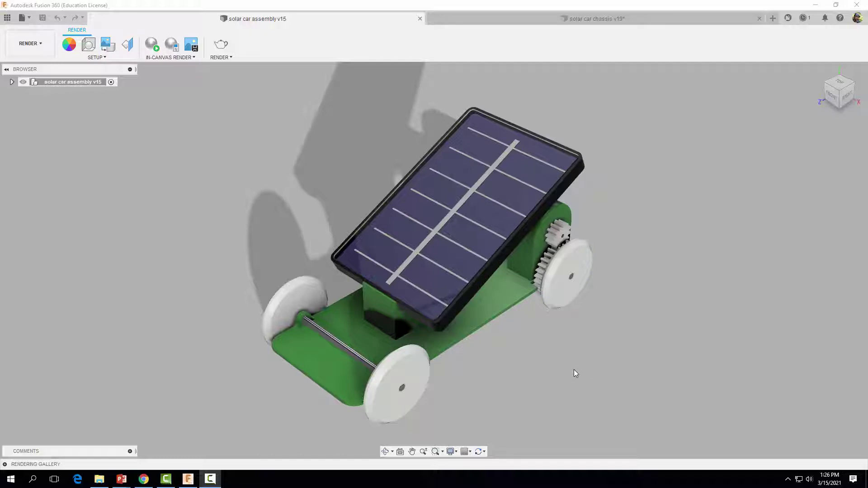
Step: Create a new design and start a sketch on the vertical front (XY) plane
{"action": "left_click", "coordinate": [22, 19]}
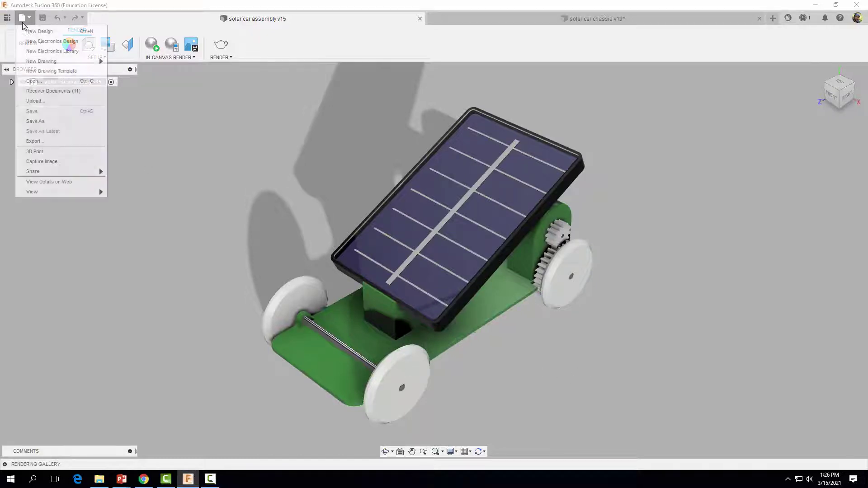
{"action": "left_click", "coordinate": [37, 31]}
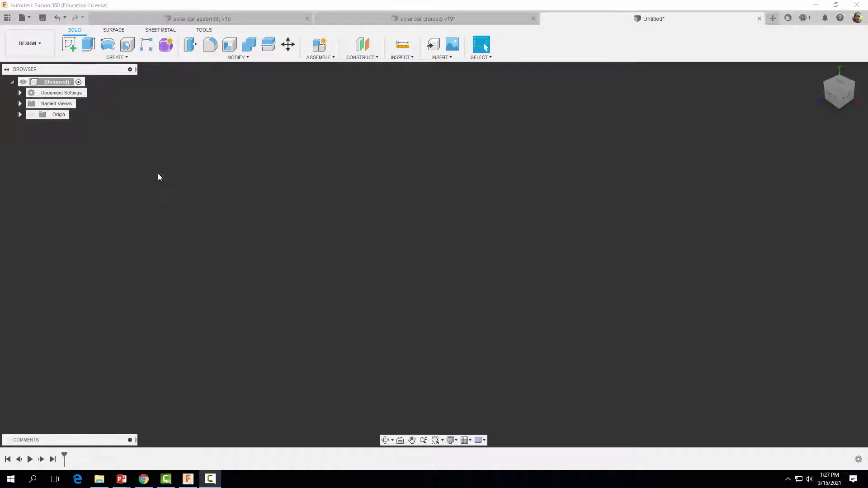
{"action": "left_click", "coordinate": [73, 48]}
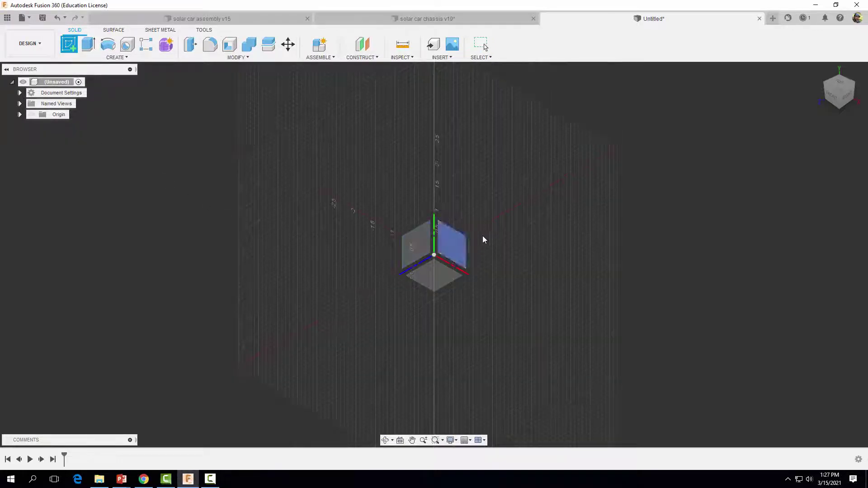
{"action": "left_click", "coordinate": [459, 247]}
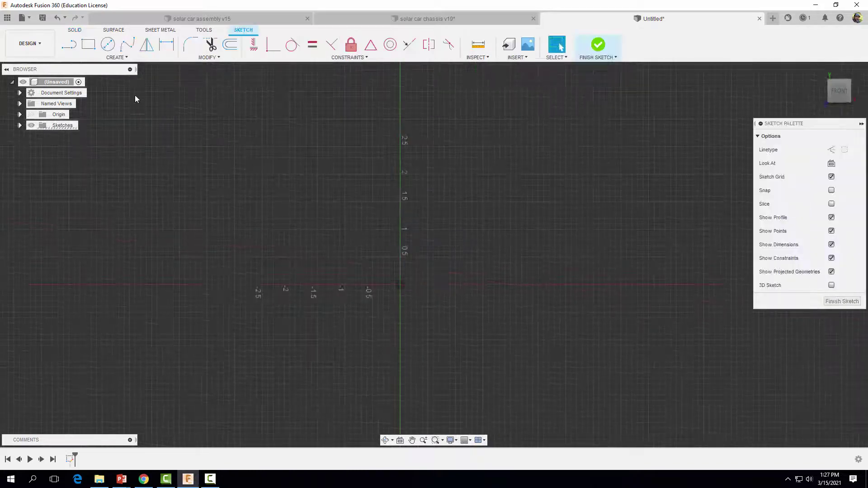
Step: Sketch a center rectangle at the origin, 2.125 in wide and 5.5 in high, and finish the sketch
{"action": "left_click", "coordinate": [116, 58]}
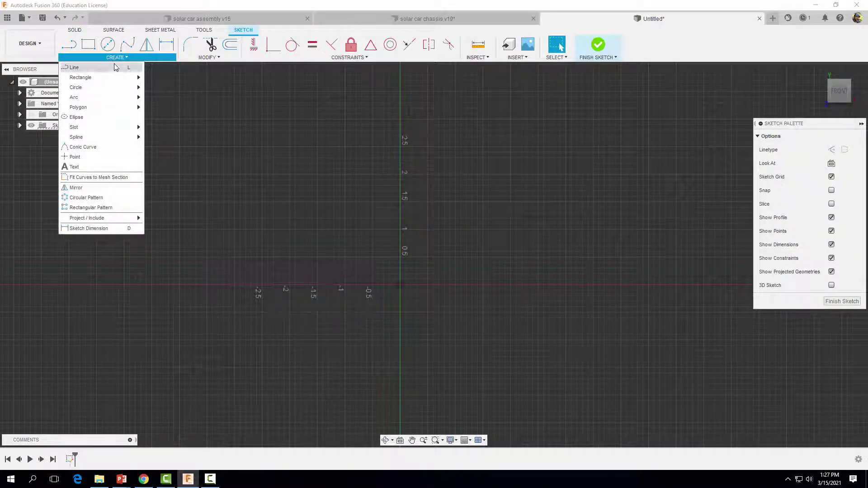
{"action": "mouse_move", "coordinate": [115, 77]}
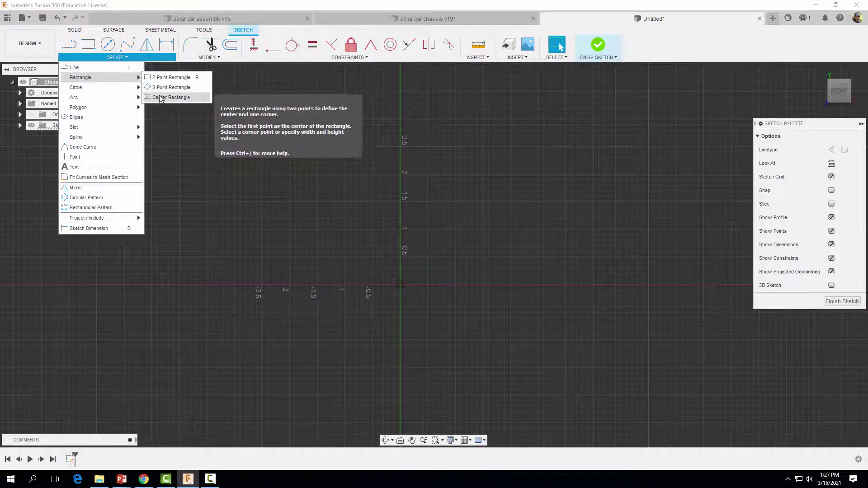
{"action": "left_click", "coordinate": [159, 97]}
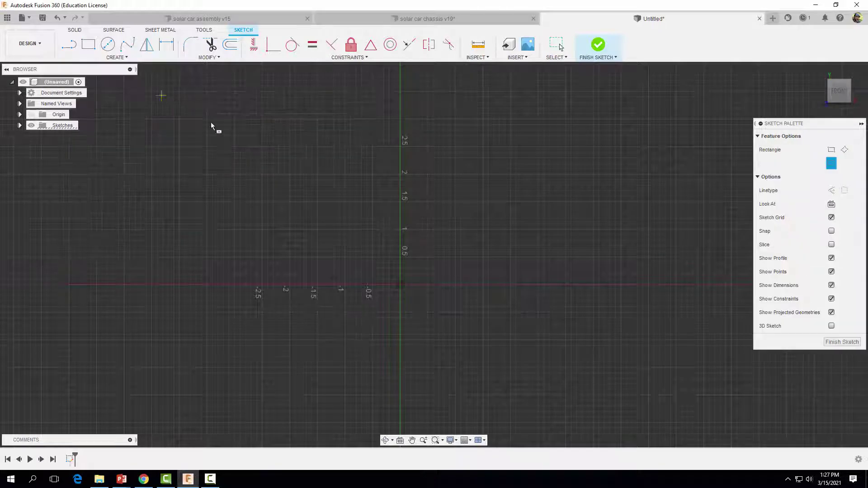
{"action": "left_click", "coordinate": [399, 284]}
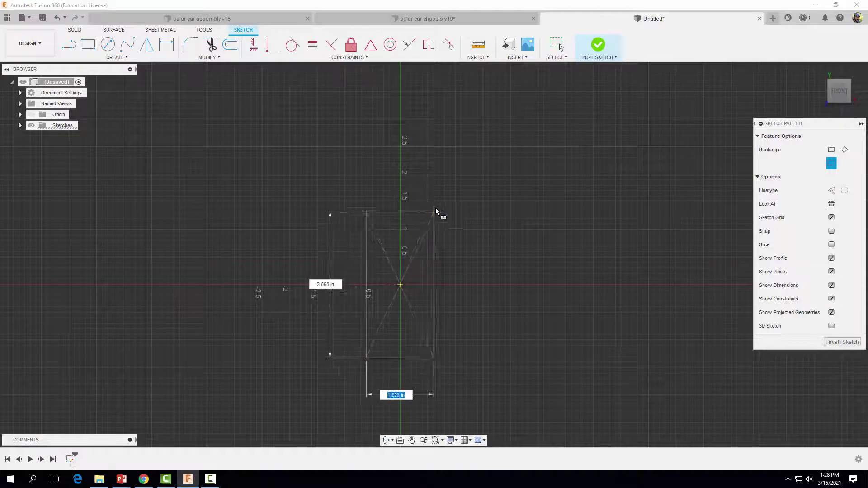
{"action": "scroll", "coordinate": [464, 164], "scroll_direction": "down", "scroll_amount": 2}
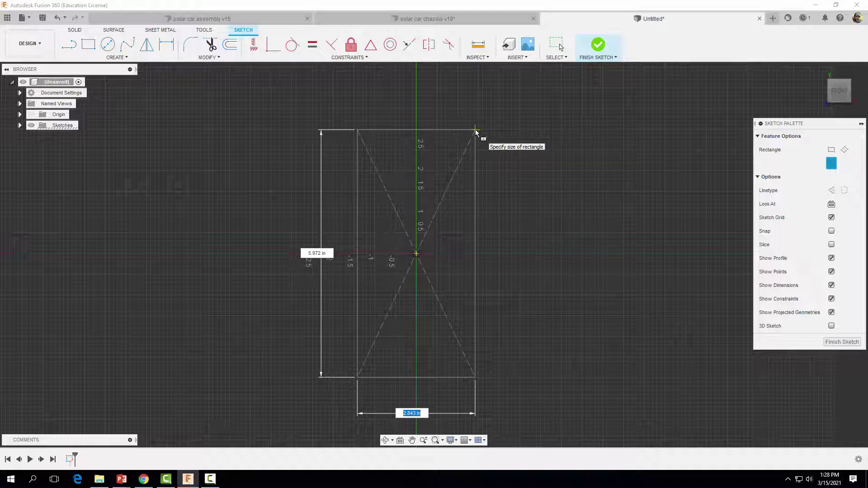
{"action": "type", "text": "2.125"}
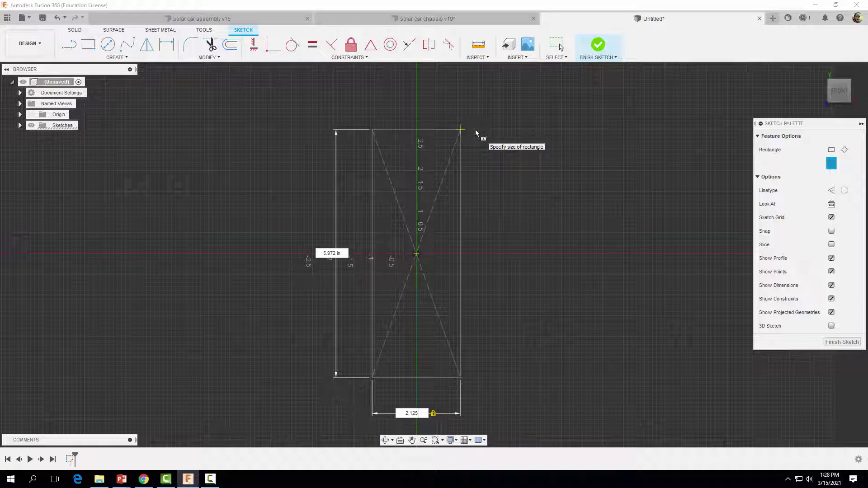
{"action": "key", "text": "Tab"}
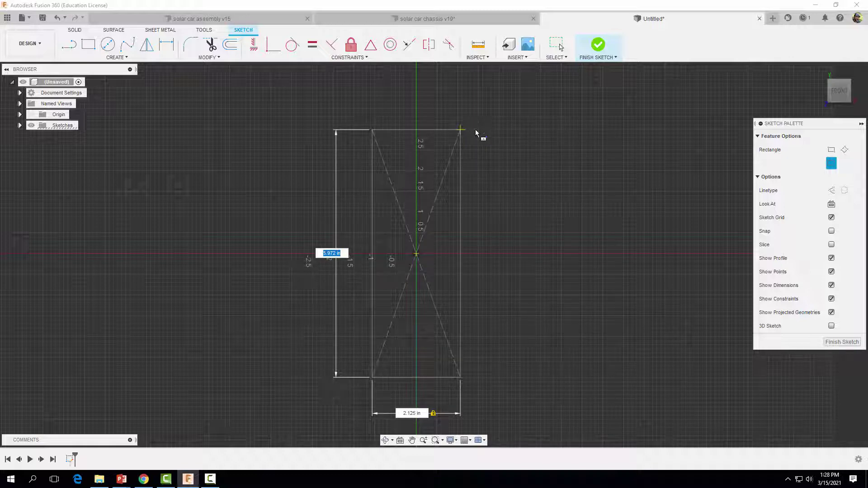
{"action": "type", "text": "5.5"}
{"action": "key", "text": "Tab"}
{"action": "key", "text": "Return"}
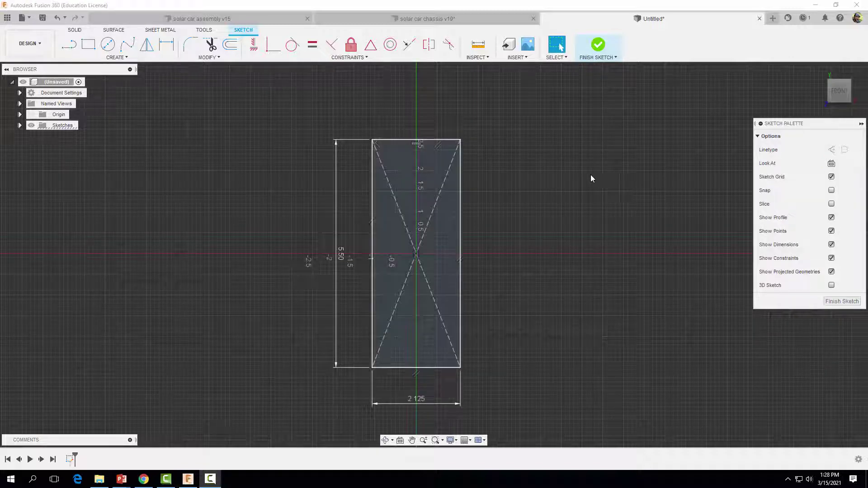
{"action": "left_click", "coordinate": [598, 47]}
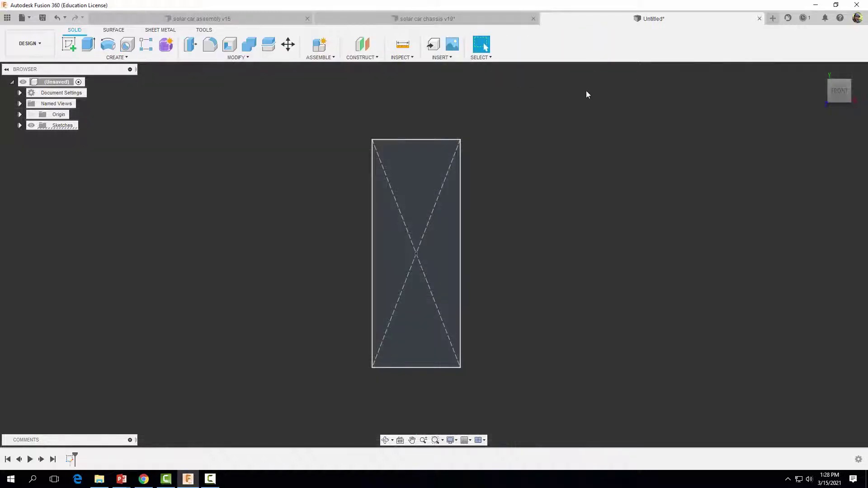
Step: Extrude the rectangle profile 0.0625 in as a new body
{"action": "key", "text": "e"}
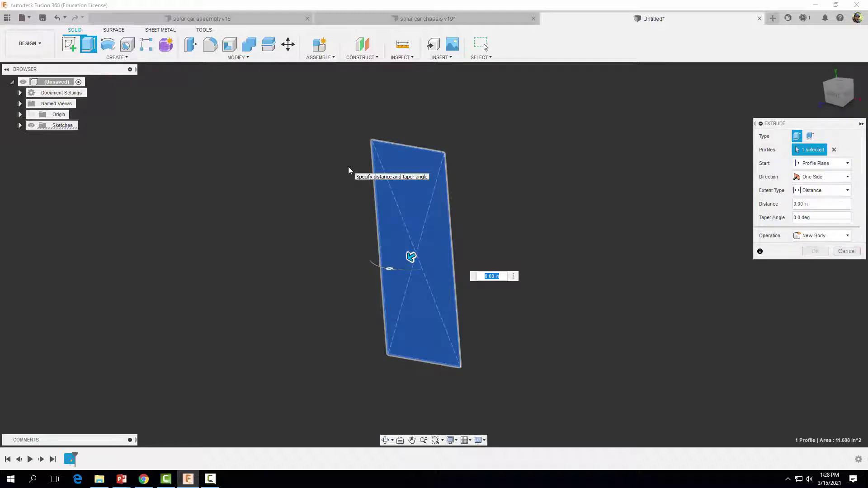
{"action": "type", "text": ".0625"}
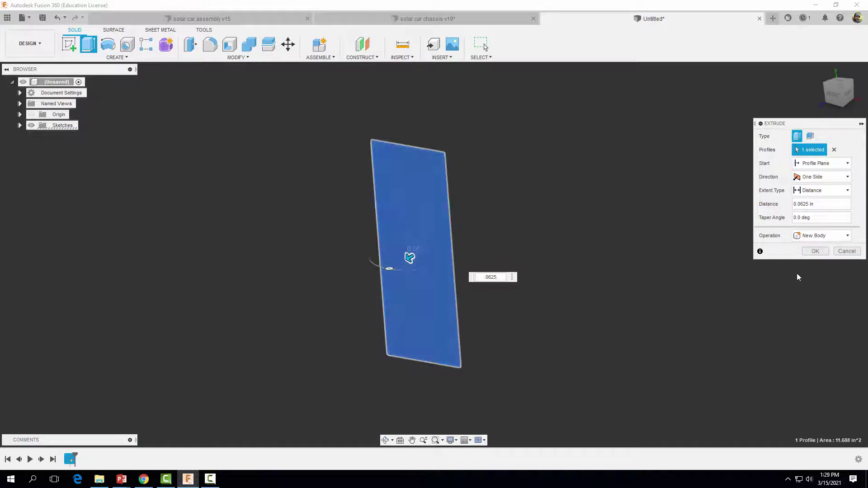
{"action": "left_click", "coordinate": [814, 251]}
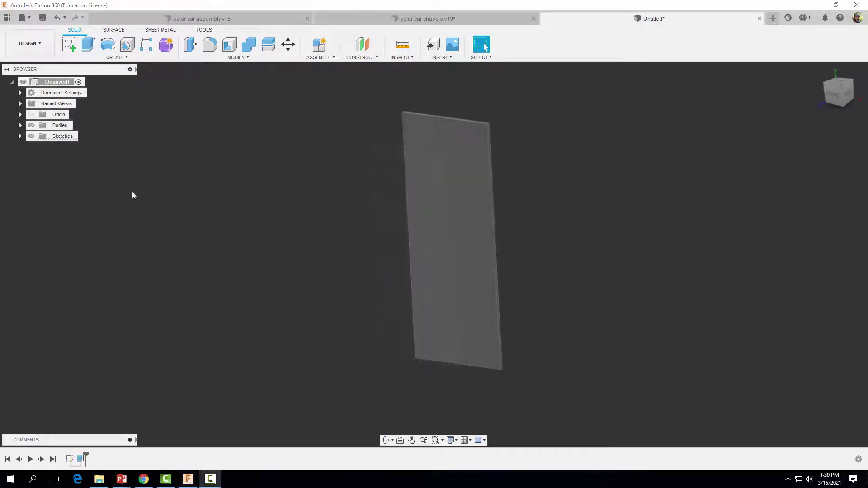
Step: Start a sketch on the plate's front face and draw a two-point rectangle about 0.74 by 1.2 in around the origin
{"action": "left_click", "coordinate": [69, 45]}
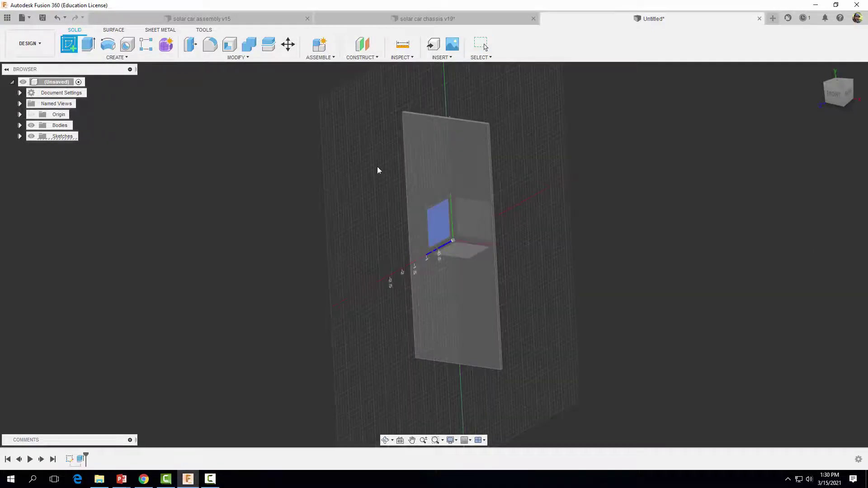
{"action": "left_click", "coordinate": [458, 161]}
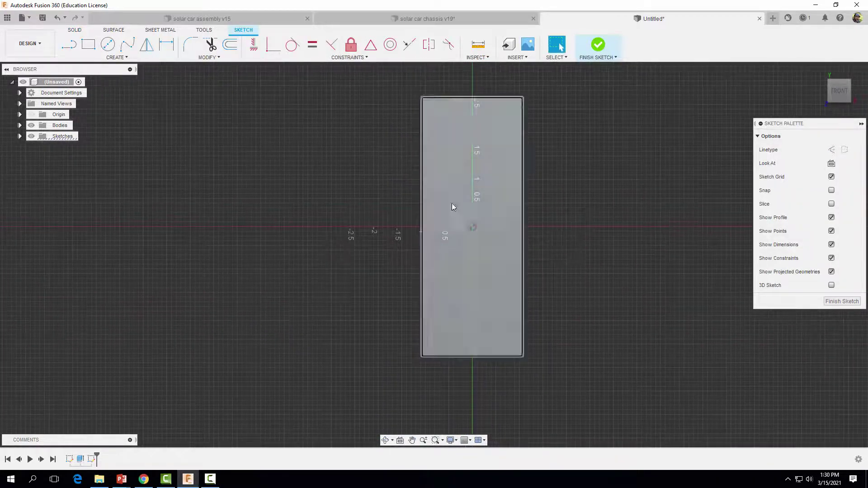
{"action": "left_click", "coordinate": [85, 46]}
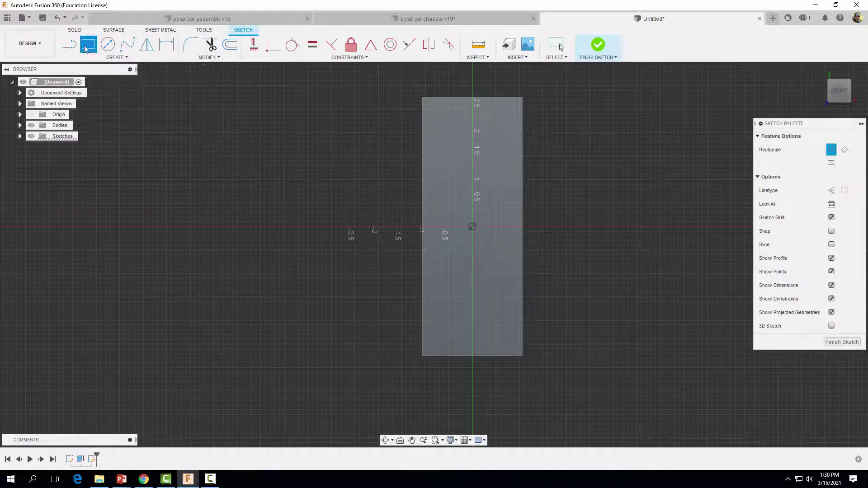
{"action": "left_click", "coordinate": [458, 254]}
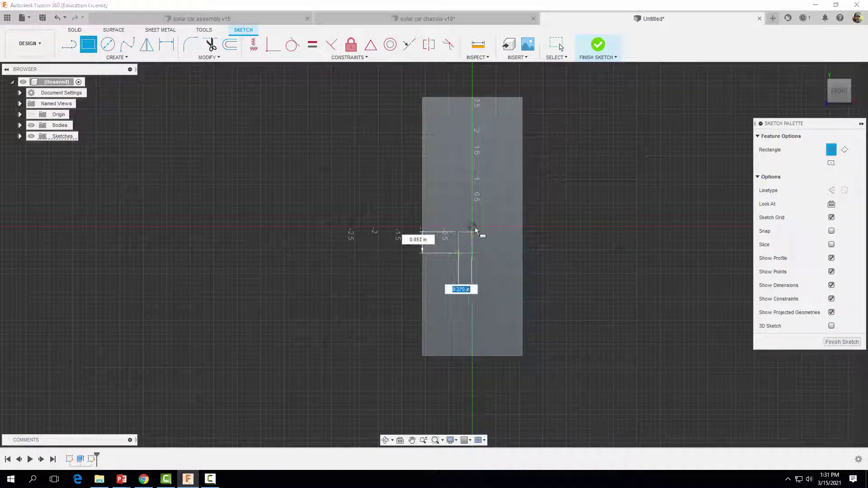
{"action": "left_click", "coordinate": [493, 196]}
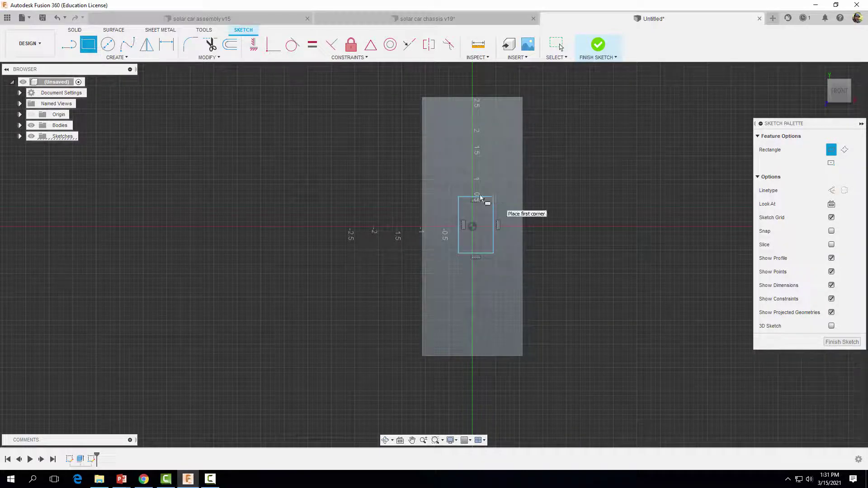
Step: Dimension the inner rectangle to 0.75 in wide and 1.5 in high
{"action": "left_click", "coordinate": [166, 47]}
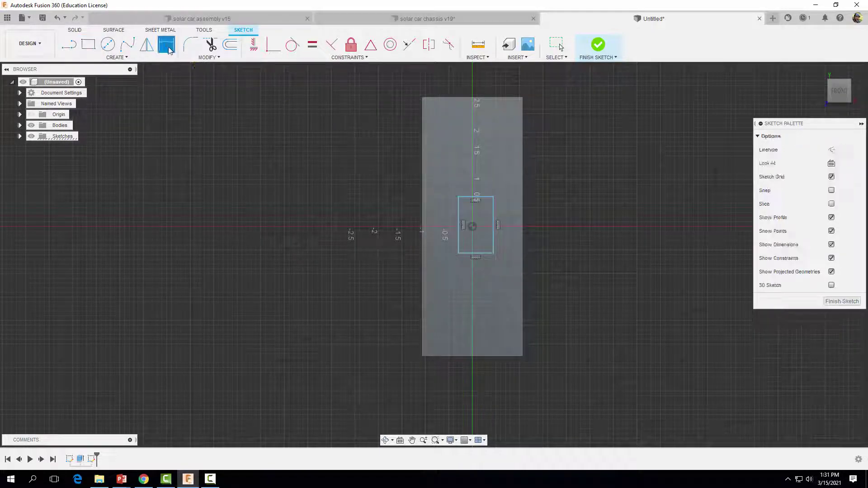
{"action": "left_click", "coordinate": [487, 199]}
{"action": "left_click", "coordinate": [487, 185]}
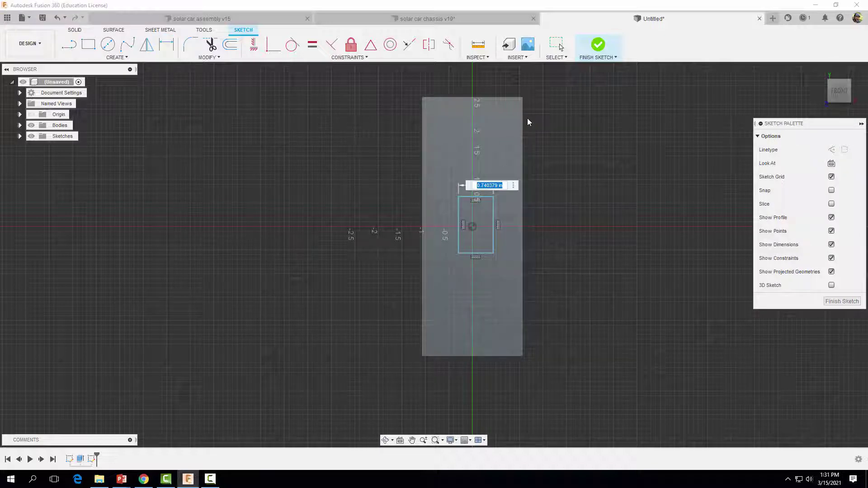
{"action": "key", "text": "Return"}
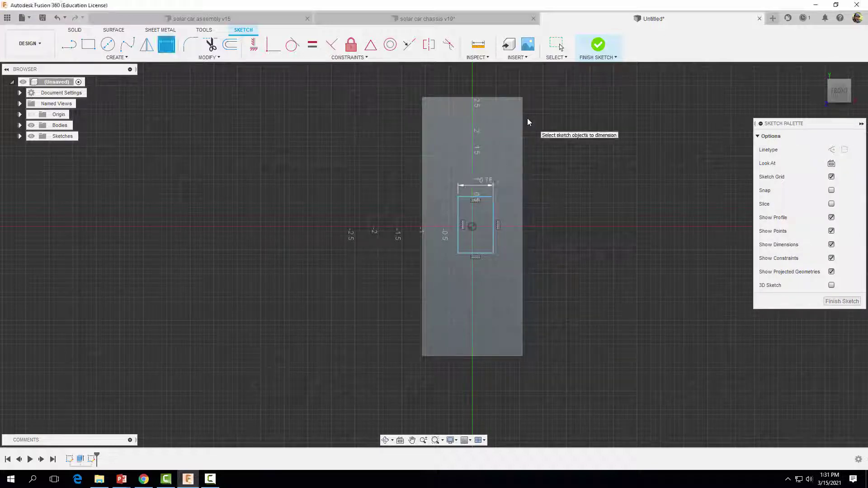
{"action": "left_click", "coordinate": [494, 218]}
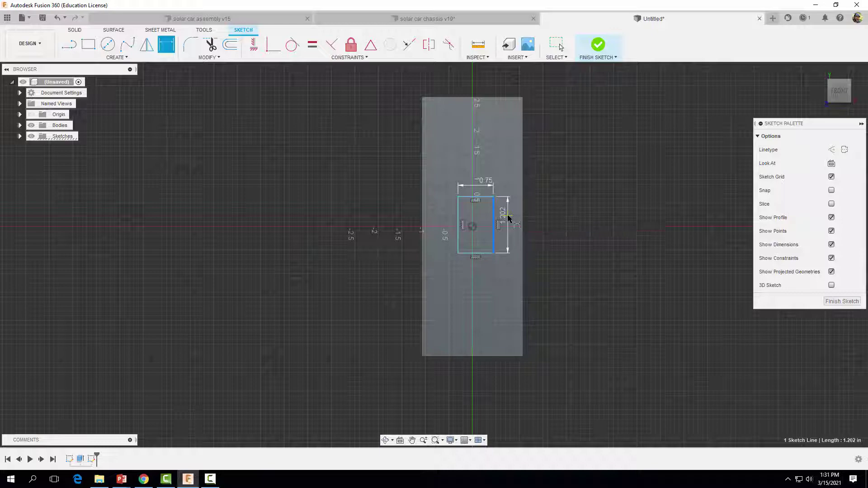
{"action": "left_click", "coordinate": [508, 219]}
{"action": "type", "text": "1"}
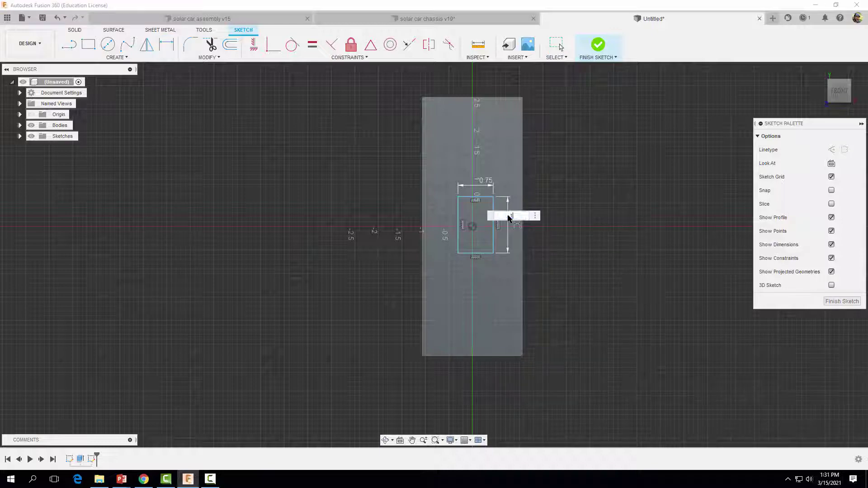
{"action": "type", "text": ".5"}
{"action": "key", "text": "Return"}
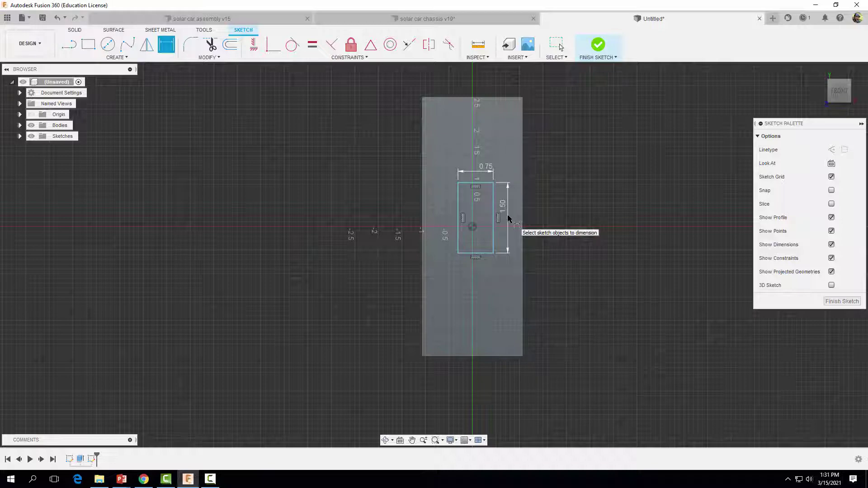
Step: Dimension the inner rectangle's left side 0.375 in from the origin to center it horizontally
{"action": "left_click", "coordinate": [471, 227]}
{"action": "left_click", "coordinate": [458, 234]}
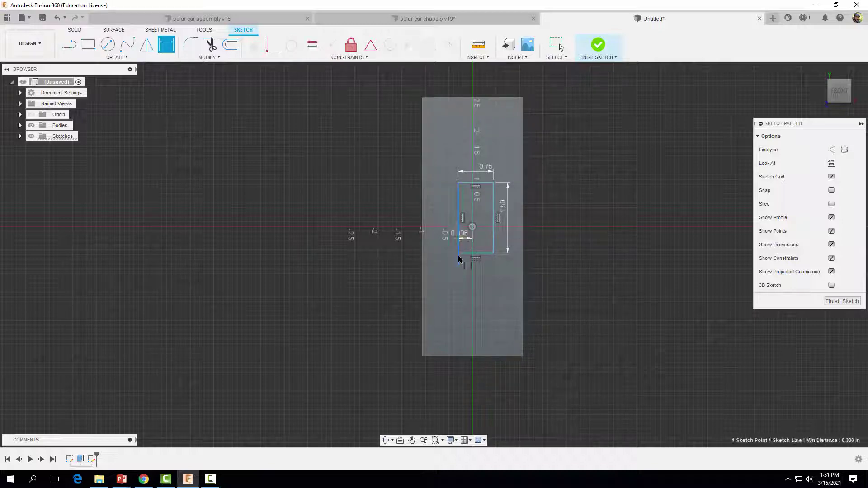
{"action": "left_click", "coordinate": [457, 289]}
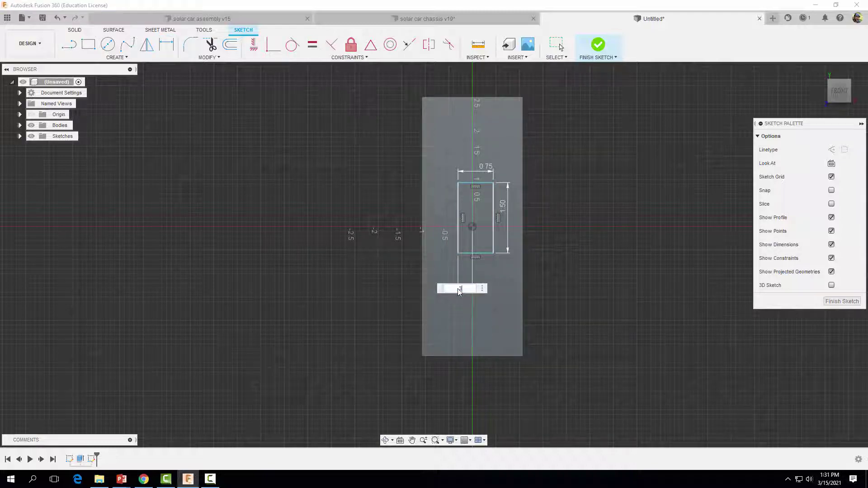
{"action": "type", "text": ".75"}
{"action": "key", "text": "Return"}
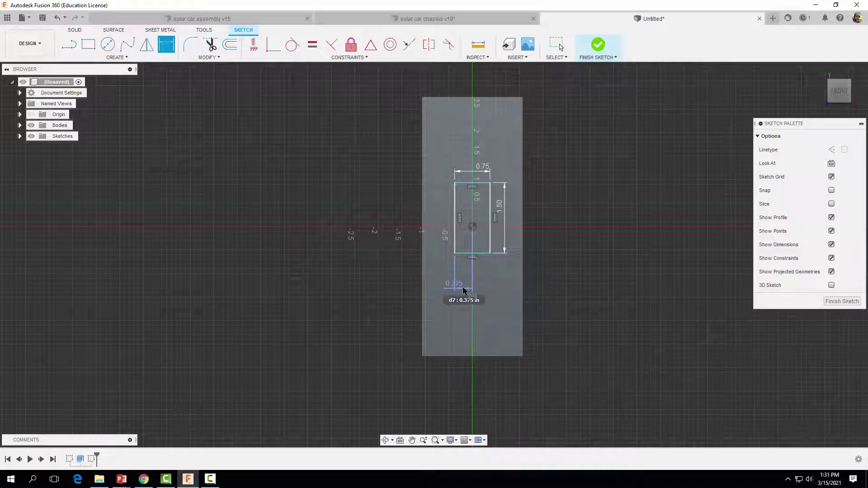
Step: Dimension the inner rectangle's lower edge 1.5 in from the plate's bottom edge and finish the sketch
{"action": "left_click", "coordinate": [480, 253]}
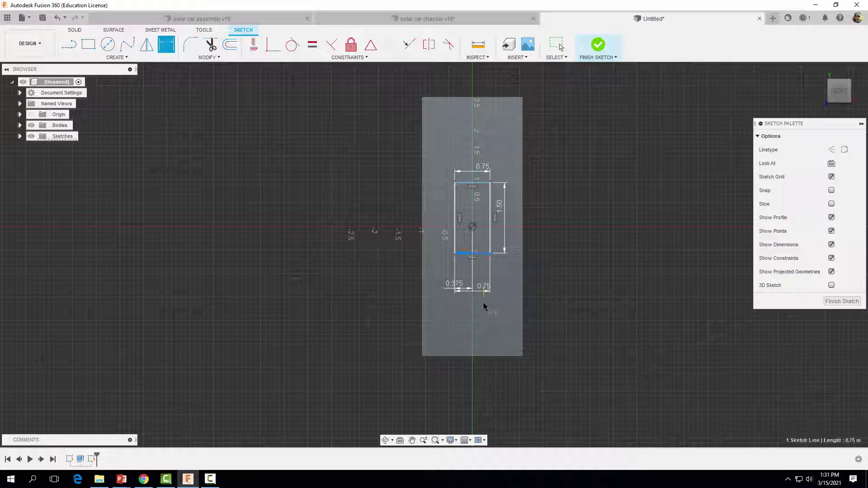
{"action": "left_click", "coordinate": [498, 356]}
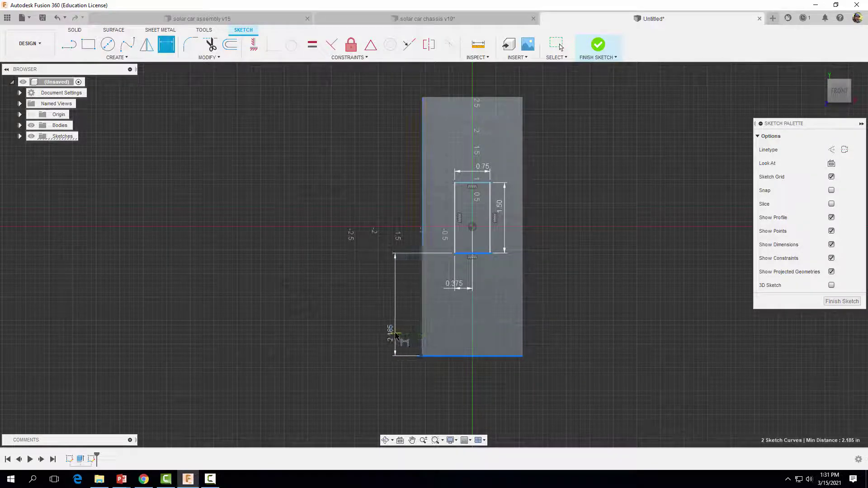
{"action": "left_click", "coordinate": [396, 336]}
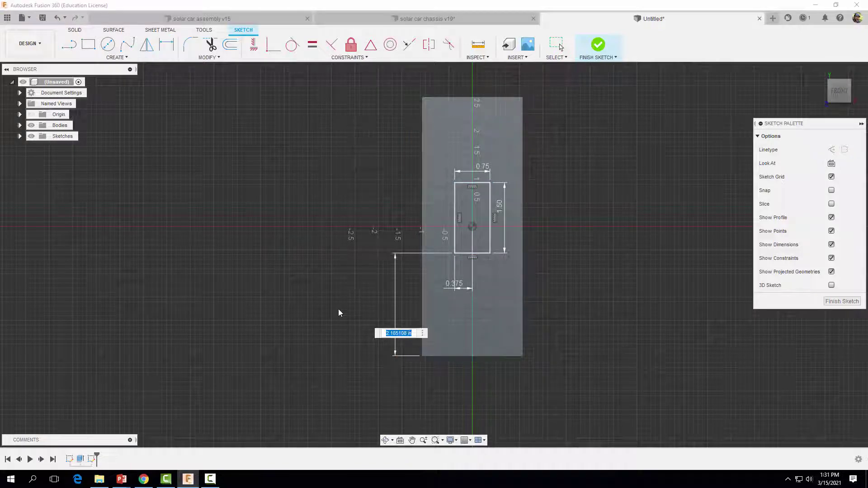
{"action": "type", "text": "1.5"}
{"action": "key", "text": "Return"}
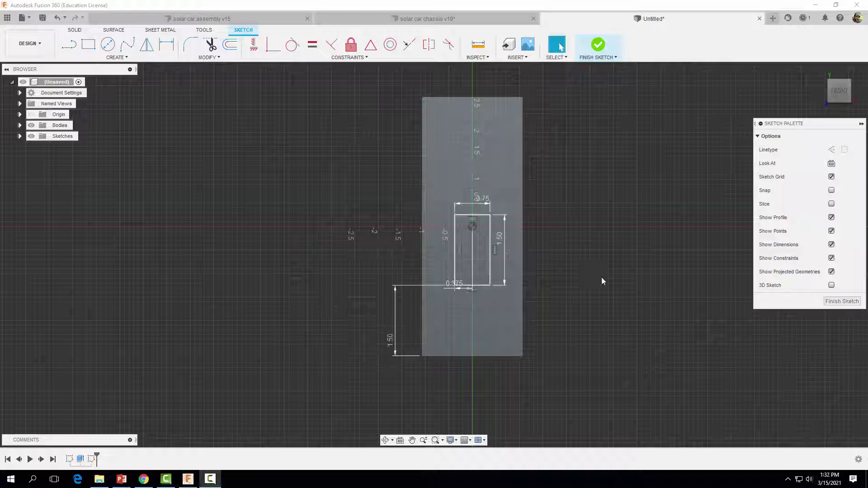
{"action": "key", "text": "Escape"}
{"action": "left_click", "coordinate": [595, 47]}
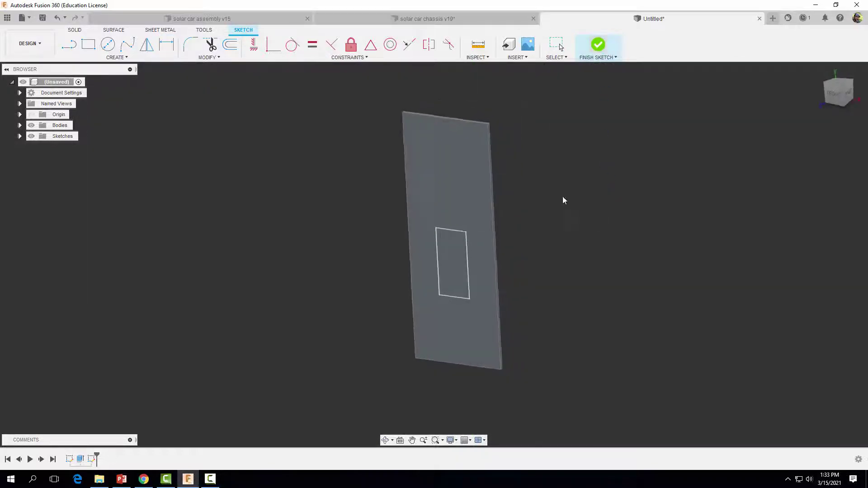
Step: Extrude the inner rectangle profile 0.5 in outward from the plate
{"action": "left_click", "coordinate": [88, 45]}
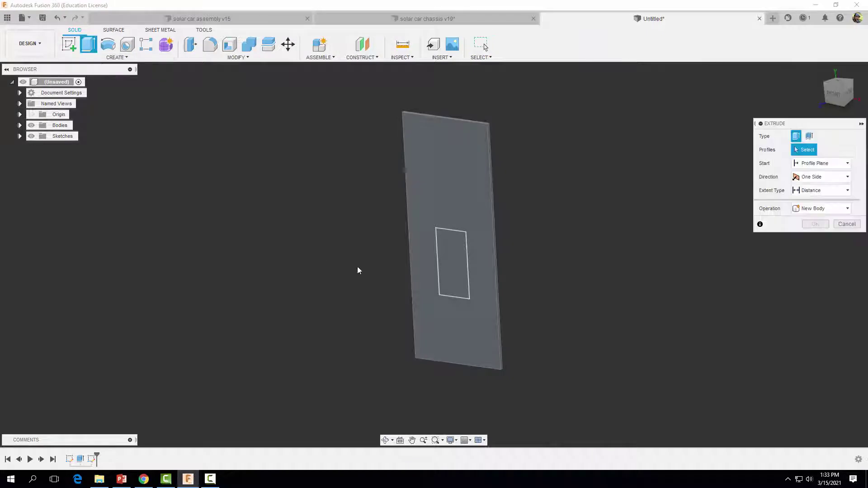
{"action": "left_click", "coordinate": [448, 263]}
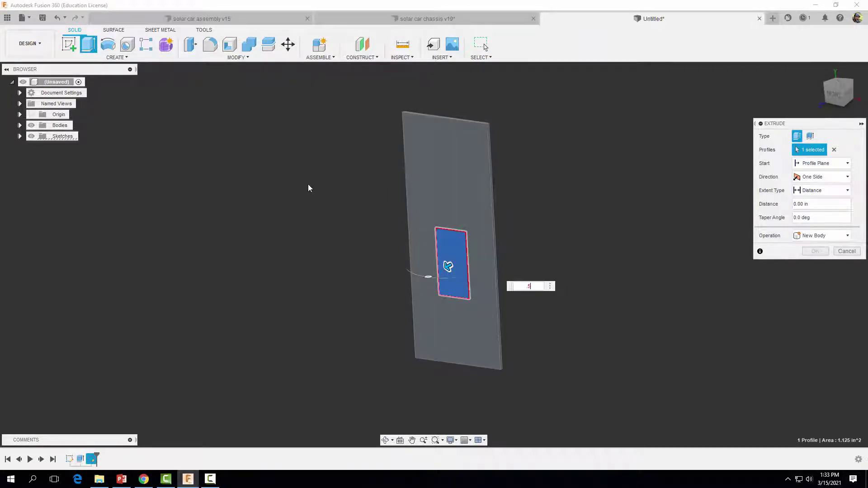
{"action": "type", "text": ".5"}
{"action": "key", "text": "Return"}
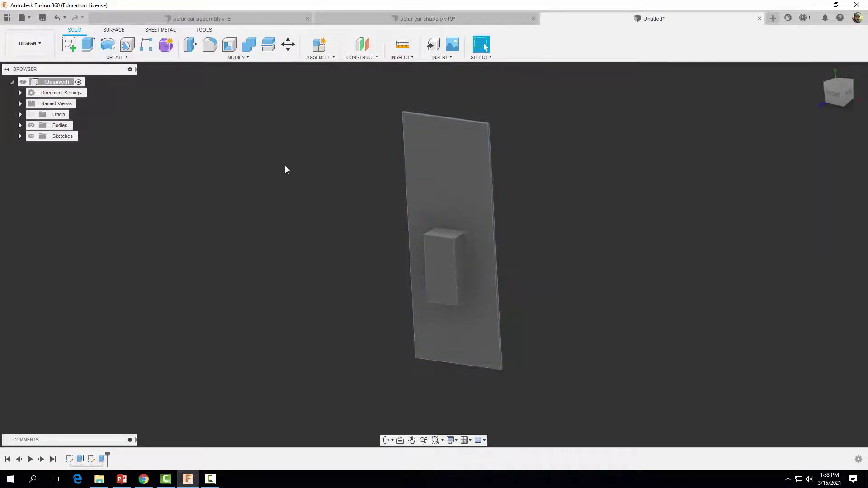
Step: Sketch a closed right triangle on the block's long side face, resting on its top edge, with a sloped side about 1.57 in long
{"action": "left_click", "coordinate": [70, 44]}
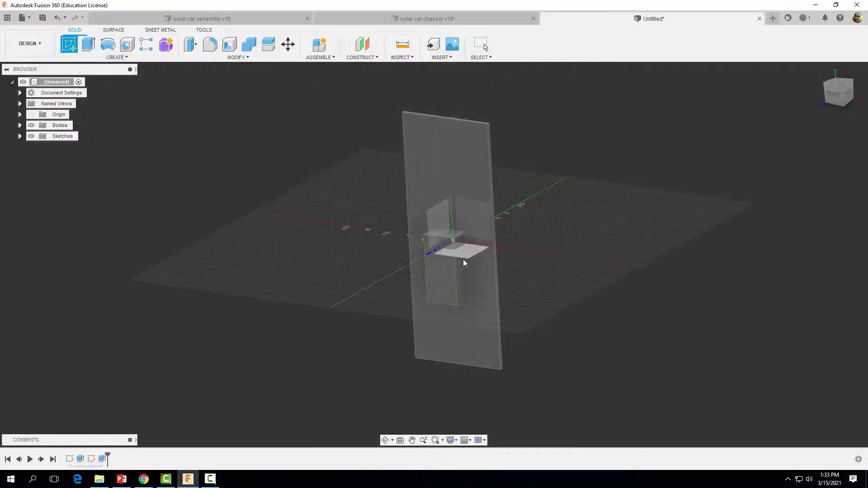
{"action": "left_click", "coordinate": [462, 281]}
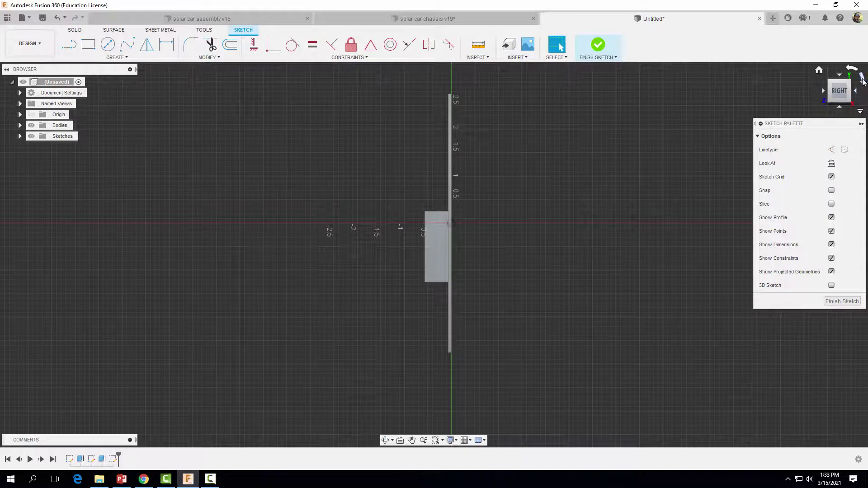
{"action": "left_click", "coordinate": [862, 79]}
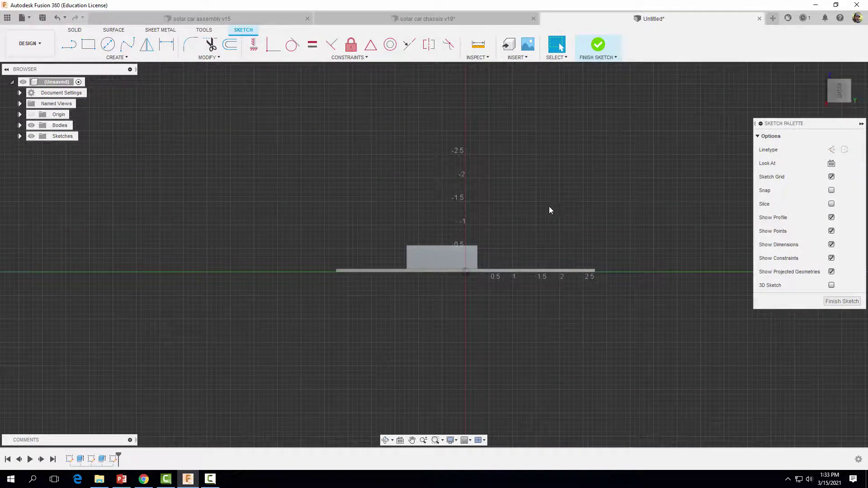
{"action": "scroll", "coordinate": [515, 228], "scroll_direction": "up", "scroll_amount": 5}
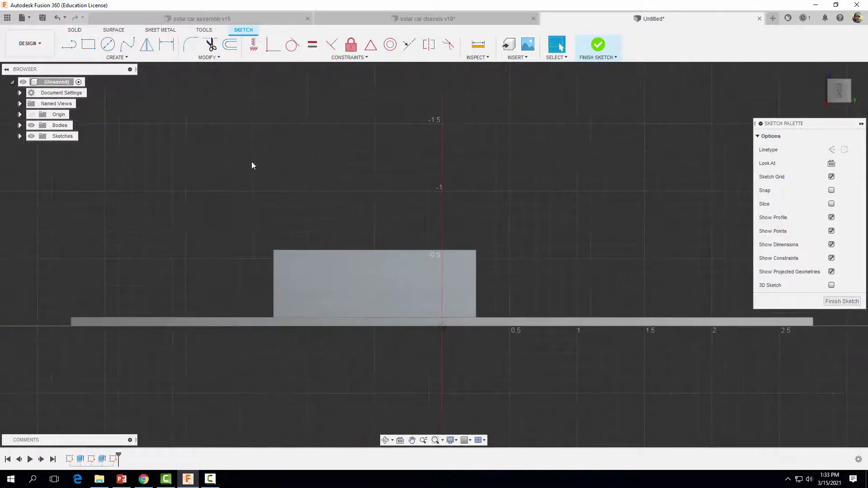
{"action": "key", "text": "l"}
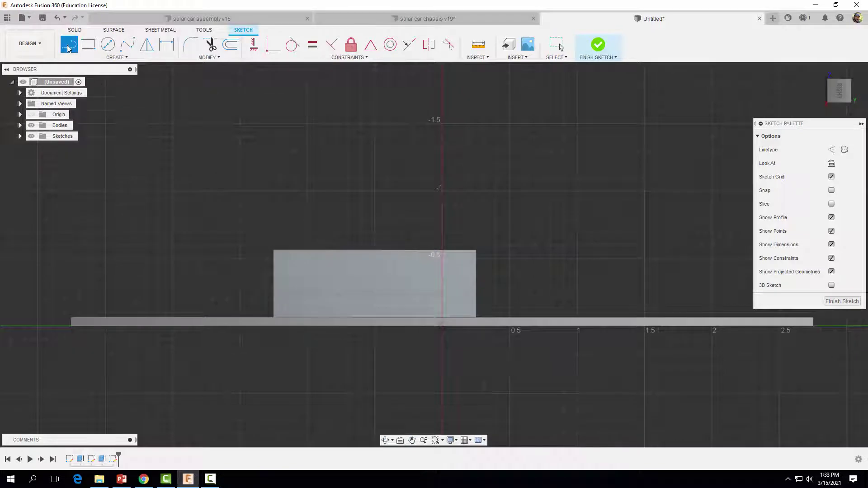
{"action": "left_click", "coordinate": [274, 251]}
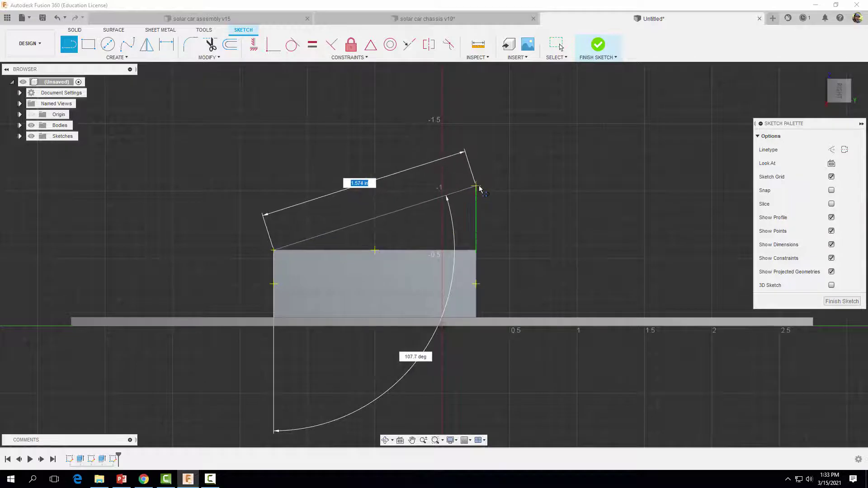
{"action": "left_click", "coordinate": [478, 187]}
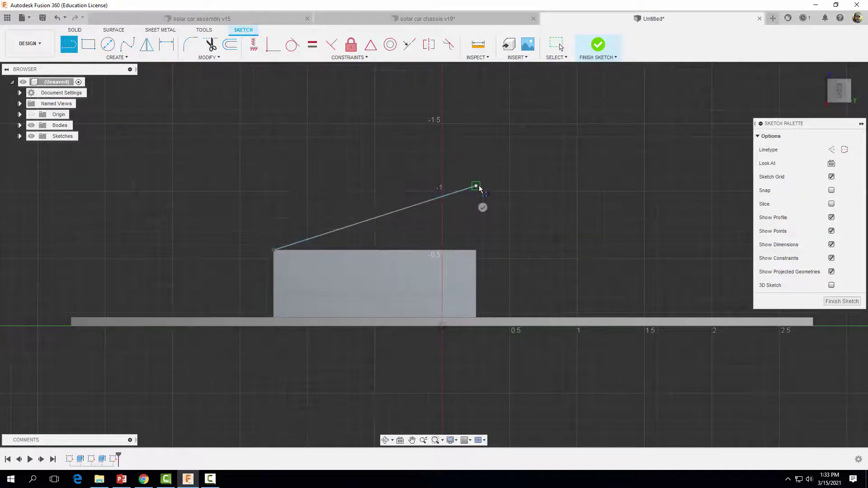
{"action": "left_click", "coordinate": [475, 249]}
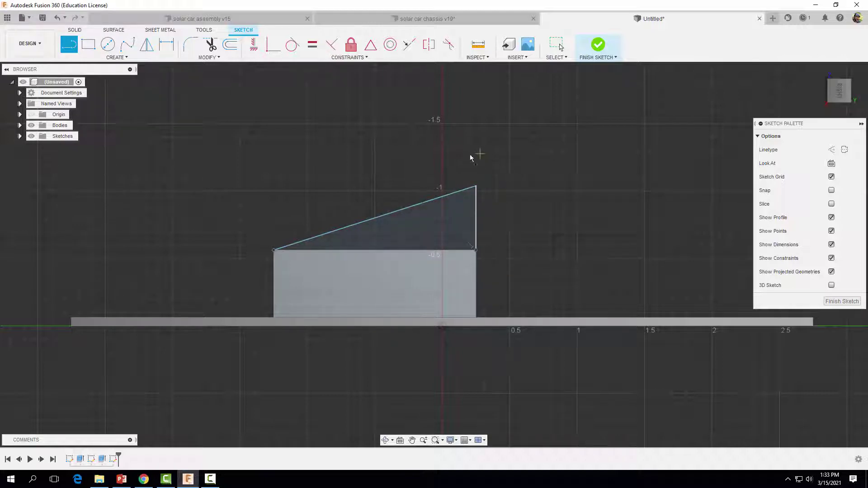
{"action": "left_click", "coordinate": [273, 249]}
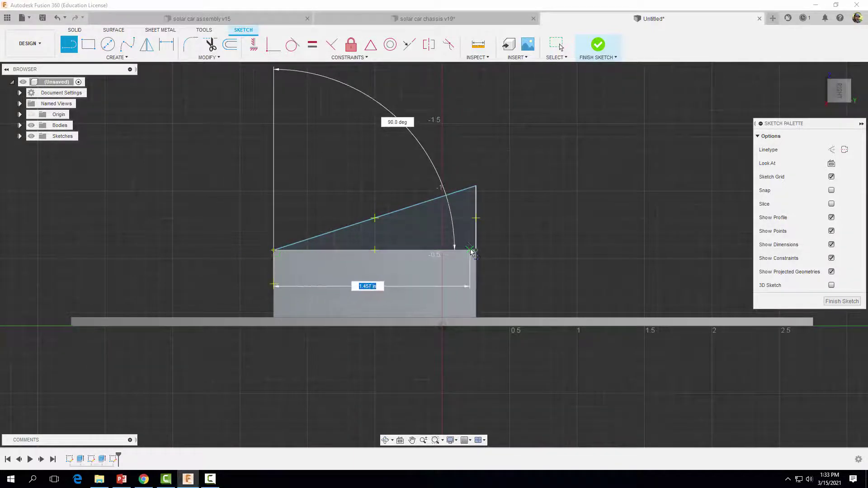
{"action": "left_click", "coordinate": [476, 250]}
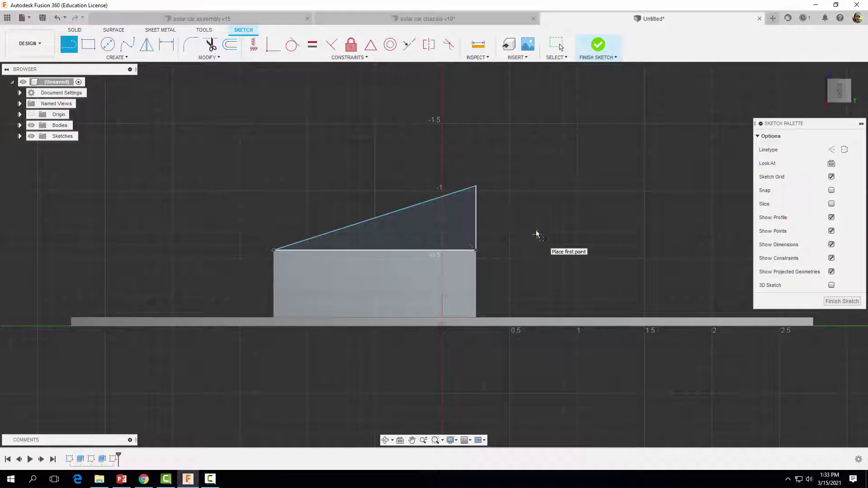
Step: Dimension the angle between the triangle's sloped side and base to 25 degrees and finish the sketch
{"action": "left_click", "coordinate": [166, 45]}
{"action": "left_click", "coordinate": [347, 230]}
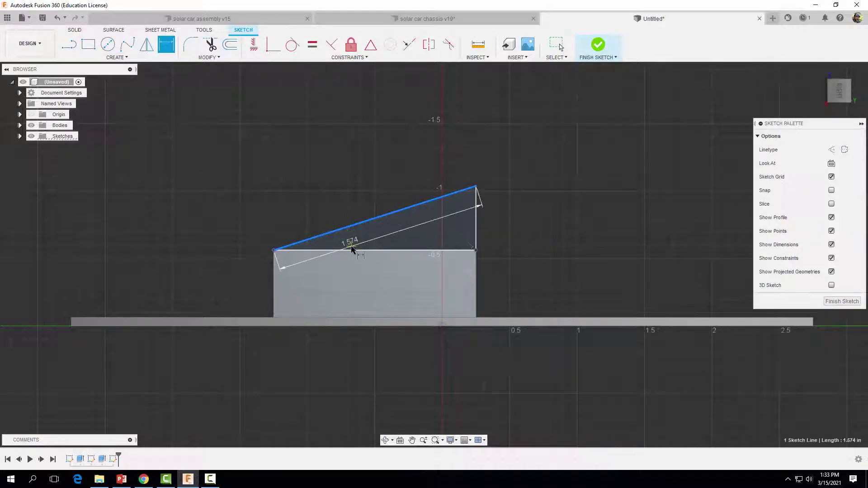
{"action": "left_click", "coordinate": [352, 249]}
{"action": "left_click", "coordinate": [368, 238]}
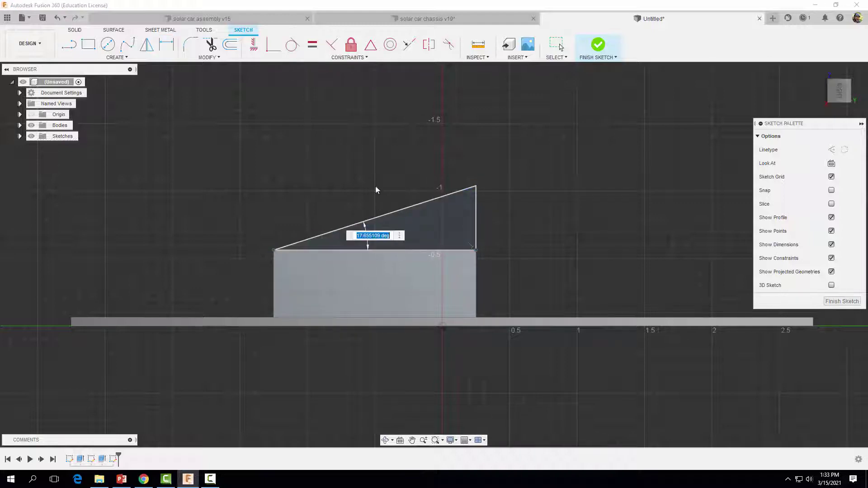
{"action": "type", "text": "25"}
{"action": "key", "text": "Return"}
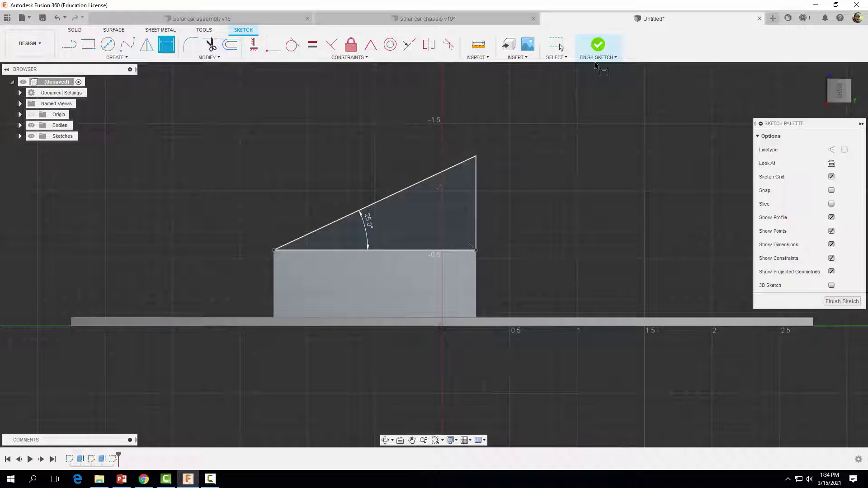
{"action": "left_click", "coordinate": [598, 47]}
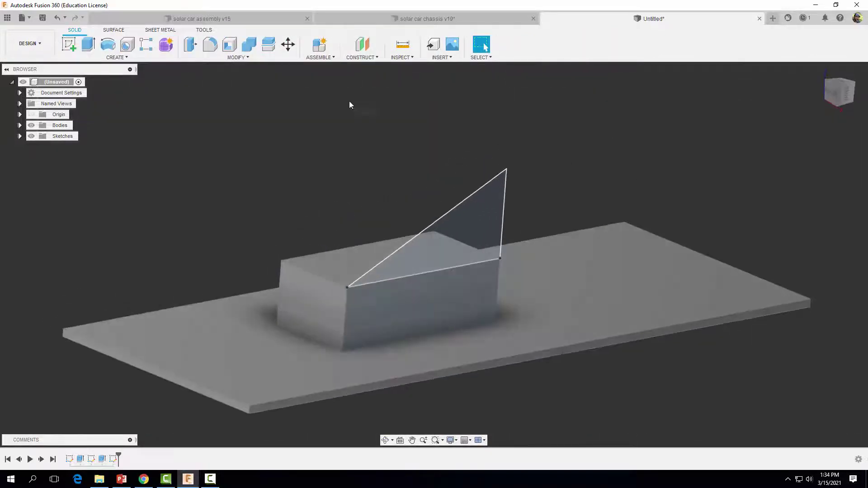
Step: Extrude the triangle profile -0.75 in across the block's width with the Join operation
{"action": "left_click", "coordinate": [95, 47]}
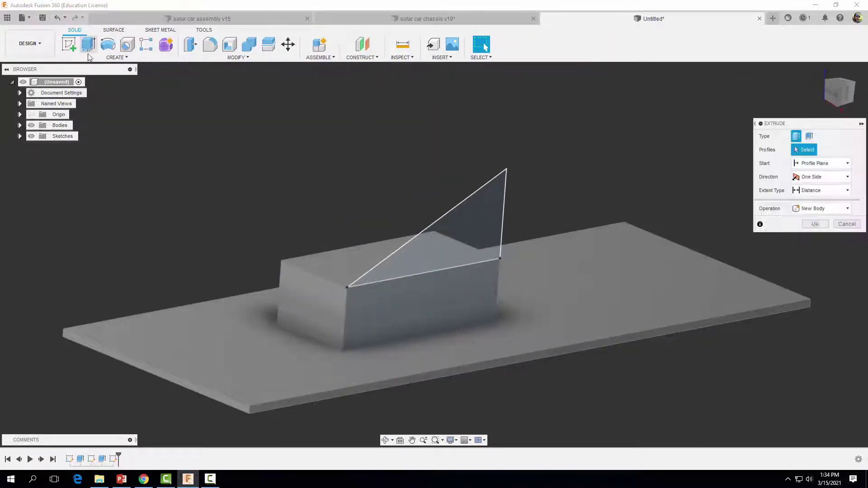
{"action": "left_click", "coordinate": [454, 227]}
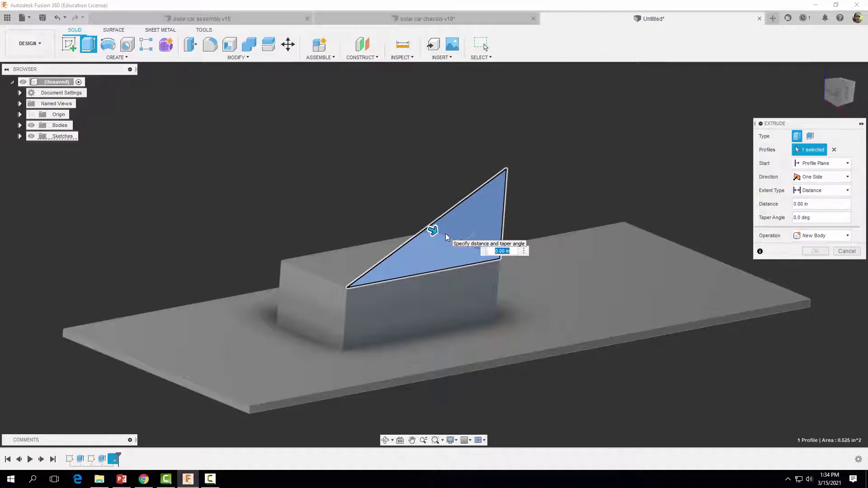
{"action": "type", "text": "-"}
{"action": "type", "text": ".75"}
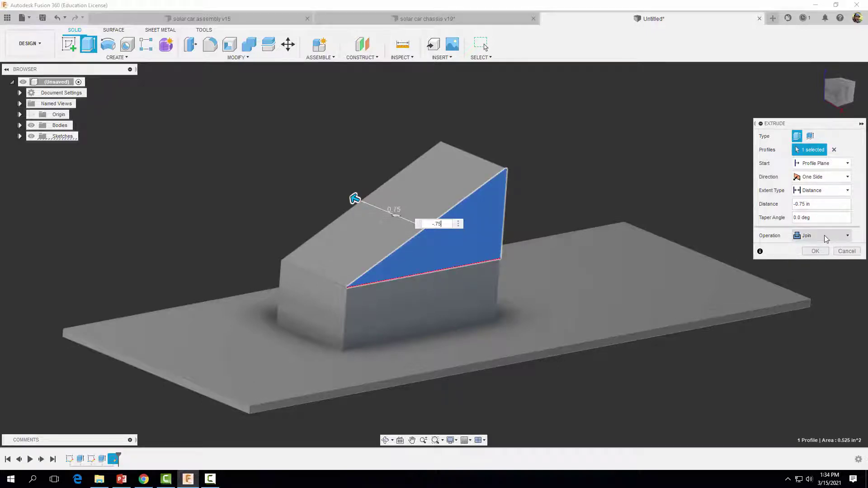
{"action": "left_click", "coordinate": [814, 252]}
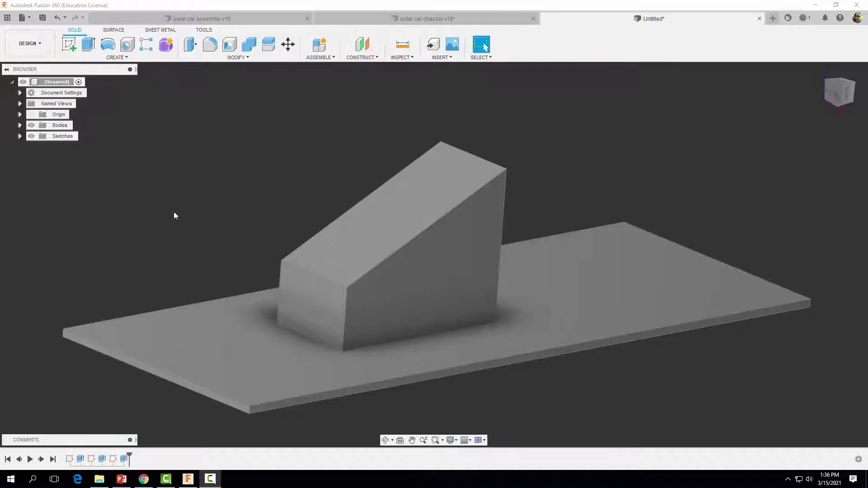
Step: Start a sketch on the plate's long narrow side face and draw a 0.16 in diameter circle overlapping the plate's upper edge
{"action": "left_click", "coordinate": [66, 48]}
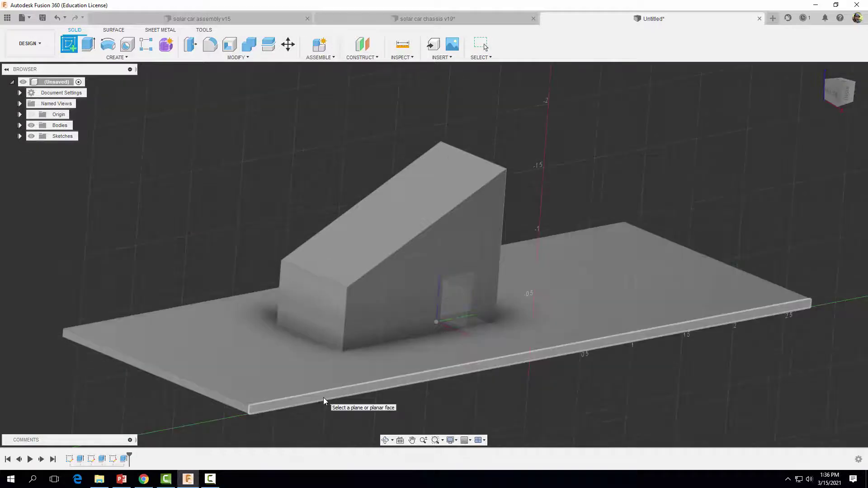
{"action": "left_click", "coordinate": [318, 398]}
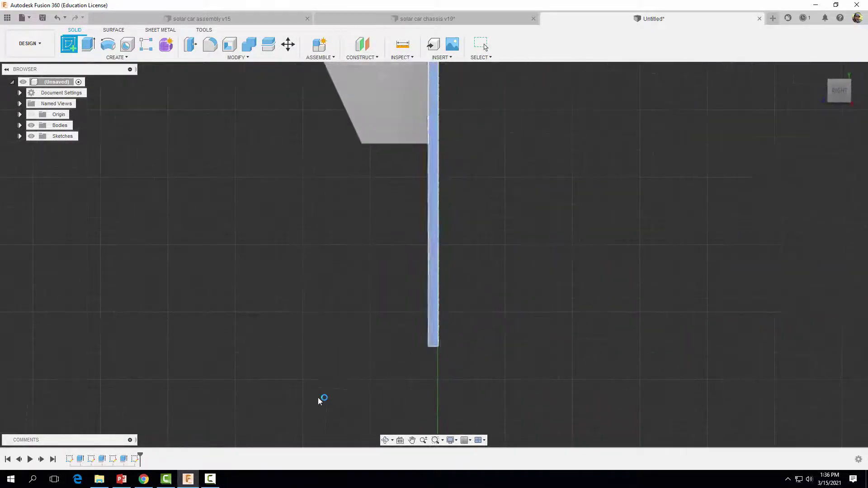
{"action": "left_click", "coordinate": [863, 82]}
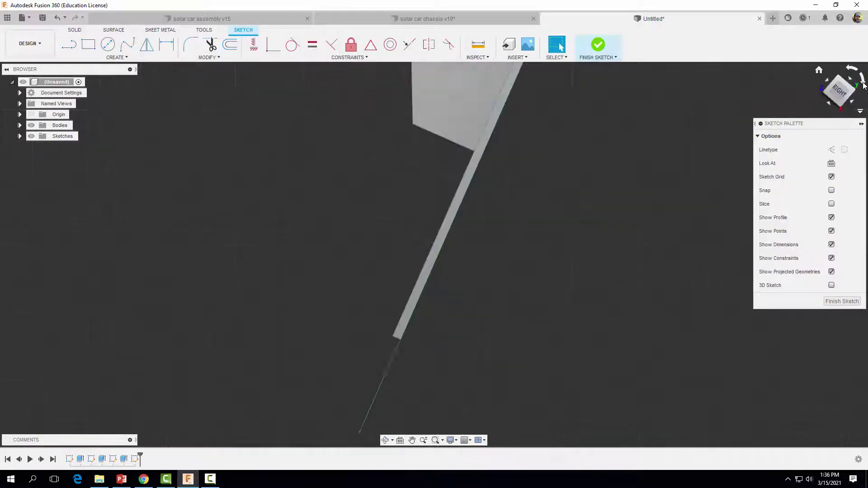
{"action": "scroll", "coordinate": [390, 225], "scroll_direction": "up", "scroll_amount": 4}
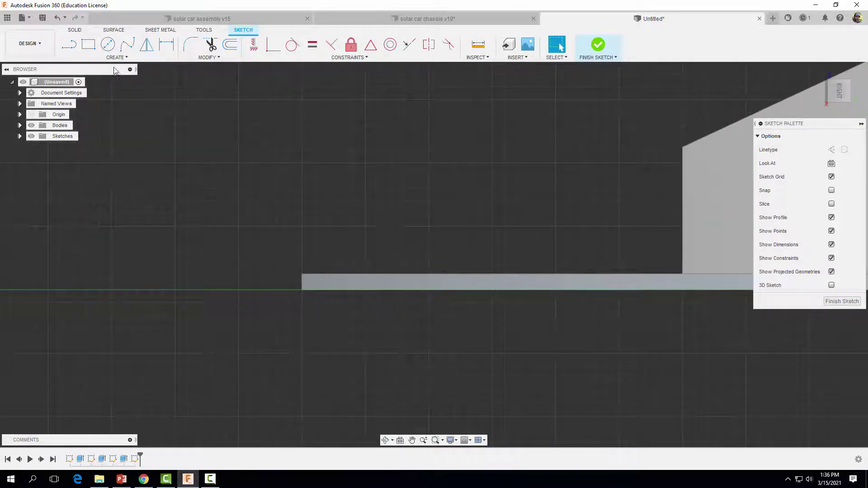
{"action": "left_click", "coordinate": [108, 43]}
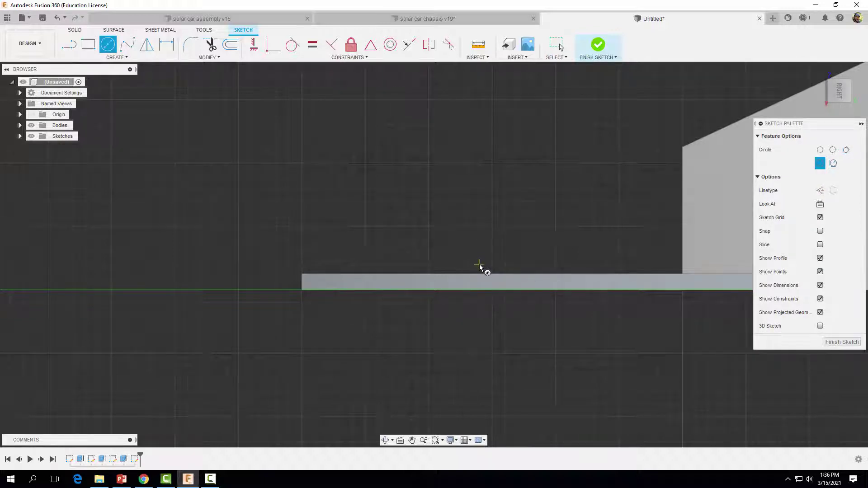
{"action": "scroll", "coordinate": [480, 267], "scroll_direction": "up", "scroll_amount": 3}
{"action": "left_click", "coordinate": [479, 265]}
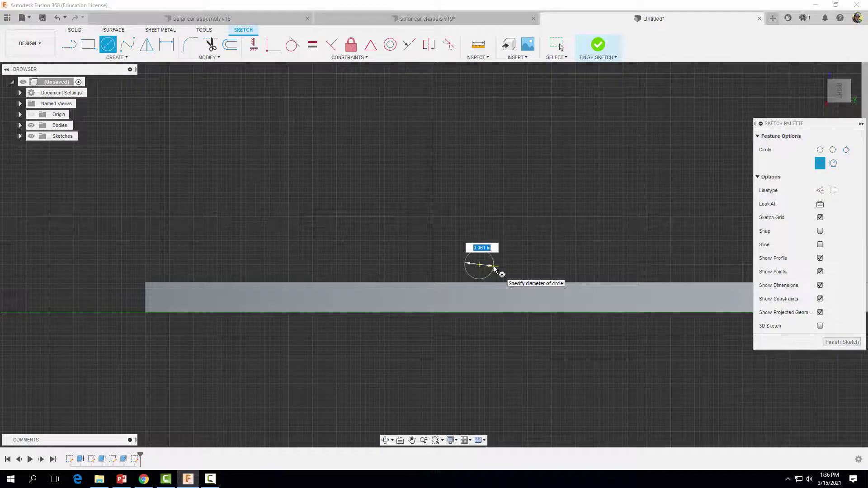
{"action": "type", "text": ".16"}
{"action": "key", "text": "Return"}
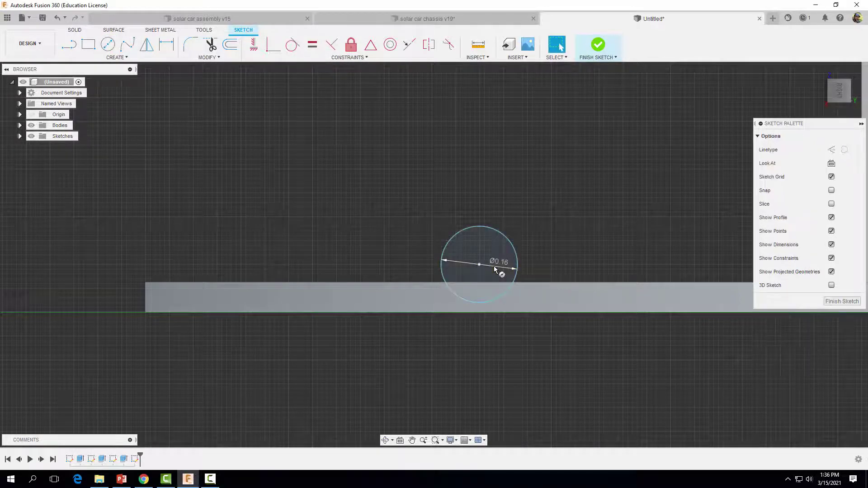
Step: Constrain the 0.16 in circle tangent to the plate's upper edge
{"action": "left_click", "coordinate": [292, 45]}
{"action": "left_click", "coordinate": [445, 252]}
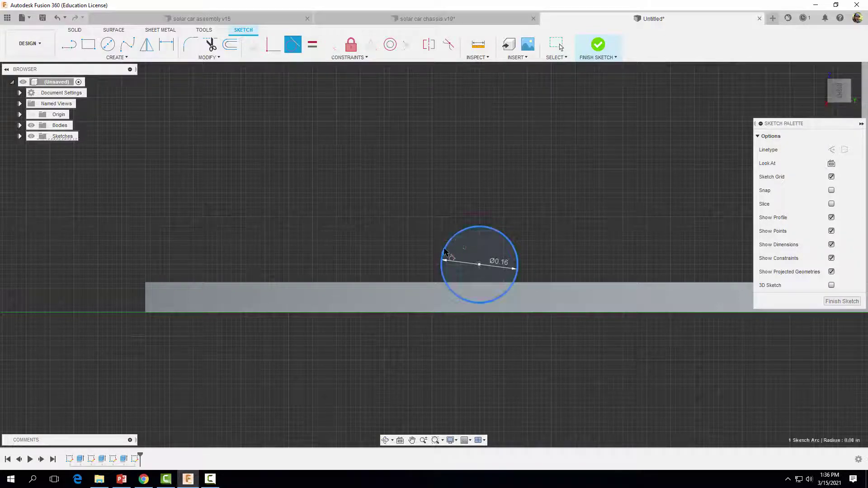
{"action": "left_click", "coordinate": [424, 283]}
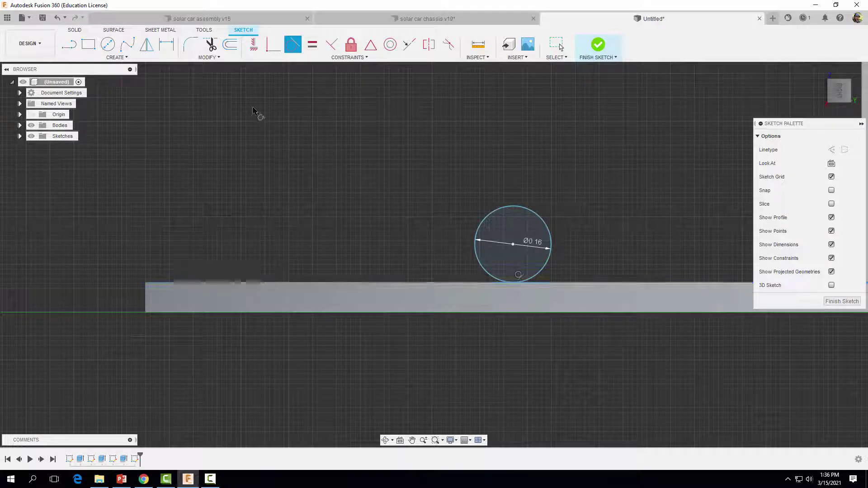
Step: Offset the circle outward by 0.05 in to form a concentric ring
{"action": "left_click", "coordinate": [230, 44]}
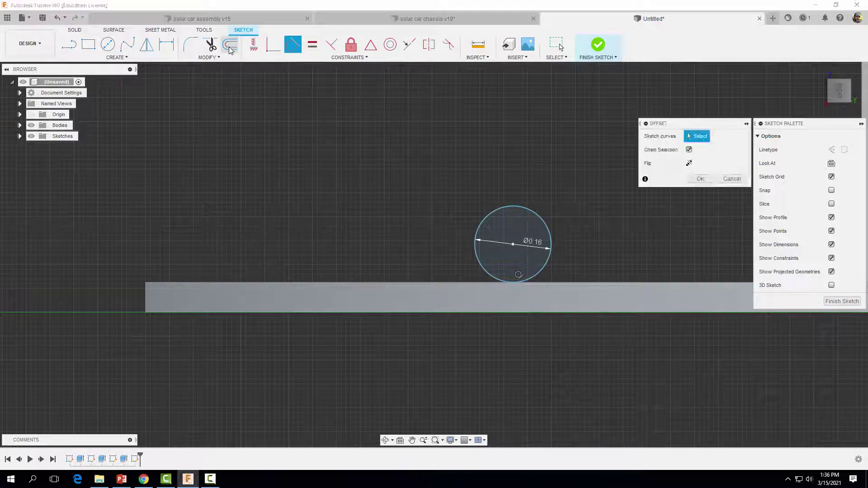
{"action": "left_click", "coordinate": [549, 224]}
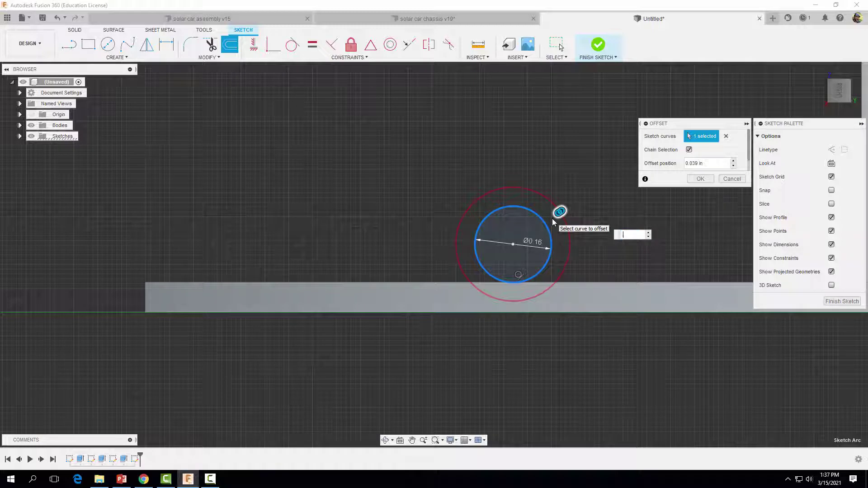
{"action": "type", "text": ".05"}
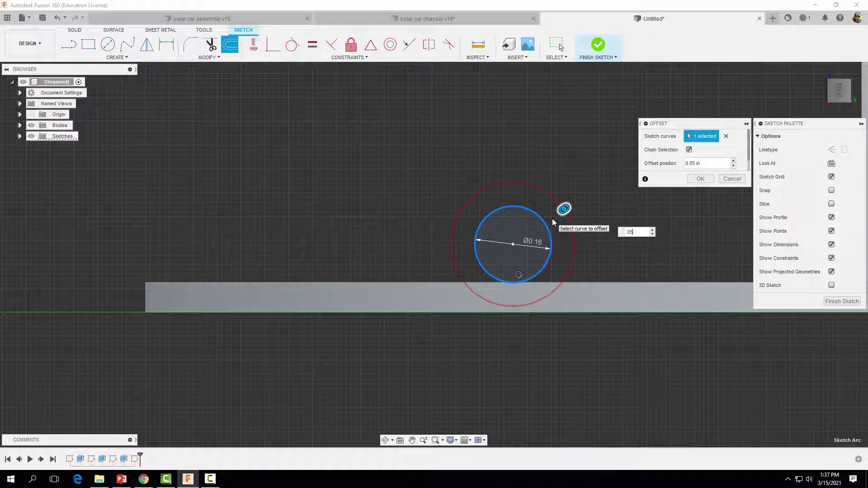
{"action": "left_click", "coordinate": [699, 179]}
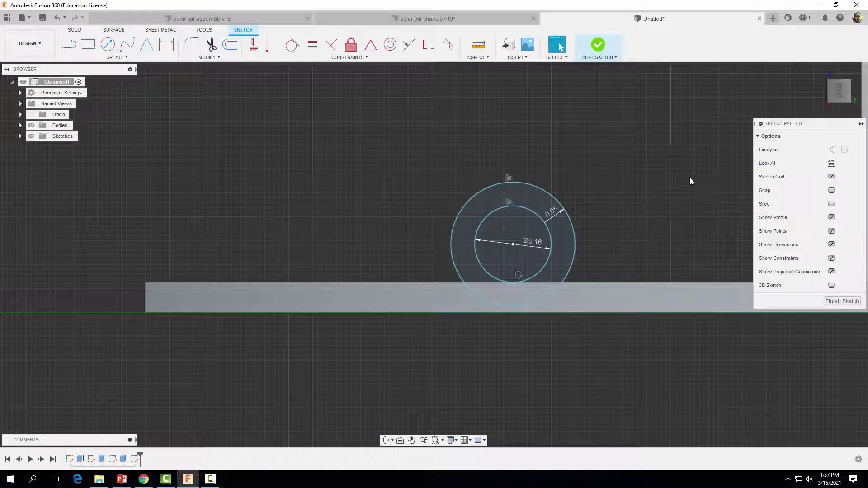
Step: Dimension the circles' centre 0.75 in horizontally from the upper corner at the plate's near end
{"action": "left_click", "coordinate": [166, 45]}
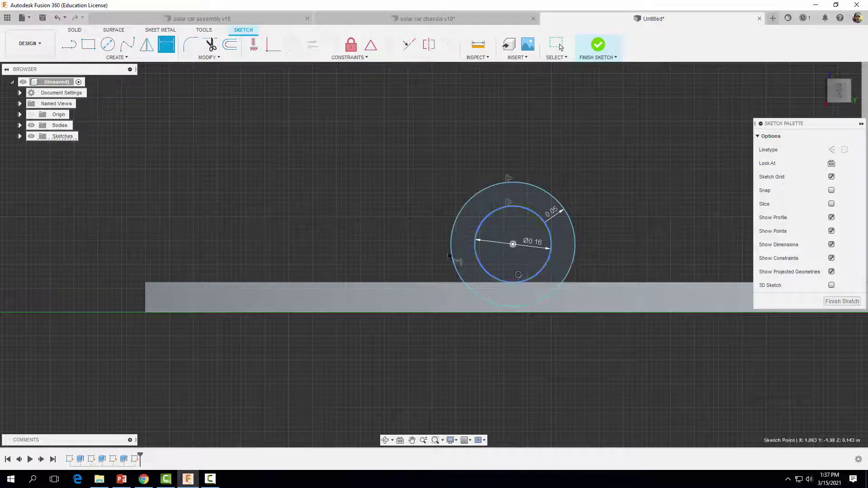
{"action": "left_click", "coordinate": [146, 283]}
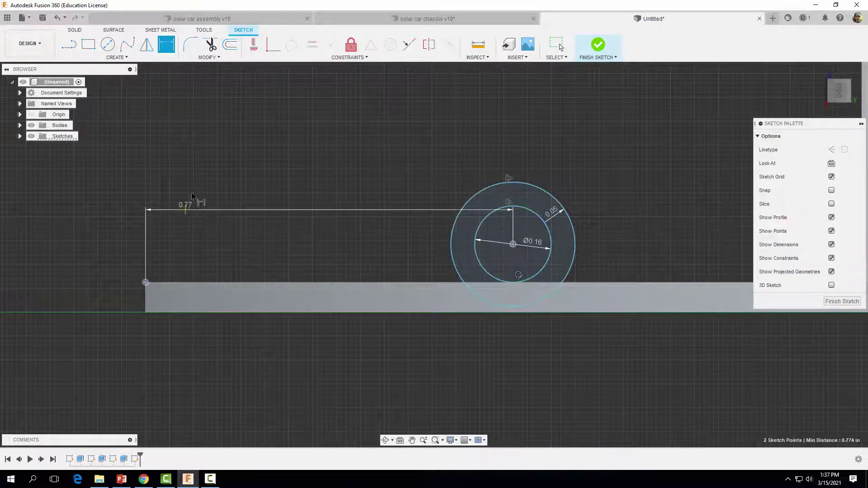
{"action": "left_click", "coordinate": [226, 120]}
{"action": "type", "text": ".75"}
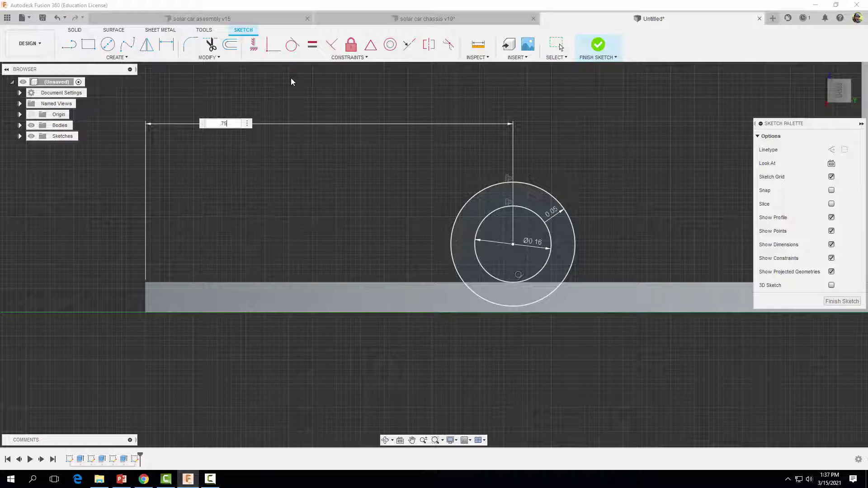
{"action": "key", "text": "Return"}
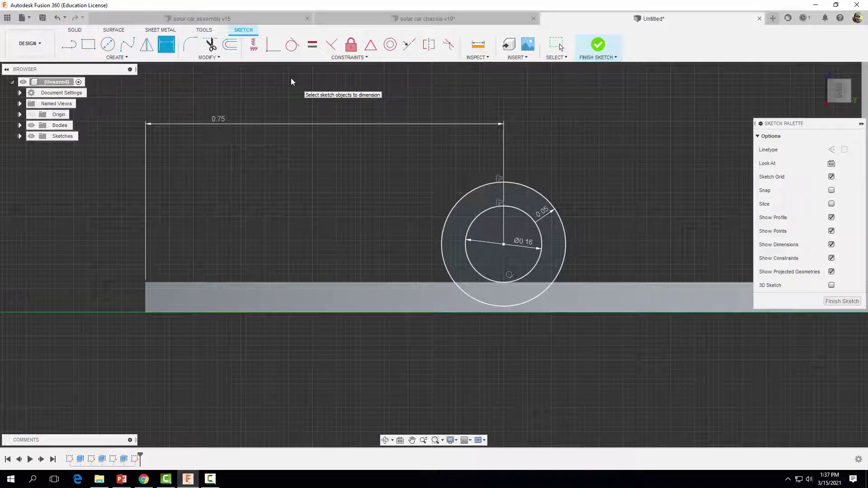
Step: Draw two vertical lines from the outer circle's opposite sides down to the plate's upper edge
{"action": "left_click", "coordinate": [68, 45]}
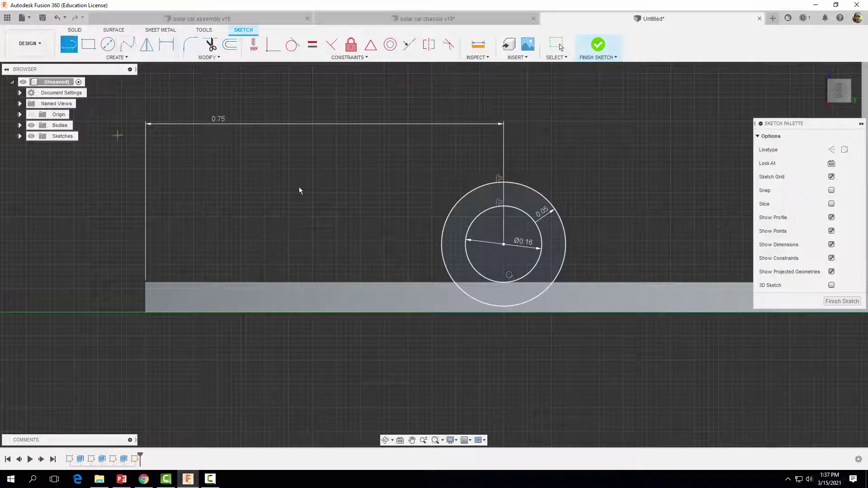
{"action": "left_click", "coordinate": [441, 244]}
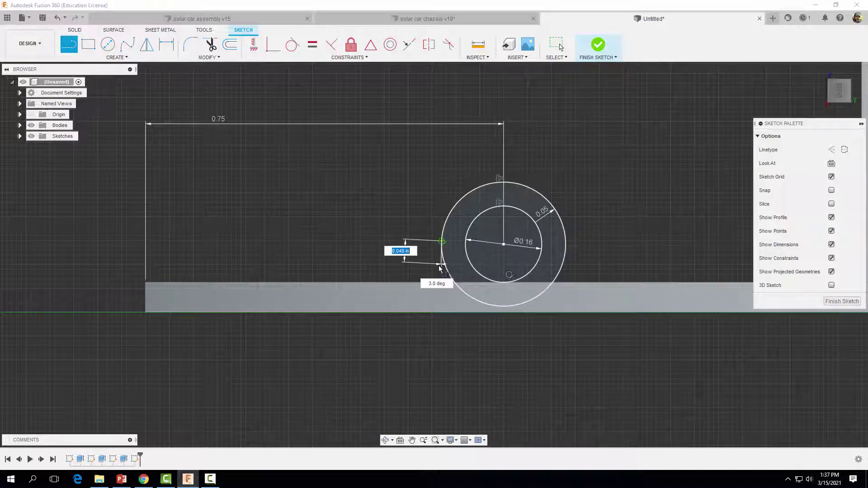
{"action": "scroll", "coordinate": [442, 244], "scroll_direction": "up", "scroll_amount": 6}
{"action": "left_click", "coordinate": [443, 237]}
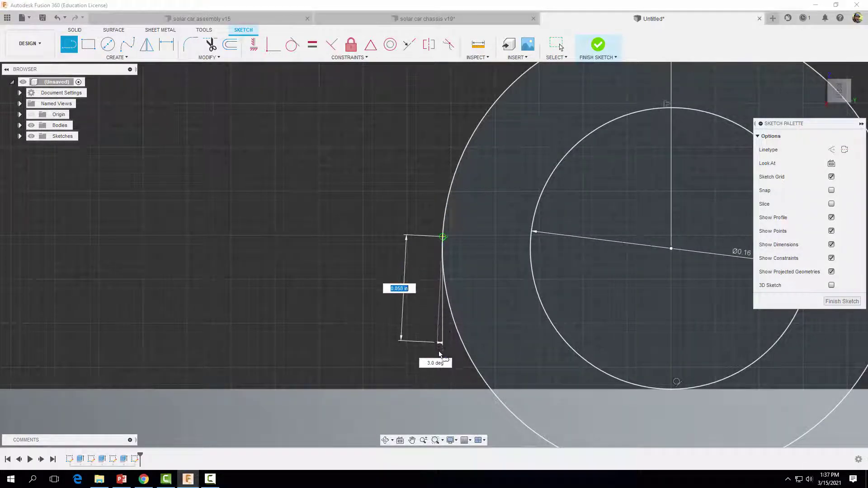
{"action": "left_click", "coordinate": [441, 391]}
{"action": "scroll", "coordinate": [450, 393], "scroll_direction": "down", "scroll_amount": 5}
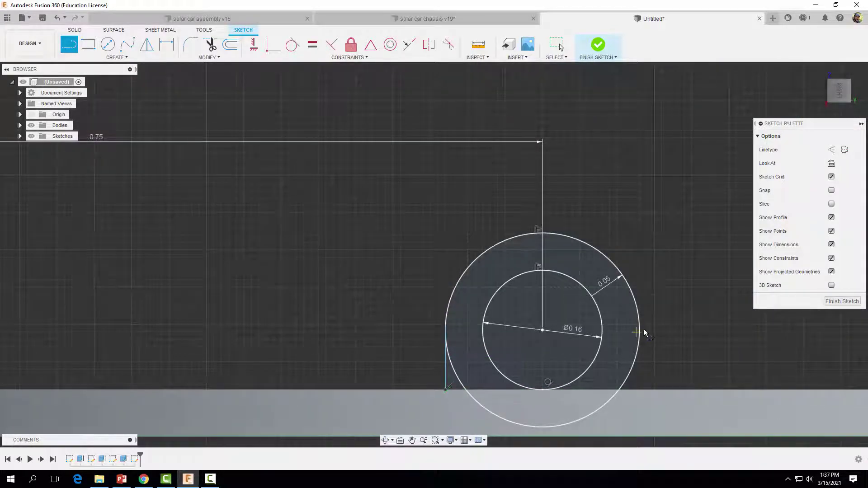
{"action": "left_click", "coordinate": [644, 334]}
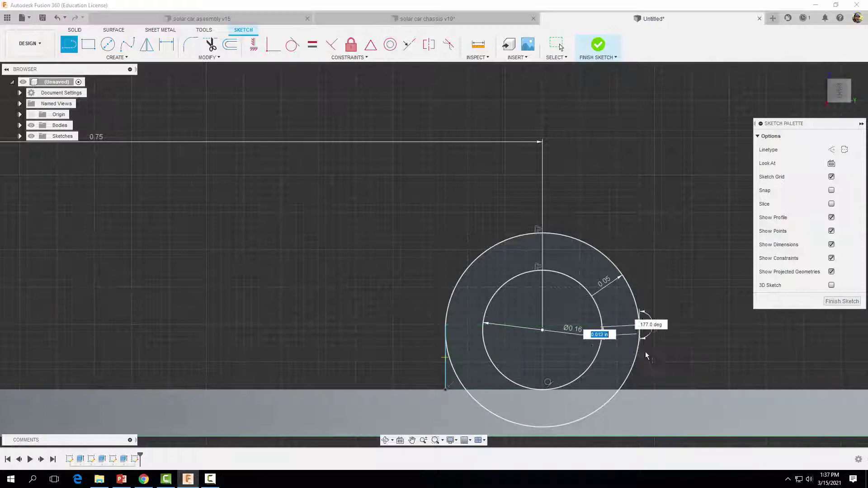
{"action": "left_click", "coordinate": [639, 390]}
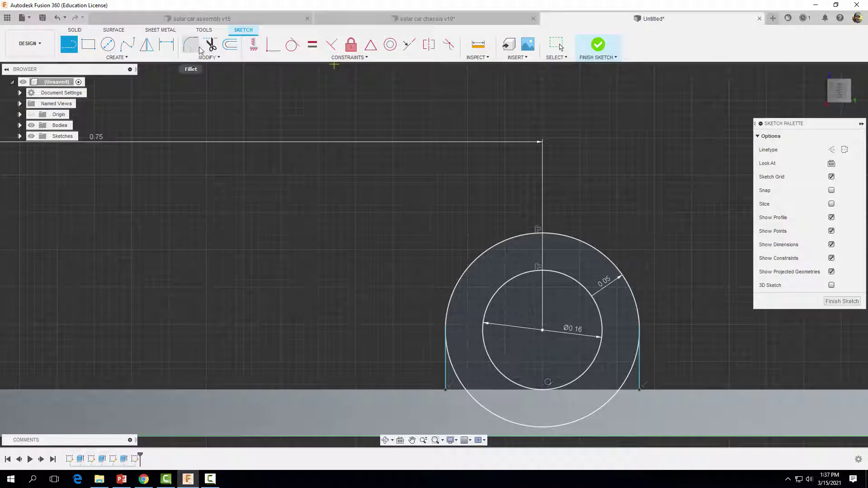
Step: Trim away the outer circle's lower arc and constrain the remaining arc tangent to both vertical lines
{"action": "left_click", "coordinate": [210, 45]}
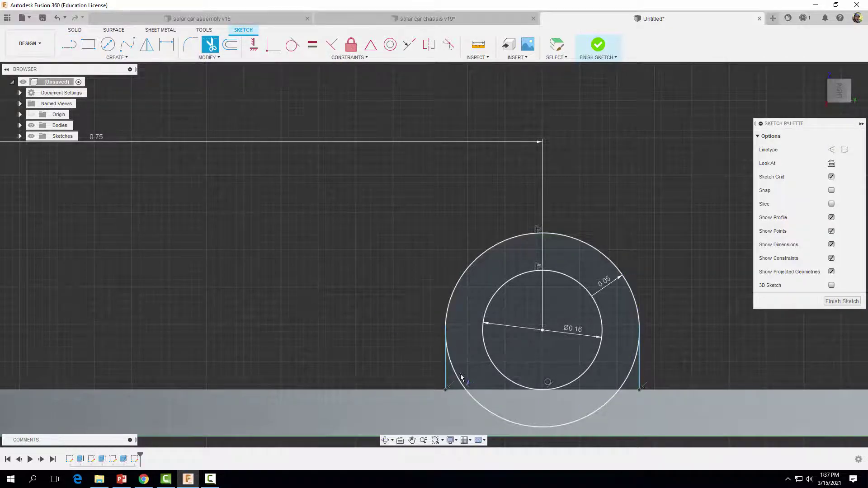
{"action": "left_click", "coordinate": [463, 386]}
{"action": "left_click", "coordinate": [476, 401]}
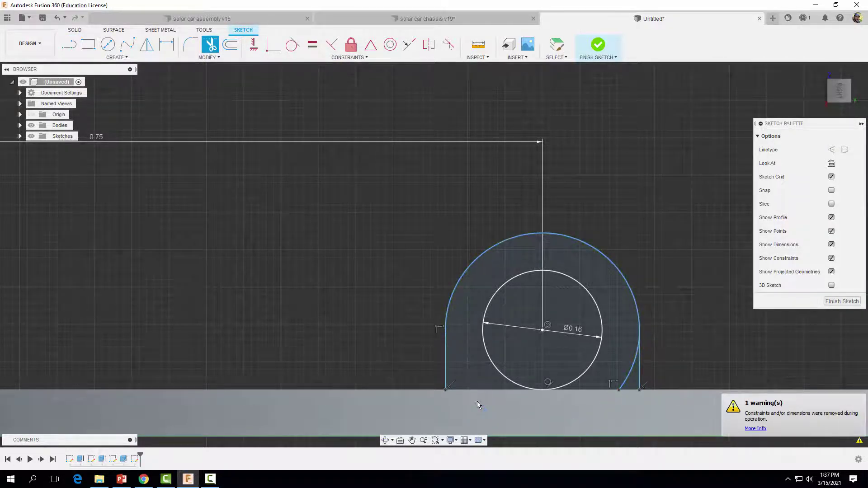
{"action": "left_click", "coordinate": [625, 379]}
{"action": "left_click", "coordinate": [293, 45]}
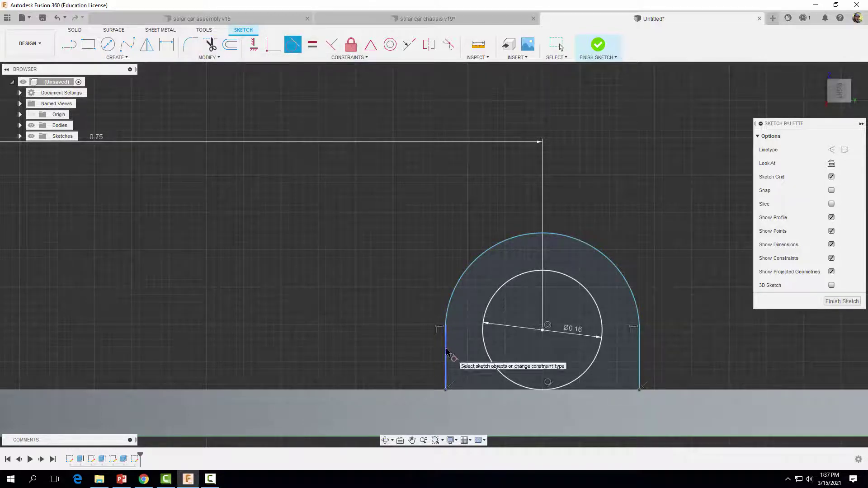
{"action": "left_click", "coordinate": [449, 306]}
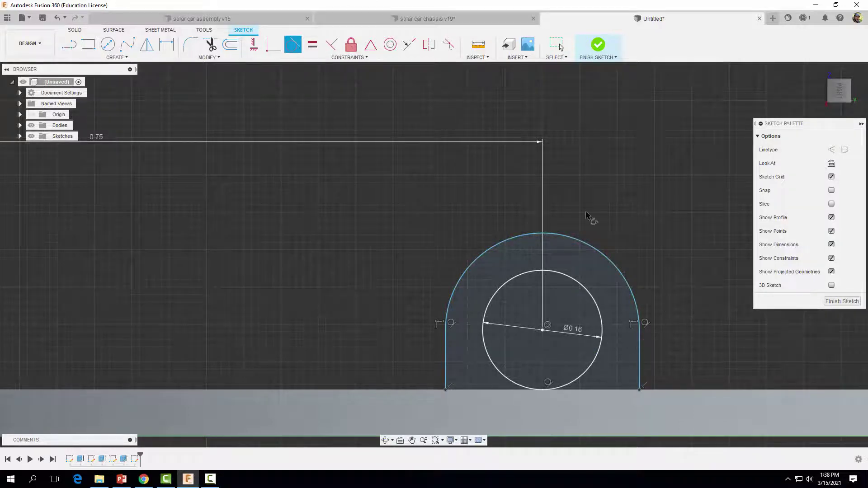
Step: Close the arch profile with a line along the plate's upper edge between the two vertical lines and finish the sketch
{"action": "left_click", "coordinate": [69, 47]}
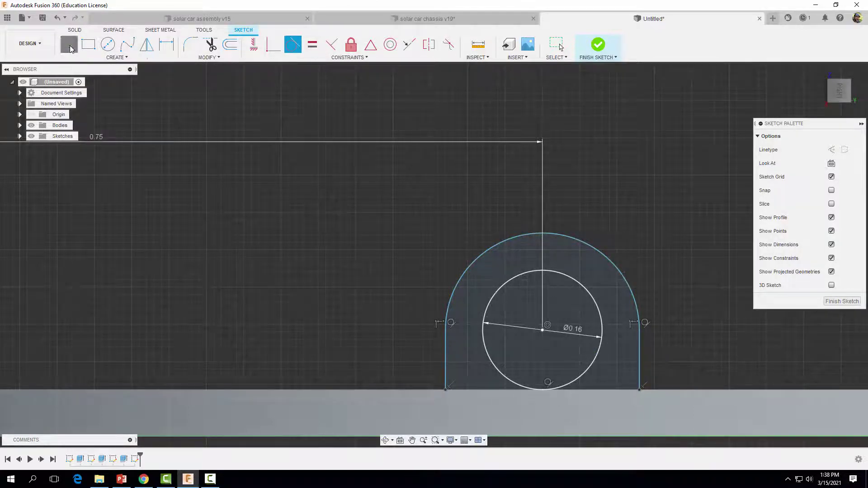
{"action": "left_click", "coordinate": [445, 389]}
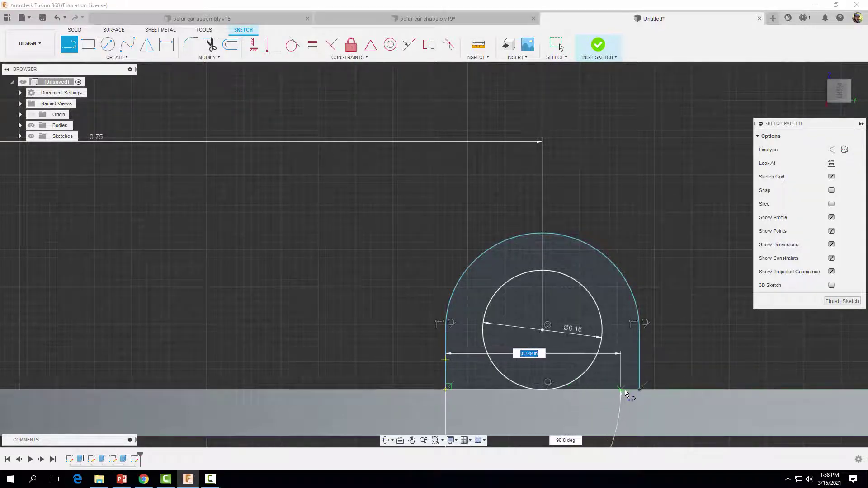
{"action": "left_click", "coordinate": [640, 390]}
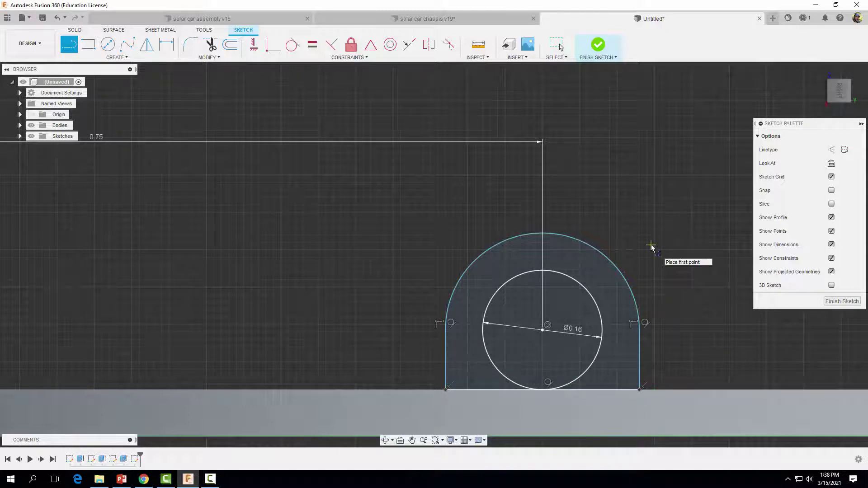
{"action": "key", "text": "Escape"}
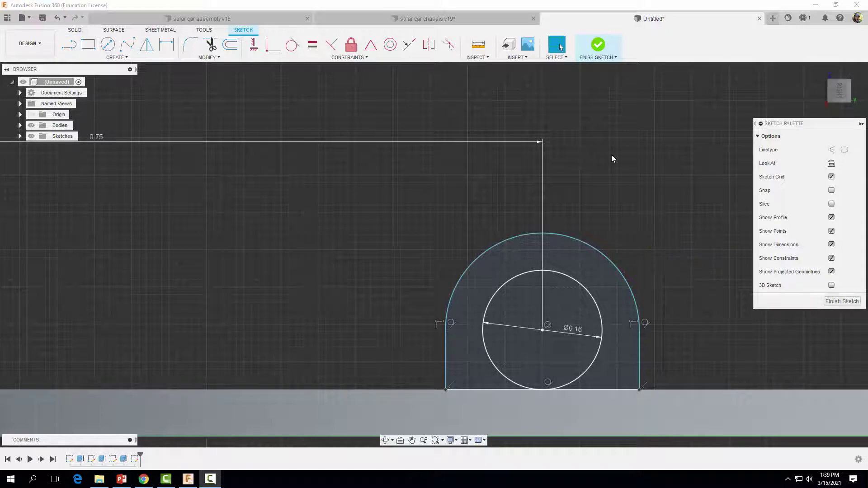
{"action": "left_click", "coordinate": [597, 45]}
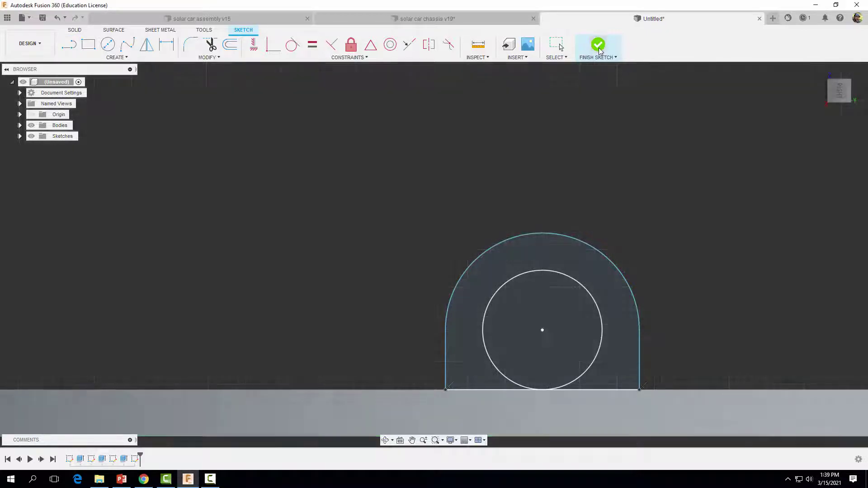
Step: Extrude the arch profile around the circular hole by -0.125 in onto the plate with the Join operation
{"action": "middle_click_drag", "start_coordinate": [606, 147], "coordinate": [650, 177], "text": "shift"}
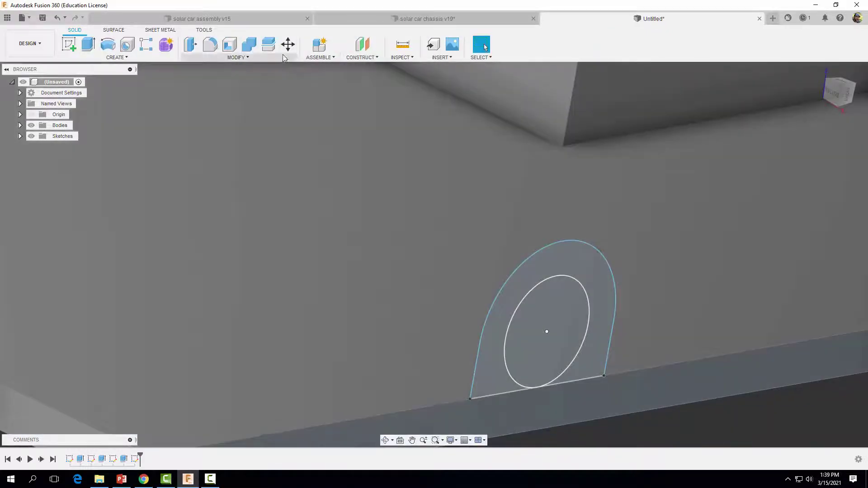
{"action": "left_click", "coordinate": [88, 44]}
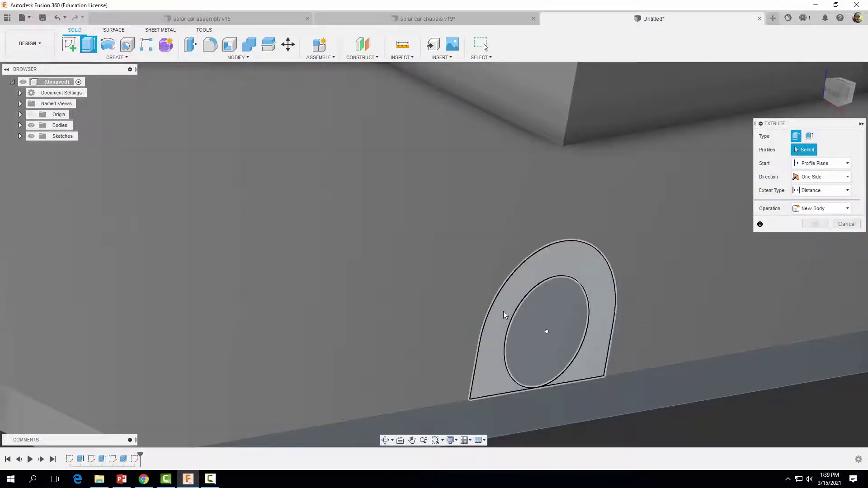
{"action": "left_click", "coordinate": [504, 312]}
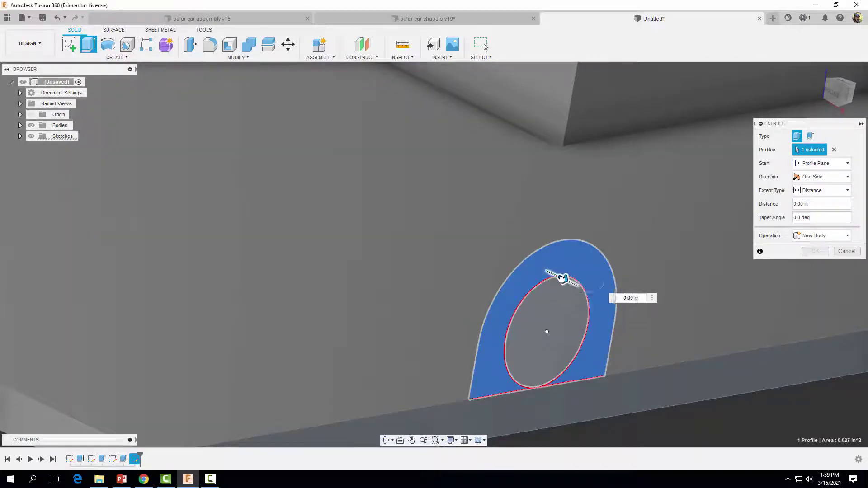
{"action": "left_click_drag", "start_coordinate": [564, 278], "coordinate": [542, 266]}
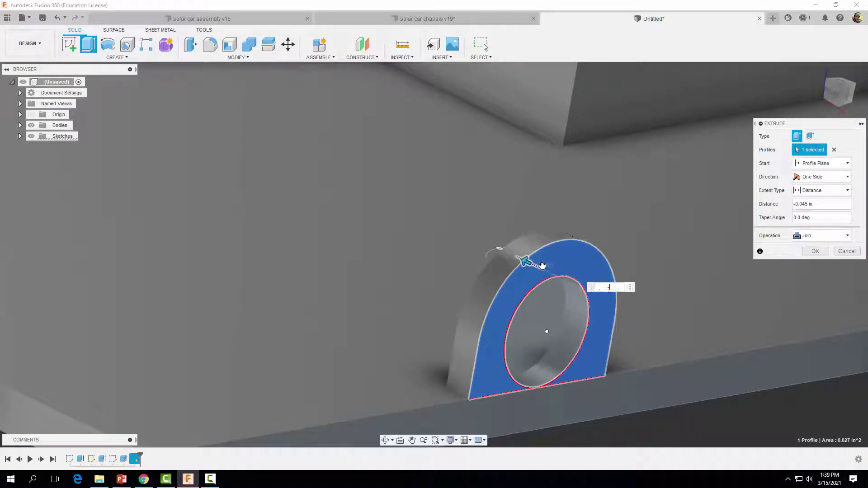
{"action": "key", "text": "Return"}
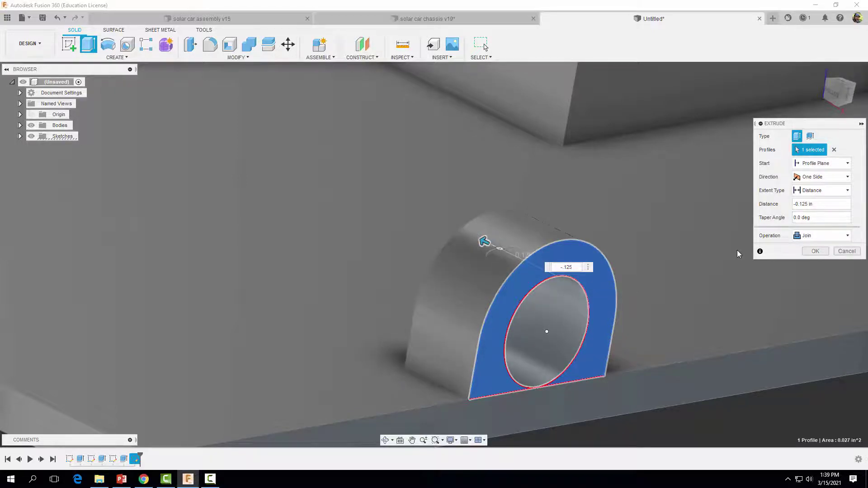
{"action": "left_click", "coordinate": [810, 251]}
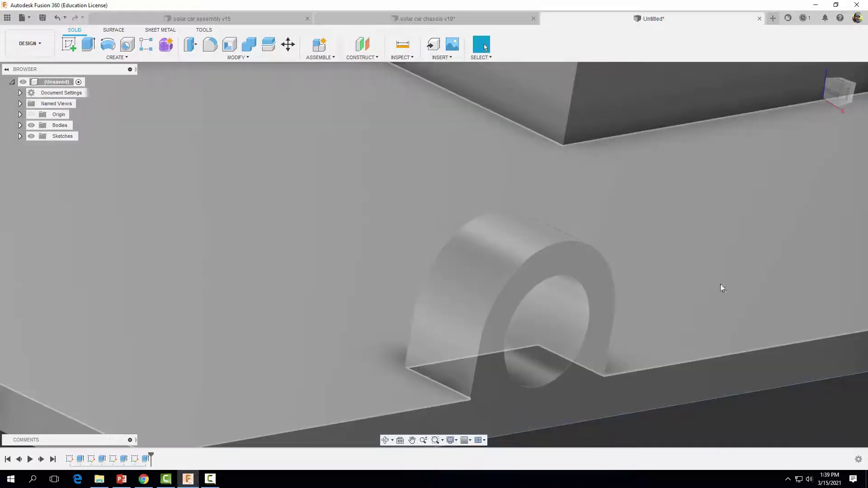
Step: Examine the axle bracket's placement on the plate and the plate's opposite side from several angles
{"action": "scroll", "coordinate": [719, 287], "scroll_direction": "down", "scroll_amount": 3}
{"action": "scroll", "coordinate": [720, 287], "scroll_direction": "down", "scroll_amount": 3}
{"action": "scroll", "coordinate": [740, 371], "scroll_direction": "down", "scroll_amount": 3}
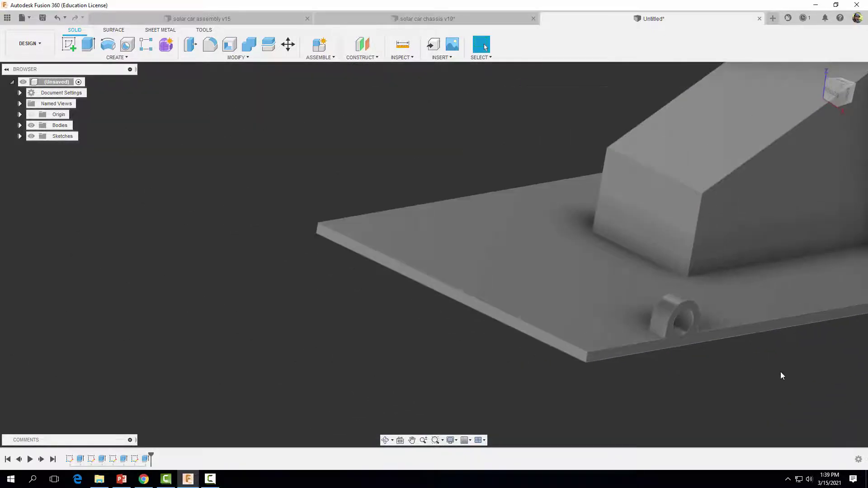
{"action": "middle_click_drag", "start_coordinate": [781, 372], "coordinate": [705, 357], "text": "shift"}
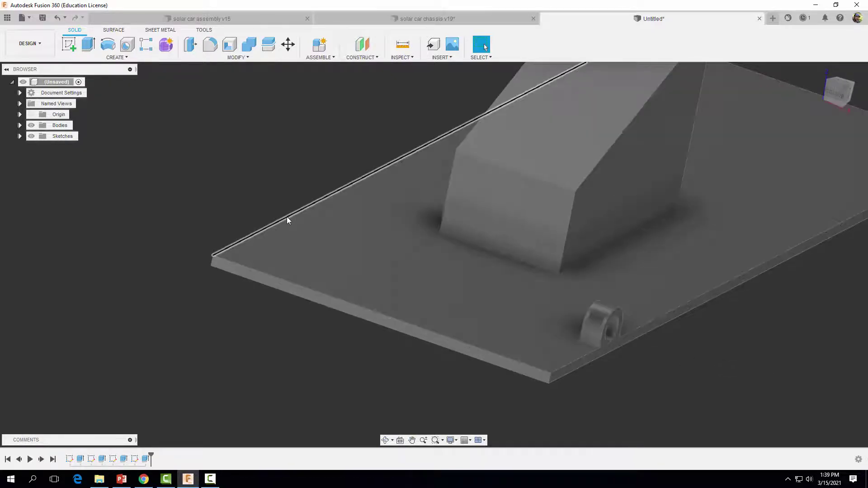
{"action": "middle_click_drag", "start_coordinate": [682, 313], "coordinate": [213, 324], "text": "shift"}
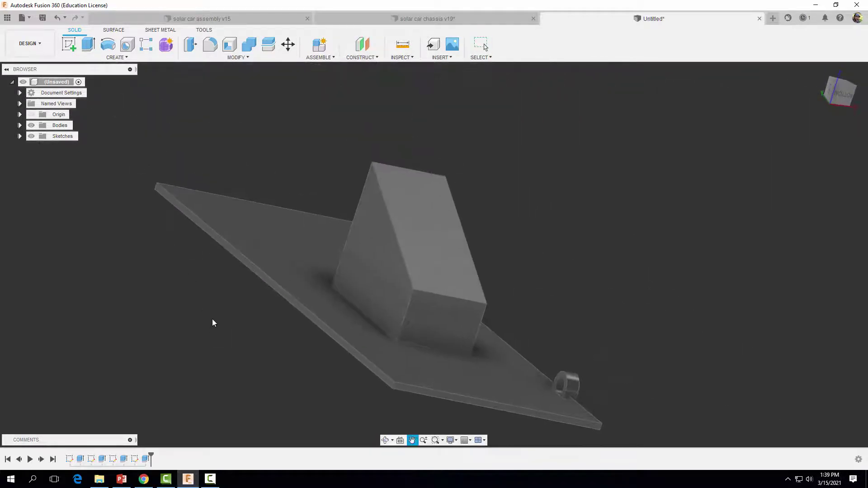
{"action": "scroll", "coordinate": [150, 333], "scroll_direction": "down", "scroll_amount": 3}
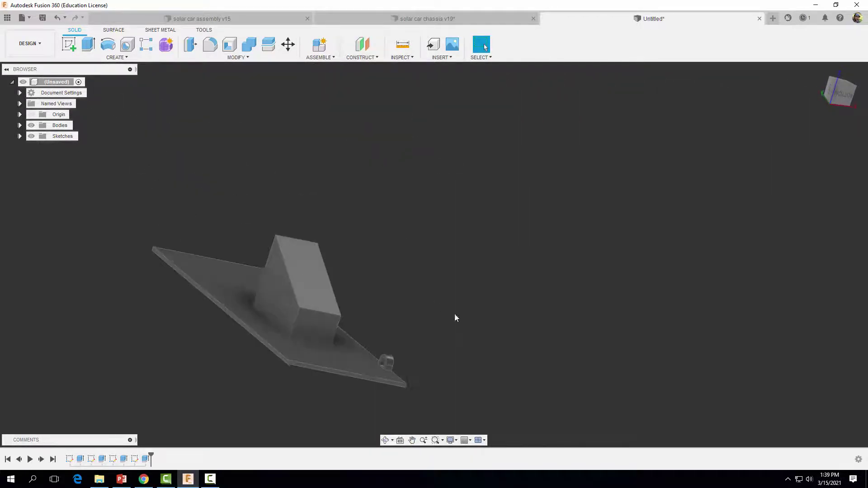
{"action": "mouse_move", "coordinate": [502, 312]}
{"action": "middle_mouse_down", "text": "shift"}
{"action": "mouse_move", "coordinate": [428, 337]}
{"action": "mouse_move", "coordinate": [408, 366]}
{"action": "mouse_move", "coordinate": [565, 327]}
{"action": "middle_mouse_up", "text": "shift"}
{"action": "scroll", "coordinate": [432, 364], "scroll_direction": "up", "scroll_amount": 3}
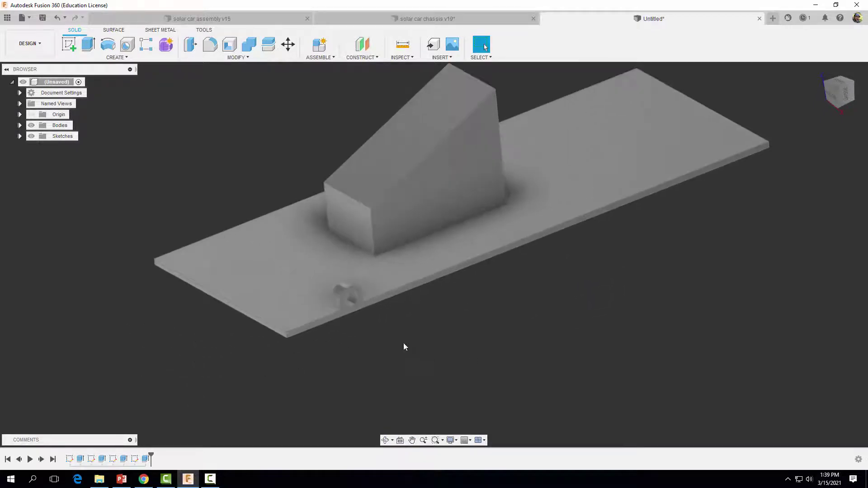
Step: Mirror the axle bracket feature across the YZ origin plane onto the plate's opposite long edge
{"action": "left_click", "coordinate": [118, 57]}
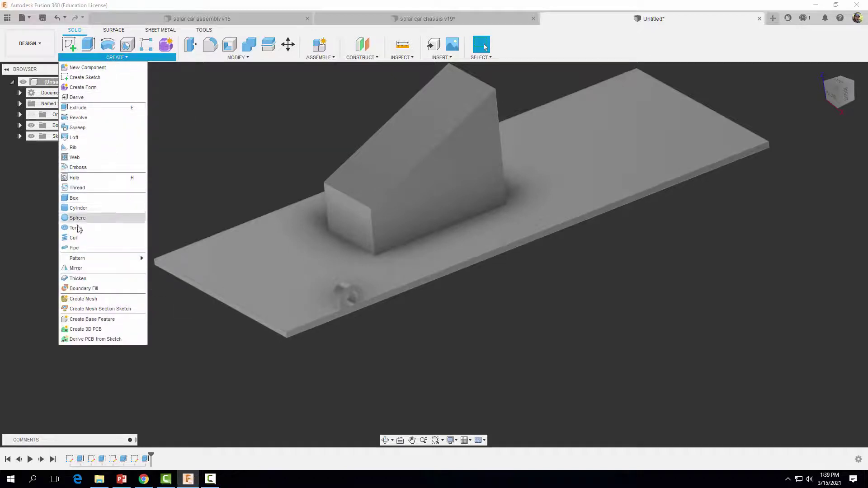
{"action": "left_click", "coordinate": [75, 268]}
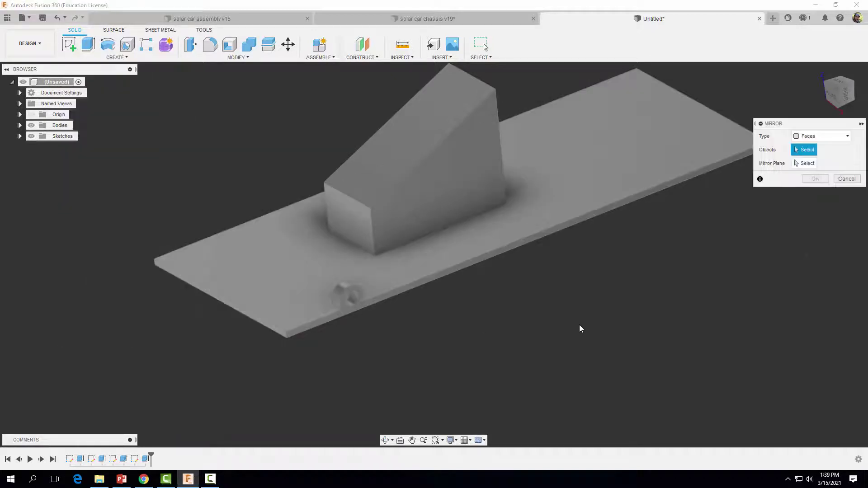
{"action": "left_click", "coordinate": [806, 138]}
{"action": "left_click", "coordinate": [808, 155]}
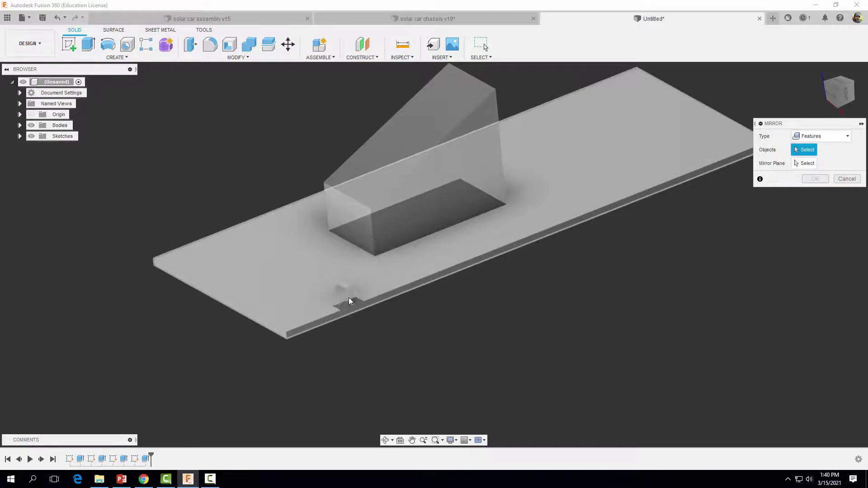
{"action": "scroll", "coordinate": [349, 299], "scroll_direction": "up", "scroll_amount": 3}
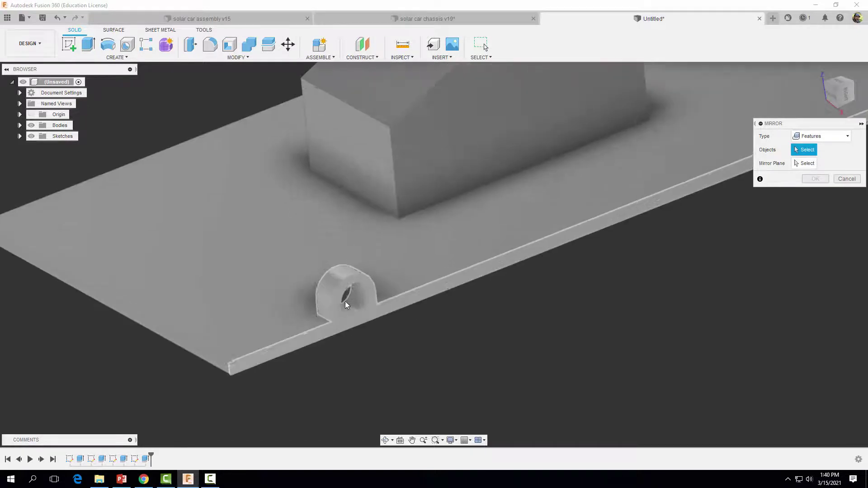
{"action": "left_click", "coordinate": [365, 313]}
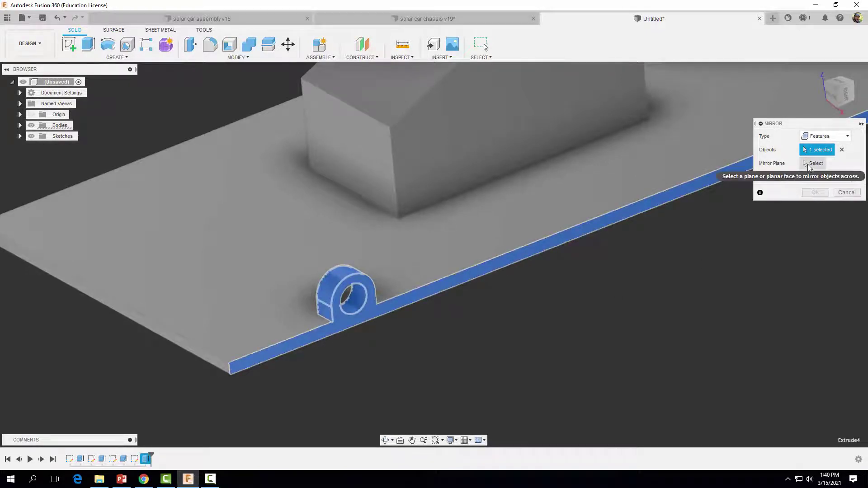
{"action": "left_click", "coordinate": [807, 165]}
{"action": "scroll", "coordinate": [291, 205], "scroll_direction": "down", "scroll_amount": 5}
{"action": "middle_click_drag", "start_coordinate": [303, 215], "coordinate": [477, 147], "text": "shift"}
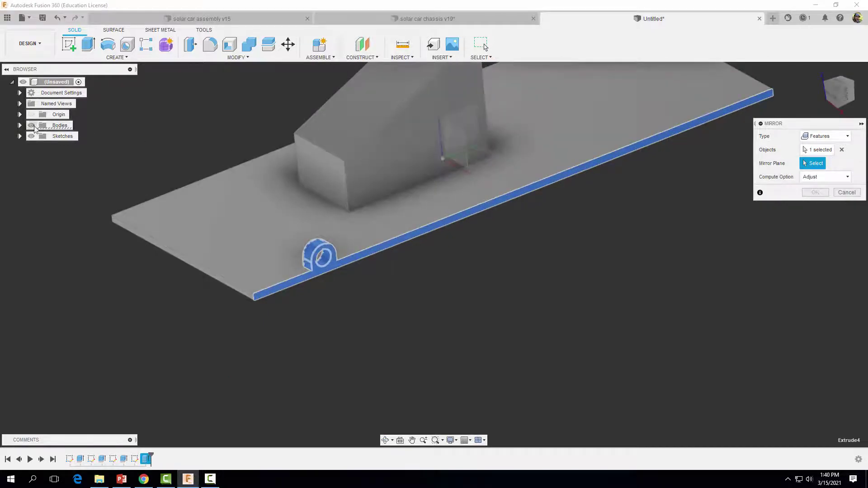
{"action": "left_click", "coordinate": [20, 114]}
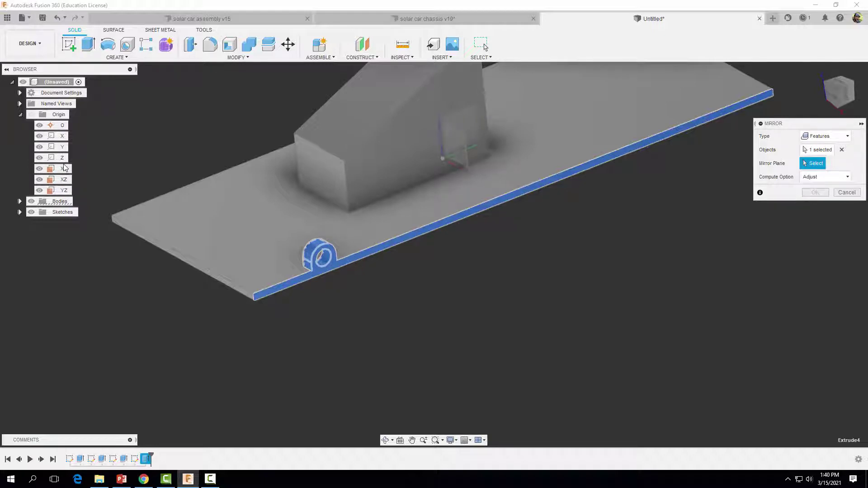
{"action": "left_click", "coordinate": [62, 194]}
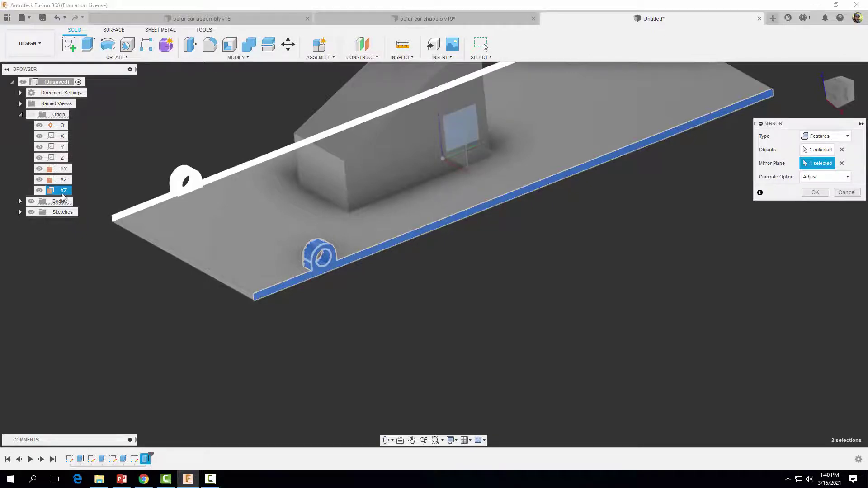
{"action": "left_click", "coordinate": [814, 194]}
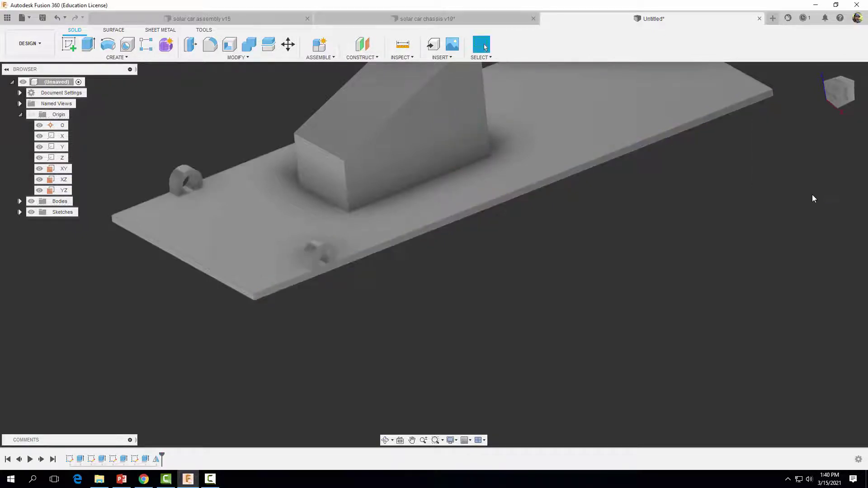
Step: Mirror the mirrored axle bracket across the XZ origin plane toward the other end of the plate's same long edge
{"action": "scroll", "coordinate": [481, 374], "scroll_direction": "down", "scroll_amount": 3}
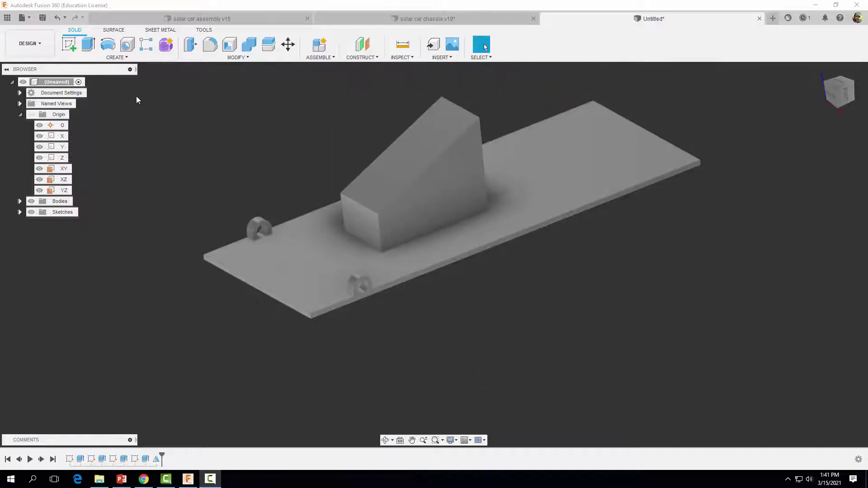
{"action": "left_click", "coordinate": [114, 57]}
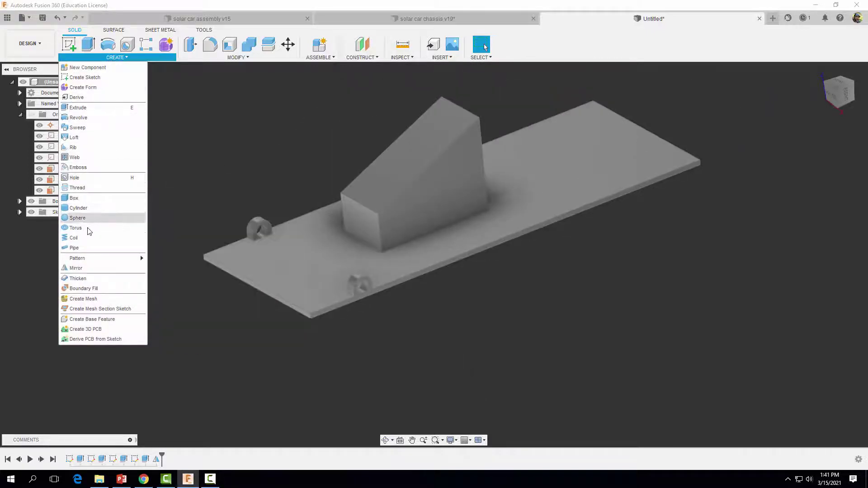
{"action": "left_click", "coordinate": [74, 268]}
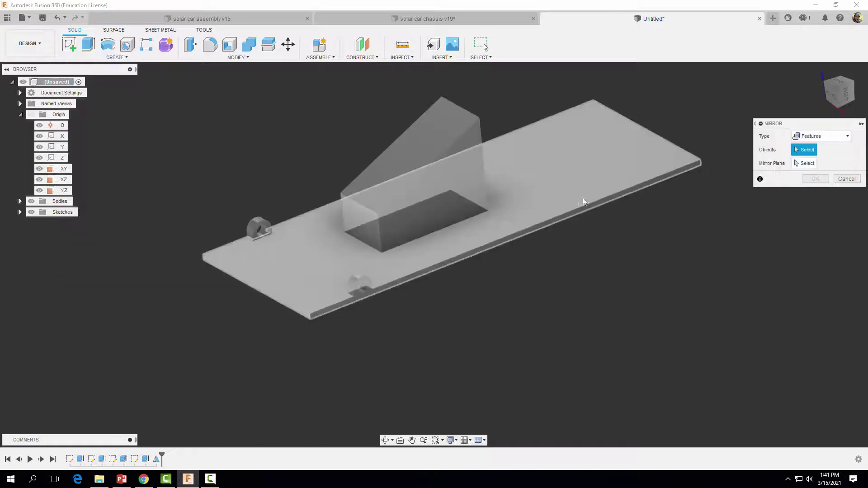
{"action": "left_click", "coordinate": [255, 227]}
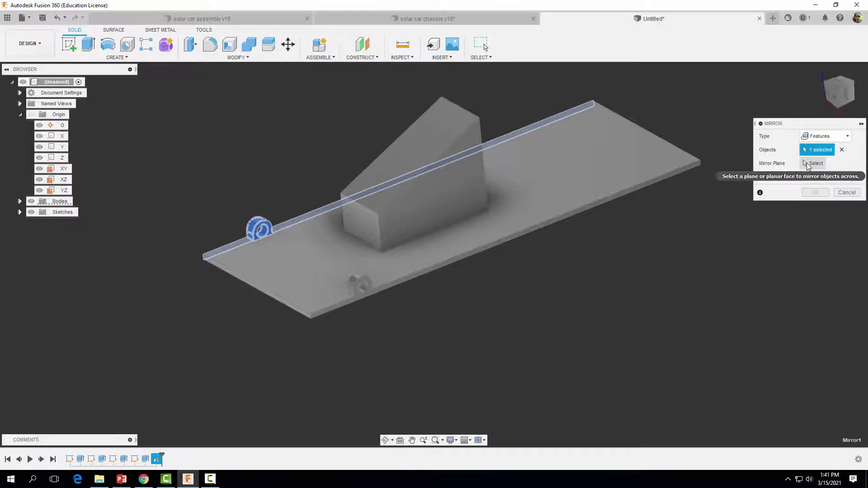
{"action": "left_click", "coordinate": [808, 165]}
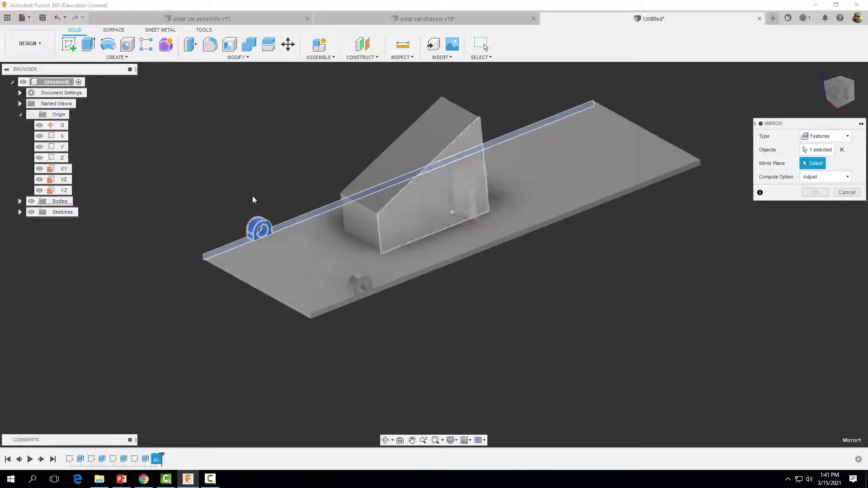
{"action": "left_click", "coordinate": [63, 180]}
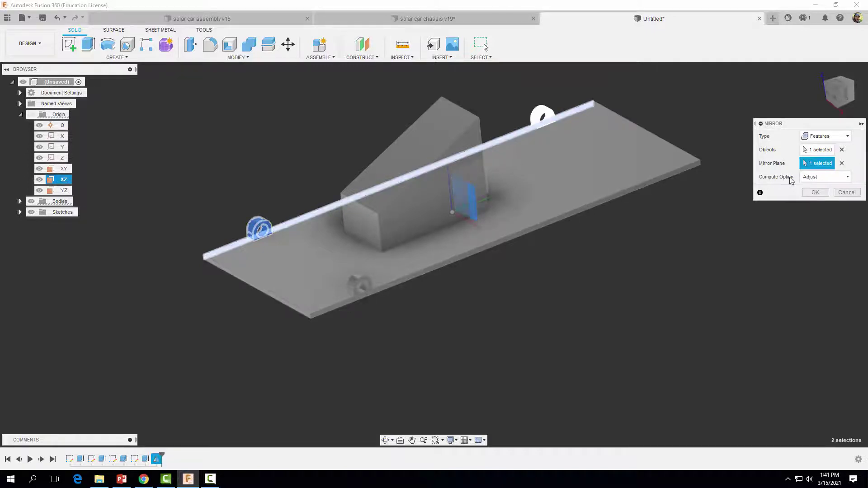
{"action": "left_click", "coordinate": [814, 192]}
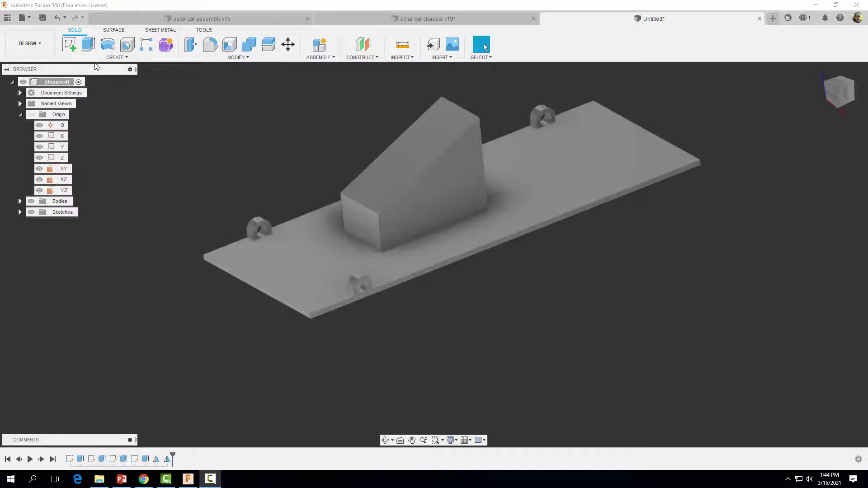
Step: Sketch a rectangle about 0.49 by 0.88 in on the plate's top face, near the corner without a bracket
{"action": "left_click", "coordinate": [68, 44]}
{"action": "left_click", "coordinate": [643, 165]}
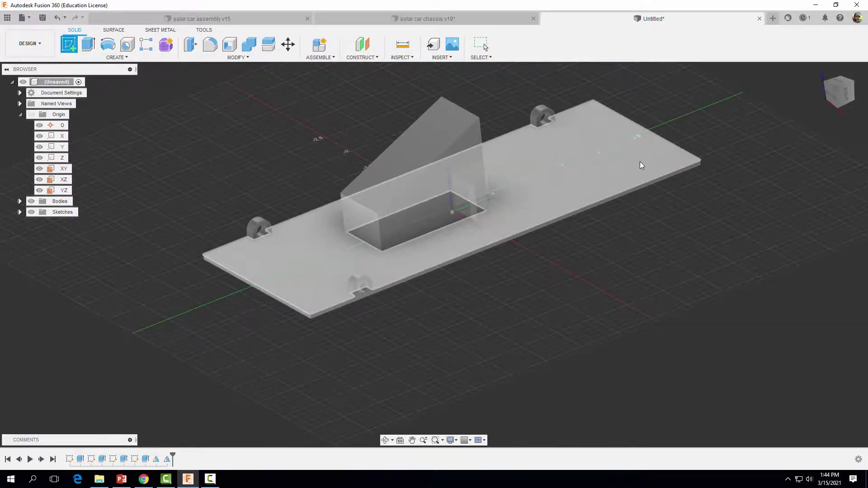
{"action": "left_click", "coordinate": [639, 161]}
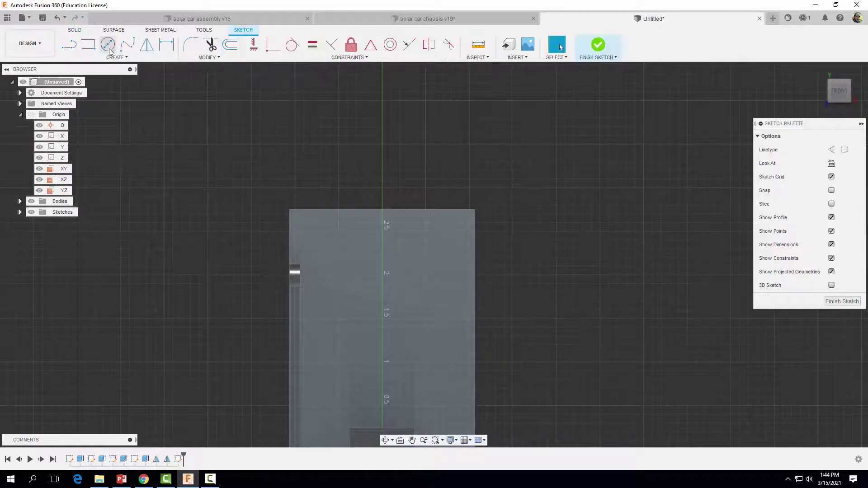
{"action": "left_click", "coordinate": [88, 44]}
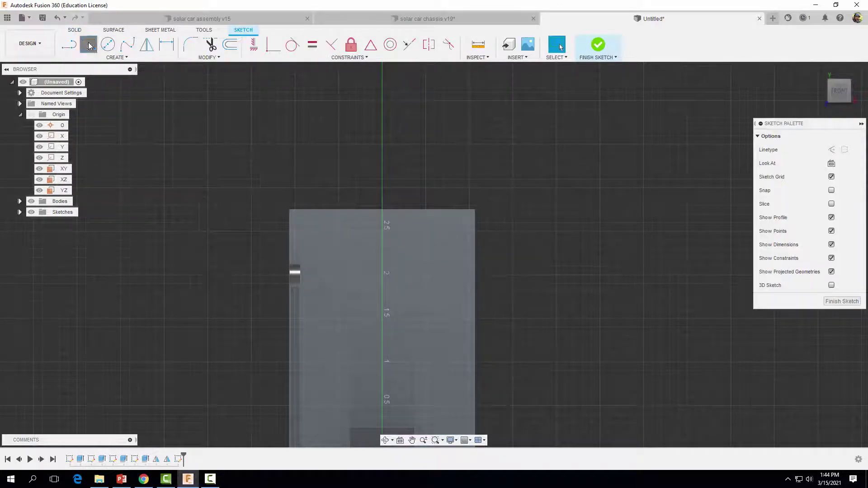
{"action": "left_click", "coordinate": [416, 232]}
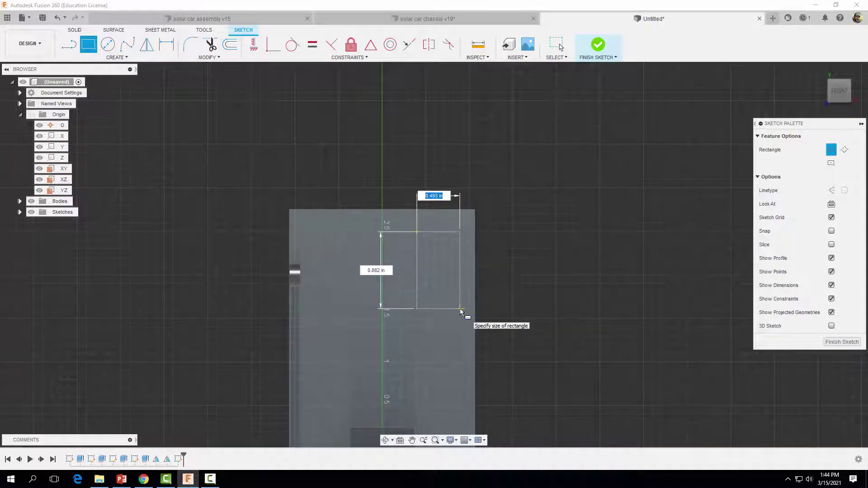
{"action": "left_click", "coordinate": [460, 310]}
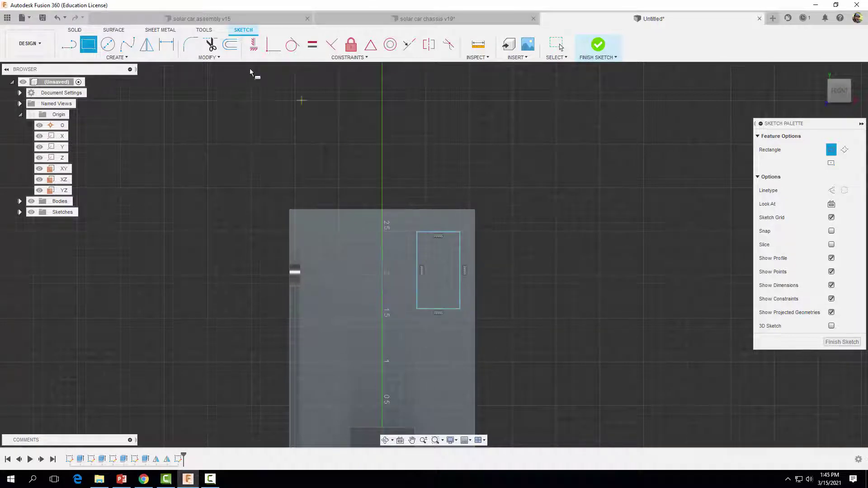
Step: Dimension the rectangle to 0.55 in wide and 1.02 in long
{"action": "left_click", "coordinate": [166, 44]}
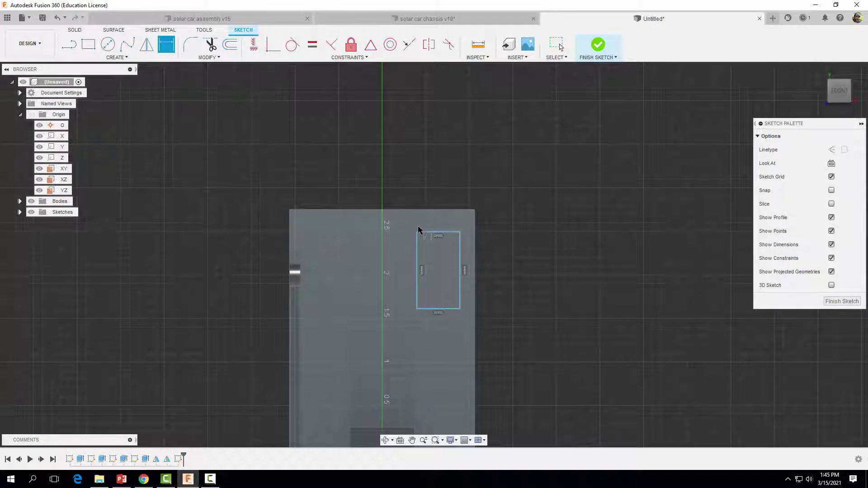
{"action": "left_click", "coordinate": [443, 236]}
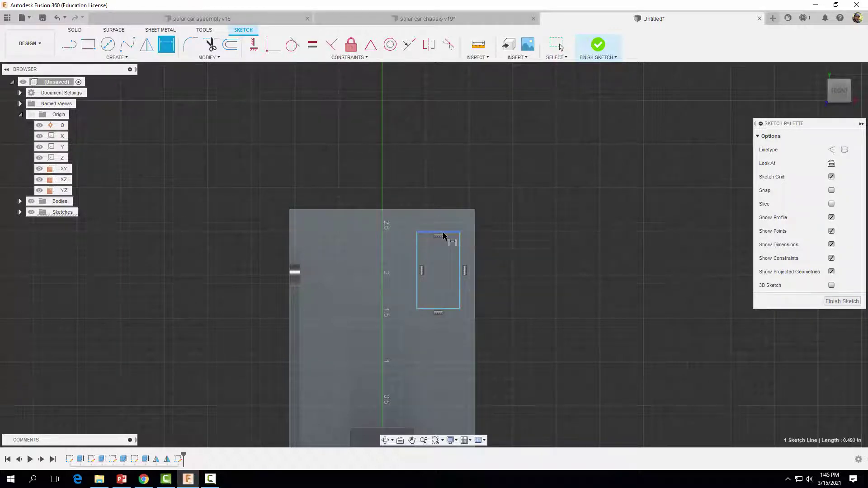
{"action": "left_click", "coordinate": [436, 260]}
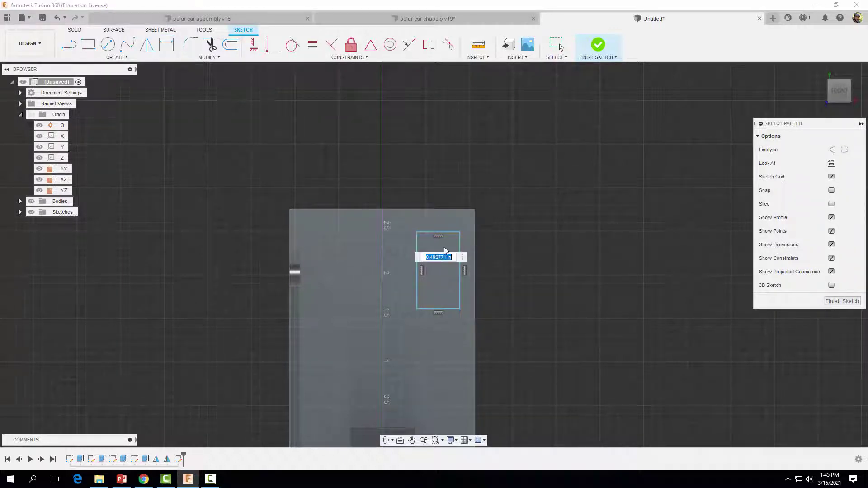
{"action": "key", "text": "BackSpace"}
{"action": "type", "text": ".55"}
{"action": "key", "text": "Return"}
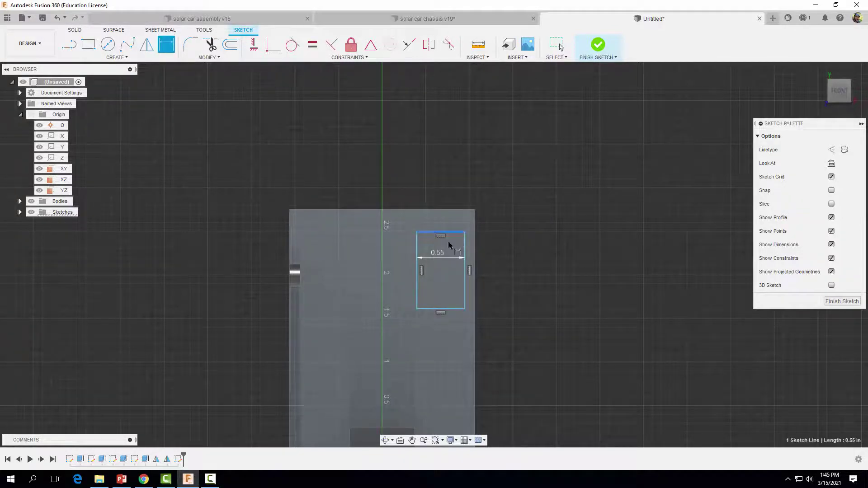
{"action": "left_click", "coordinate": [449, 245]}
{"action": "left_click", "coordinate": [451, 309]}
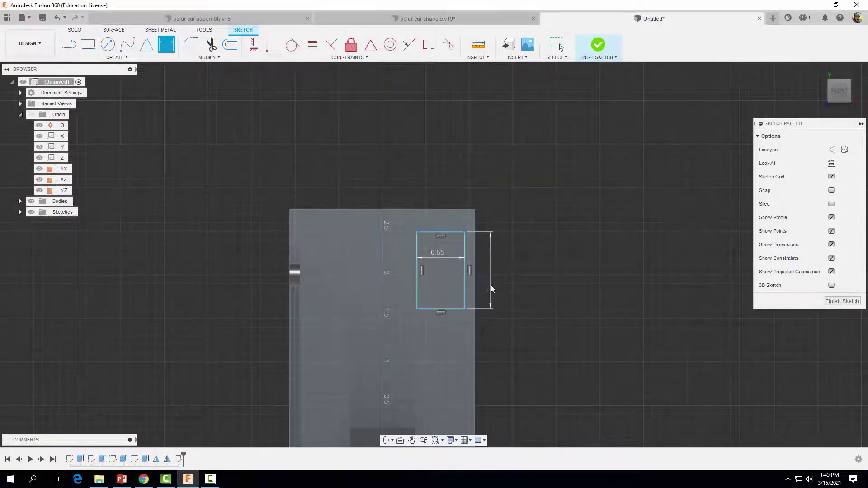
{"action": "left_click", "coordinate": [491, 289]}
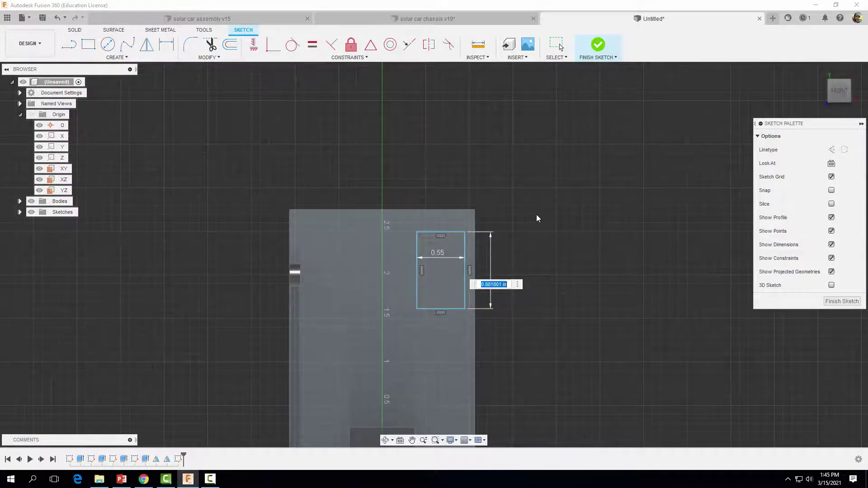
{"action": "type", "text": "1.02"}
{"action": "key", "text": "Return"}
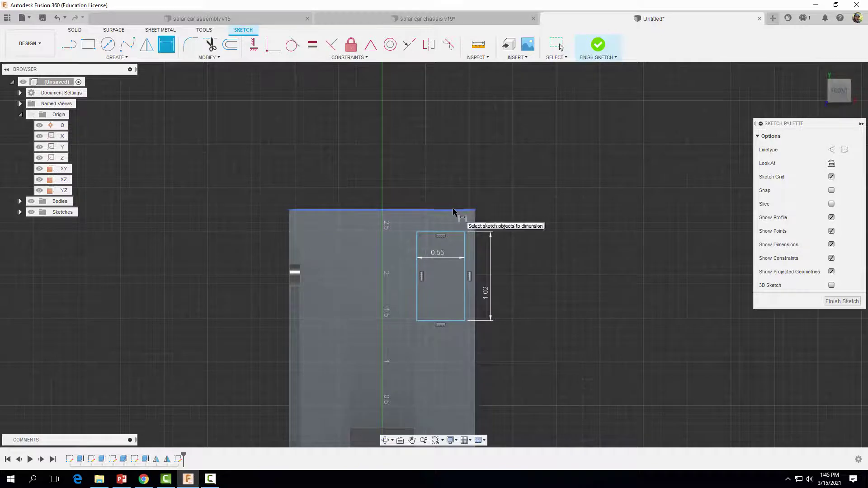
Step: Position the rectangle 0.20 in from the plate's long edge and 0.24 in from its short edge, and finish the sketch
{"action": "left_click", "coordinate": [472, 247]}
{"action": "left_click", "coordinate": [475, 249]}
{"action": "left_click", "coordinate": [470, 194]}
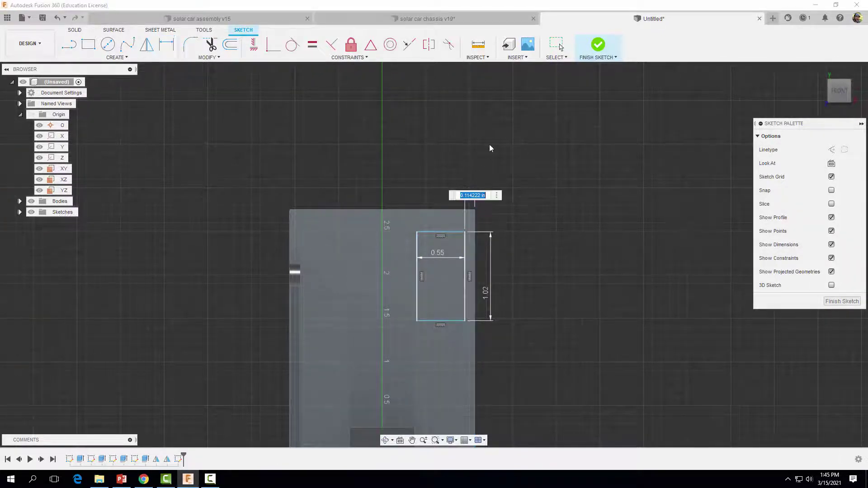
{"action": "type", "text": ".2"}
{"action": "key", "text": "Return"}
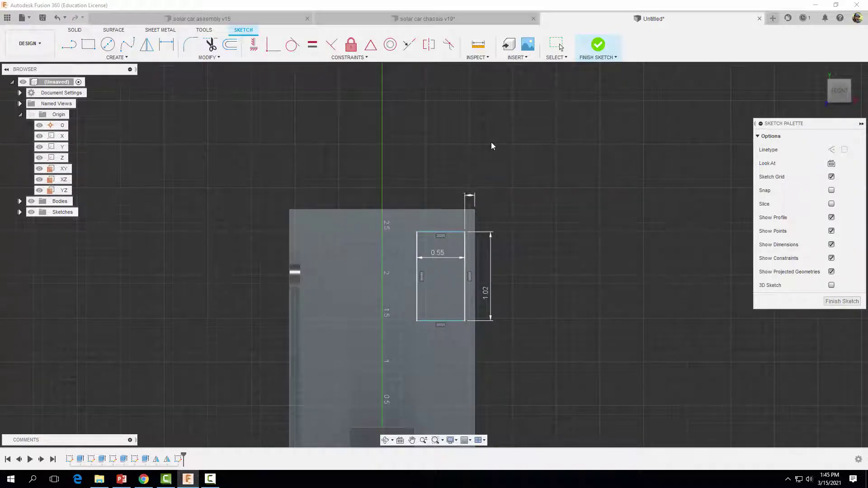
{"action": "left_click", "coordinate": [431, 210]}
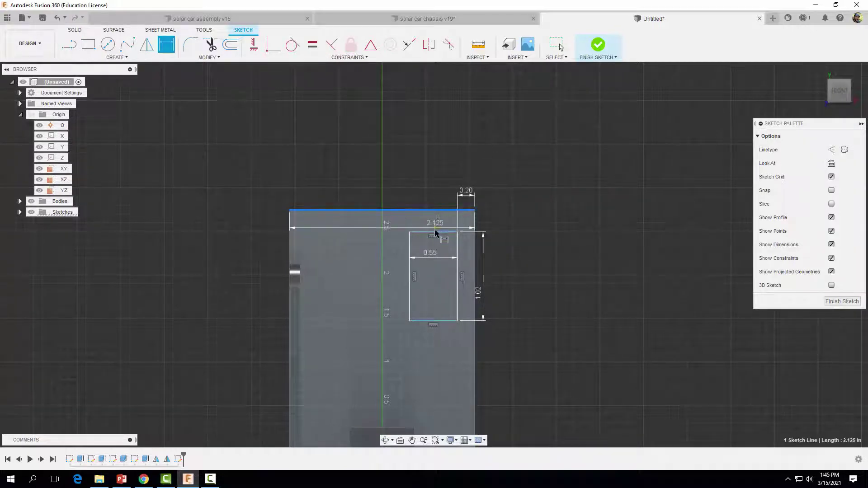
{"action": "left_click", "coordinate": [435, 233]}
{"action": "left_click", "coordinate": [509, 220]}
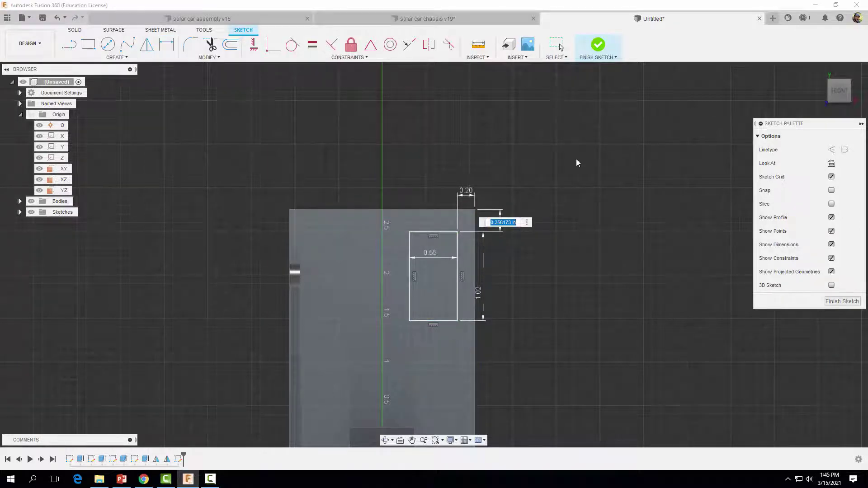
{"action": "type", "text": ".24"}
{"action": "key", "text": "Return"}
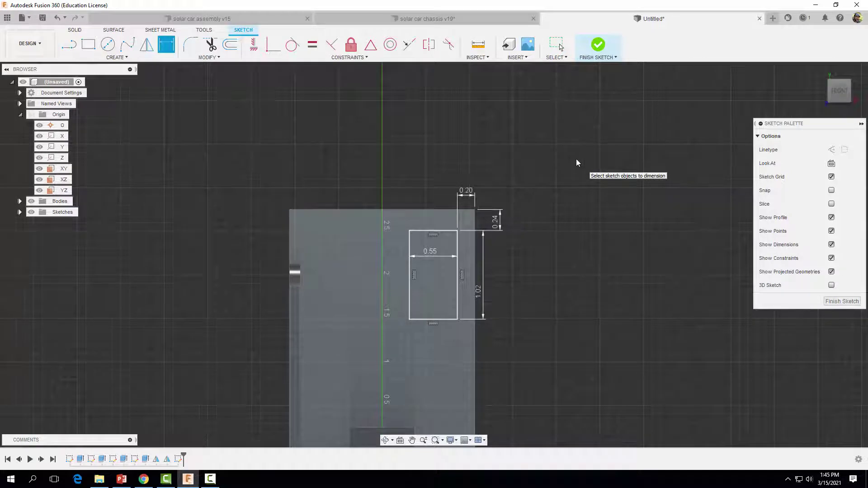
{"action": "left_click", "coordinate": [598, 45]}
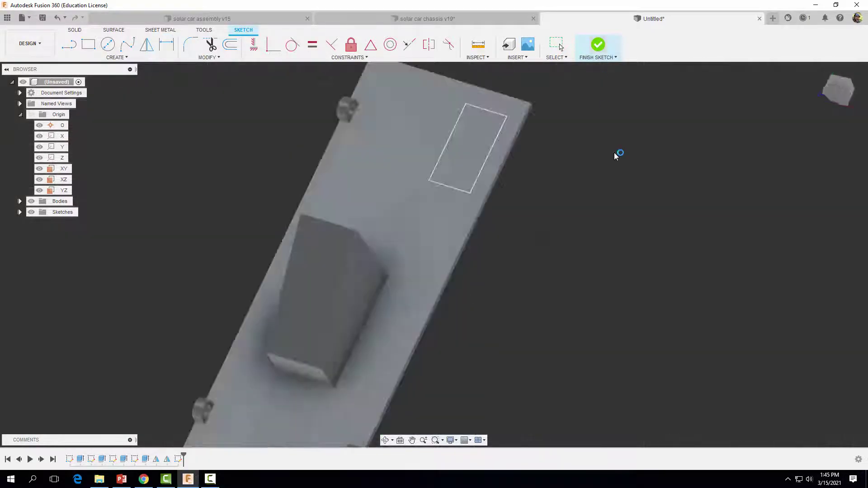
Step: Extrude the corner rectangle 1.3 in upward, joined to the base plate
{"action": "key", "text": "e"}
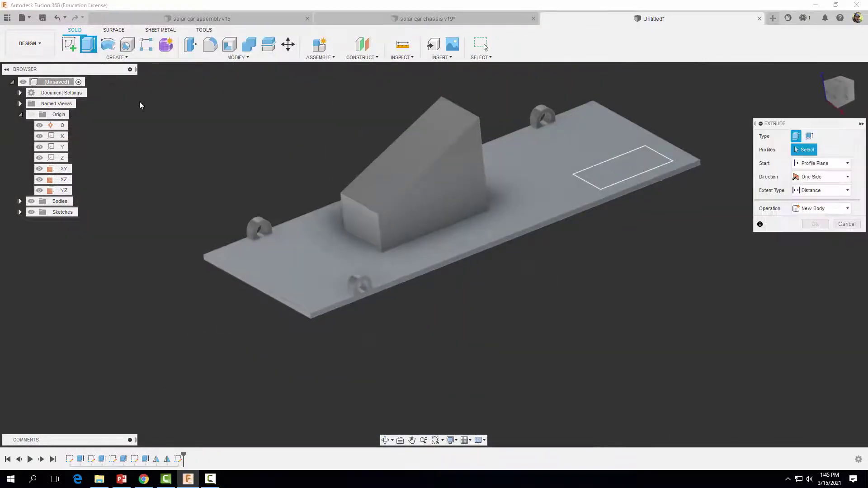
{"action": "left_click", "coordinate": [624, 175]}
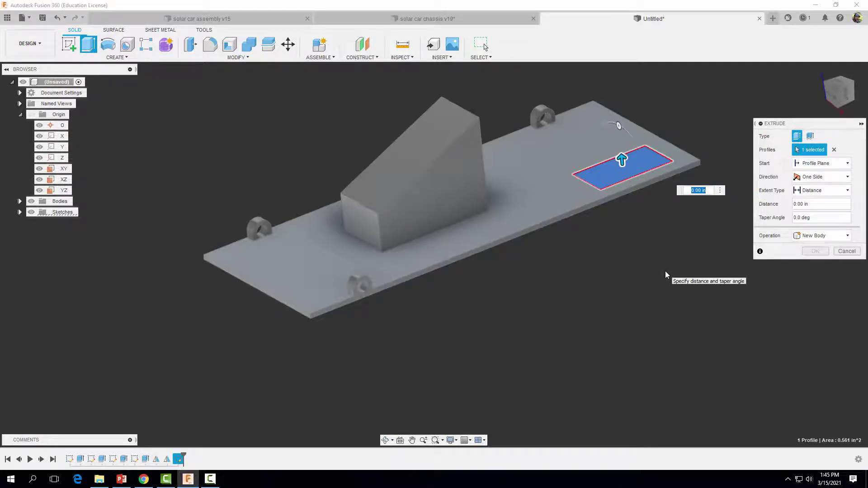
{"action": "type", "text": "1.3"}
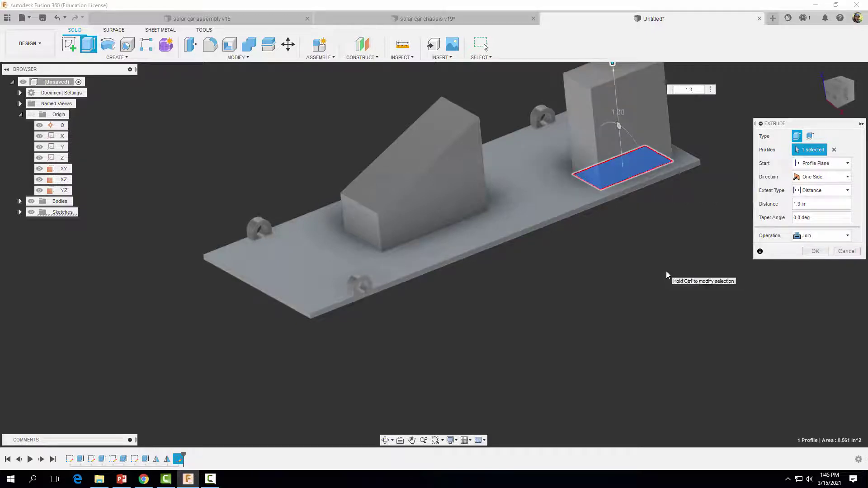
{"action": "left_click", "coordinate": [815, 252]}
{"action": "scroll", "coordinate": [650, 283], "scroll_direction": "down", "scroll_amount": 3}
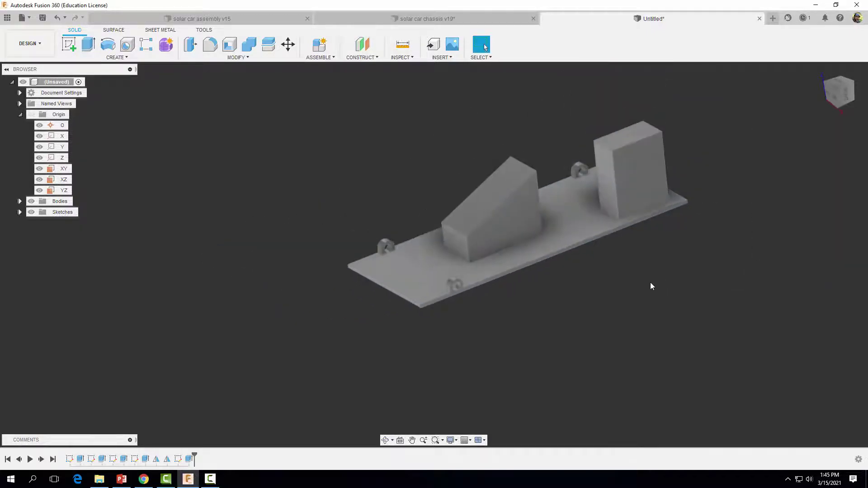
{"action": "middle_click_drag", "start_coordinate": [651, 282], "coordinate": [537, 315]}
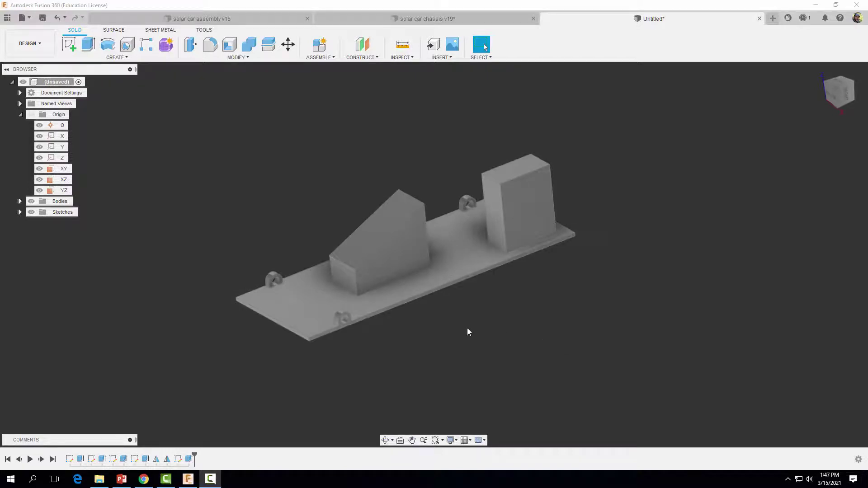
Step: Sketch a circle about 0.54 in in diameter on the corner block's large inward-facing side, centered across its width
{"action": "middle_click_drag", "start_coordinate": [453, 330], "coordinate": [588, 377], "text": "shift"}
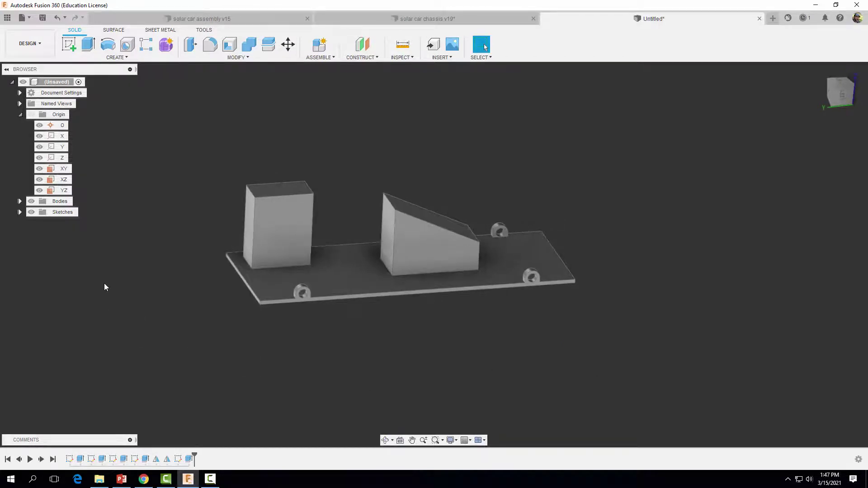
{"action": "left_click", "coordinate": [69, 44]}
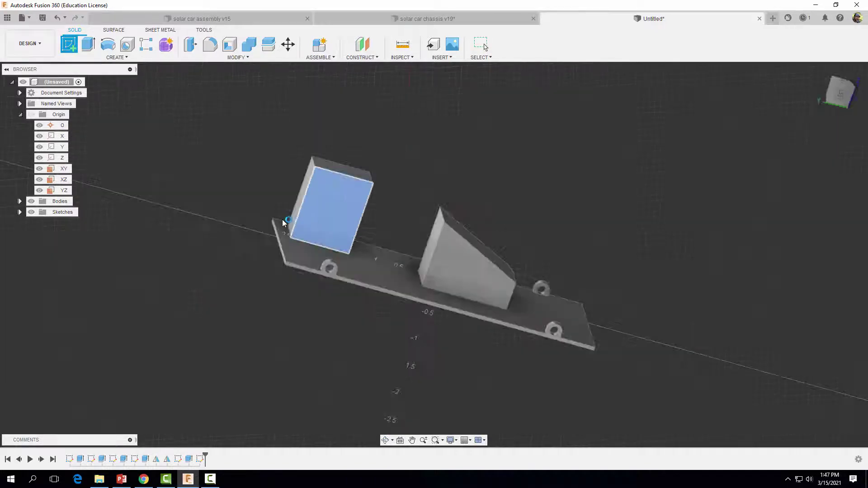
{"action": "left_click", "coordinate": [282, 219]}
{"action": "left_click", "coordinate": [855, 71]}
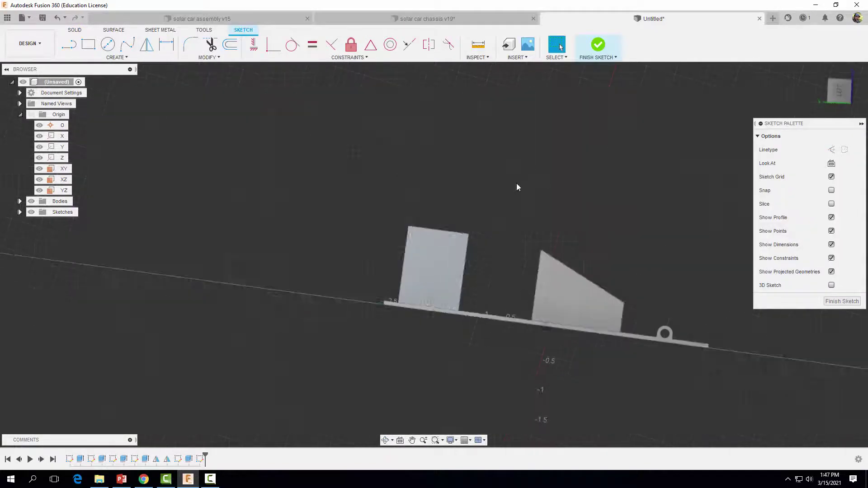
{"action": "left_click", "coordinate": [107, 44]}
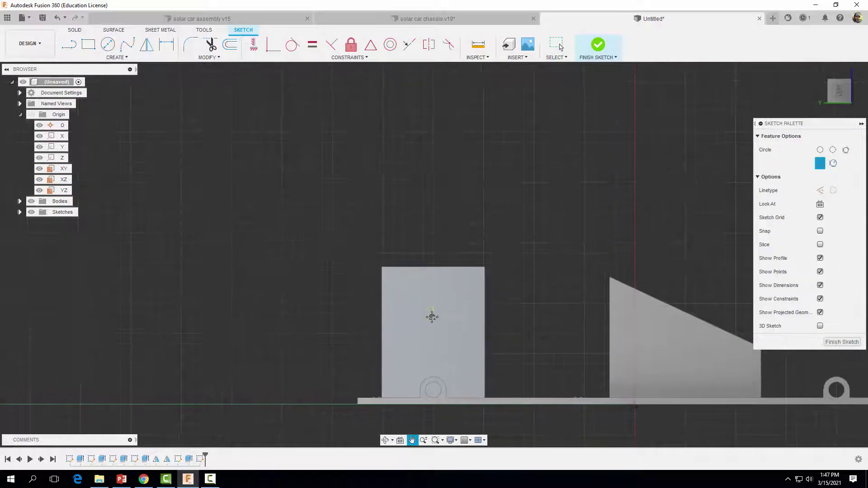
{"action": "scroll", "coordinate": [430, 294], "scroll_direction": "up", "scroll_amount": 4}
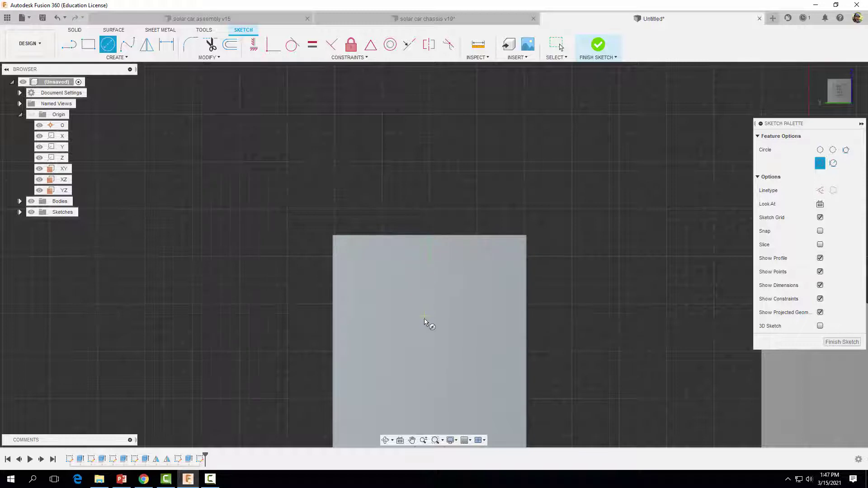
{"action": "left_click", "coordinate": [430, 337]}
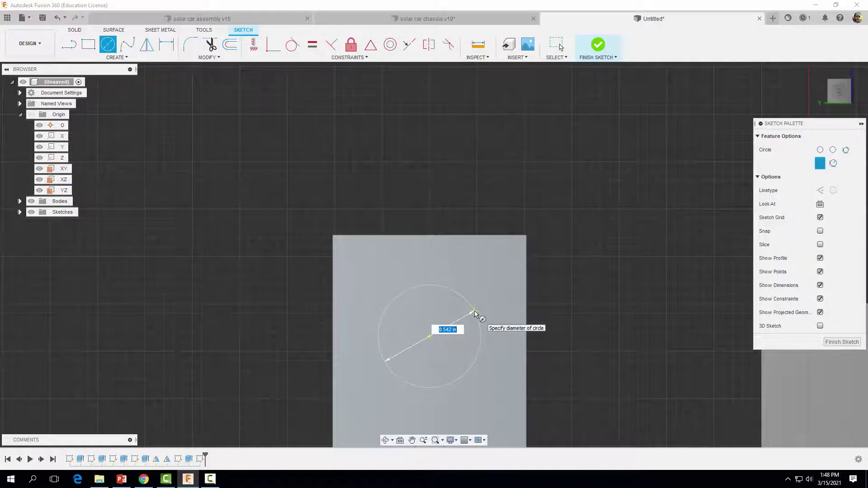
{"action": "type", "text": ".5"}
{"action": "key", "text": "Return"}
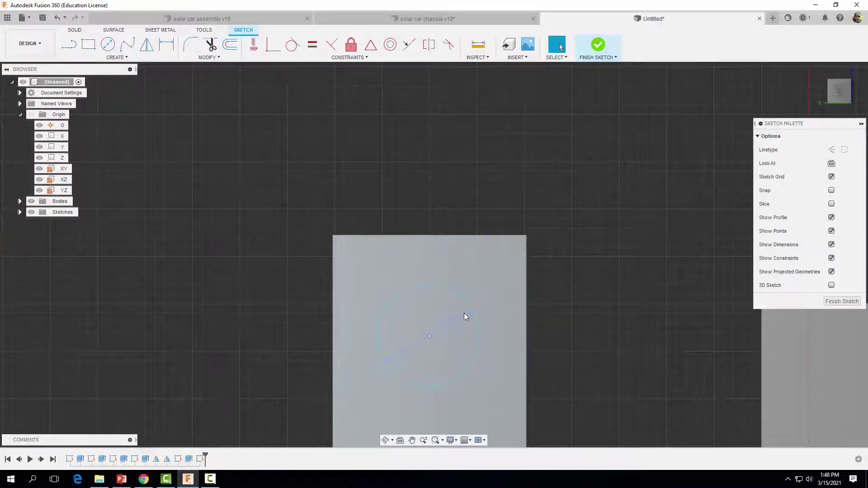
Step: Set the circle's diameter to 0.95 in
{"action": "double_click", "coordinate": [453, 319]}
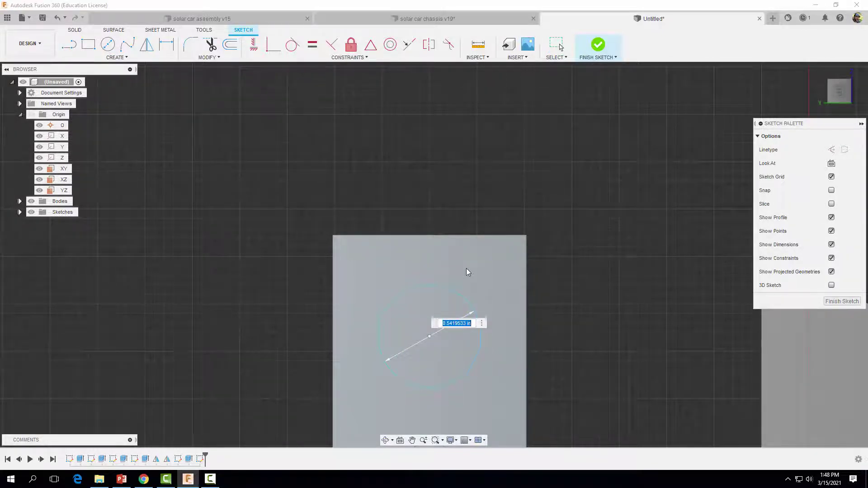
{"action": "type", "text": ".95"}
{"action": "key", "text": "Return"}
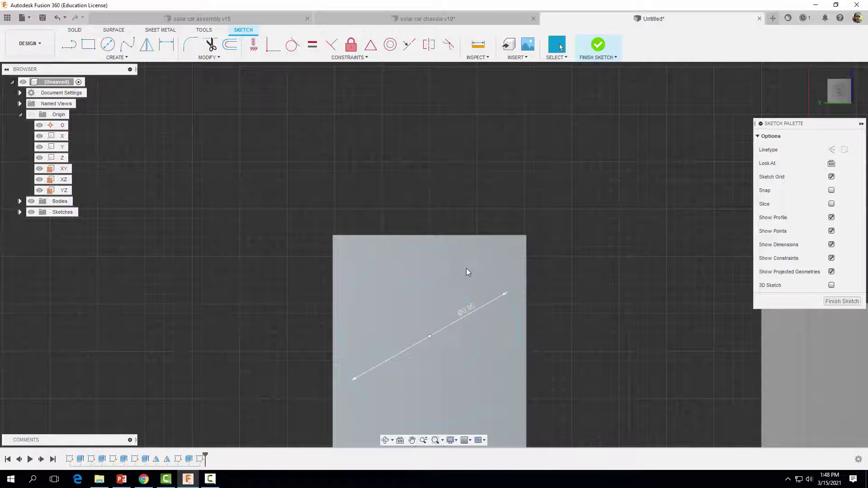
Step: Dimension the circle's center 0.505 in below the block's top edge and finish the sketch
{"action": "key", "text": "d"}
{"action": "left_click", "coordinate": [430, 337]}
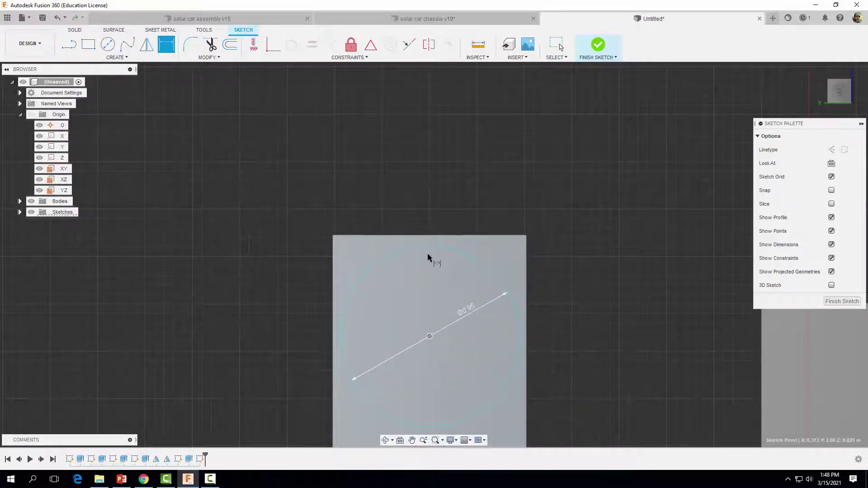
{"action": "left_click", "coordinate": [425, 236]}
{"action": "left_click", "coordinate": [267, 290]}
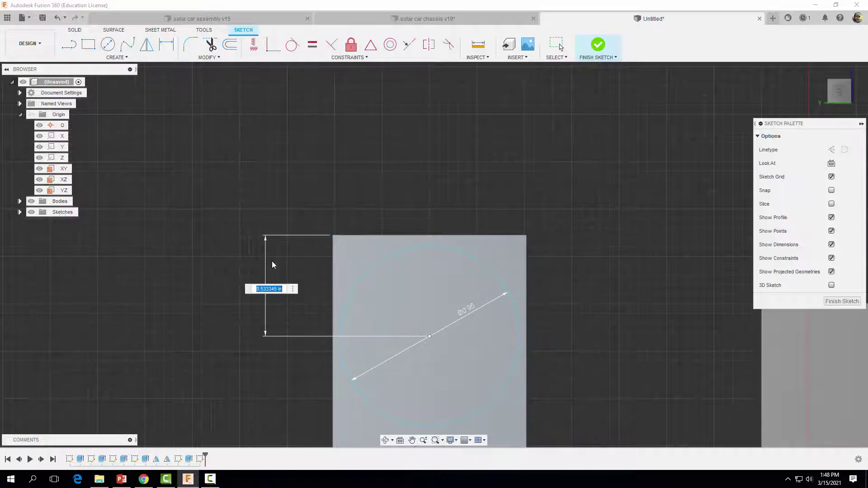
{"action": "type", "text": ".505"}
{"action": "key", "text": "Return"}
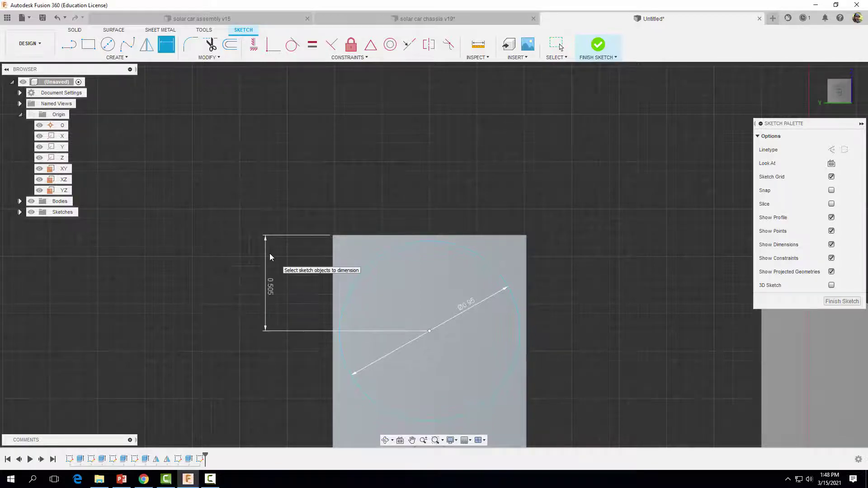
{"action": "left_click", "coordinate": [599, 45]}
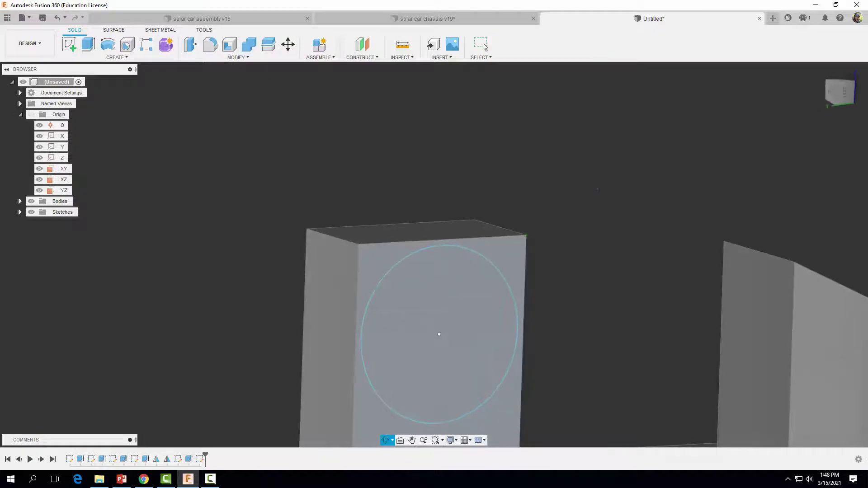
Step: Extrude the circle -0.47 in as a cut to make a round pocket in the corner block
{"action": "middle_click_drag", "start_coordinate": [601, 288], "coordinate": [598, 177]}
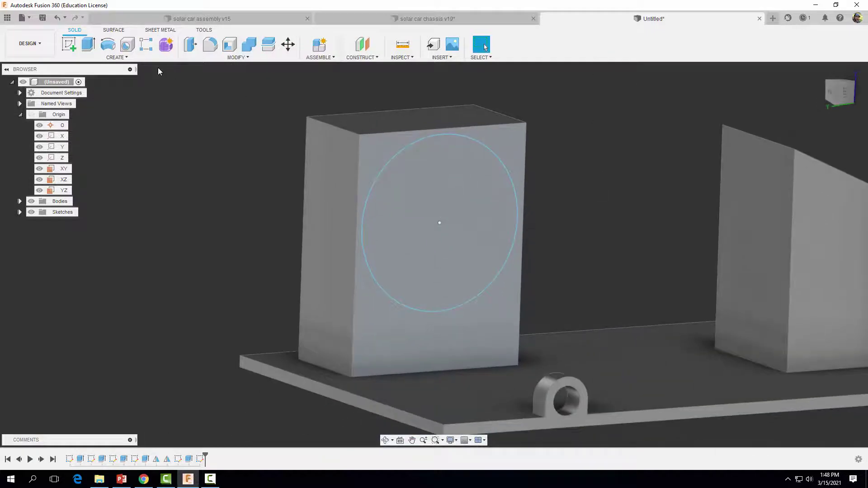
{"action": "left_click", "coordinate": [88, 44]}
{"action": "left_click", "coordinate": [427, 190]}
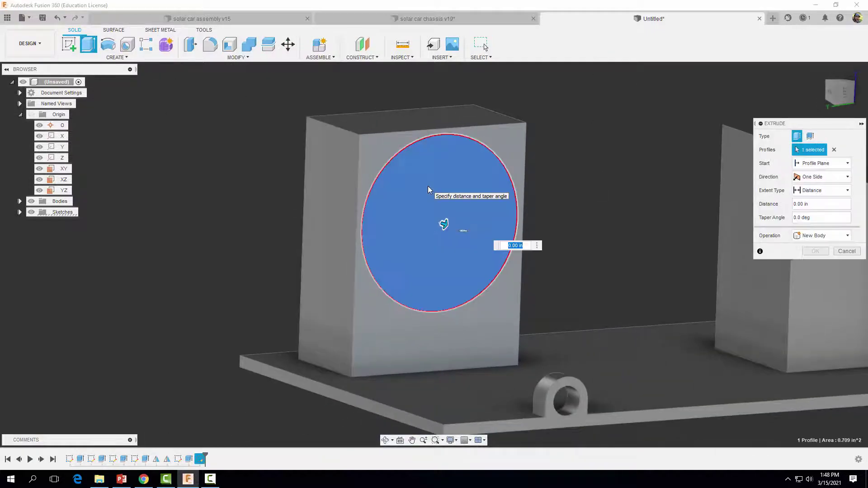
{"action": "key", "text": "BackSpace"}
{"action": "type", "text": "-.47"}
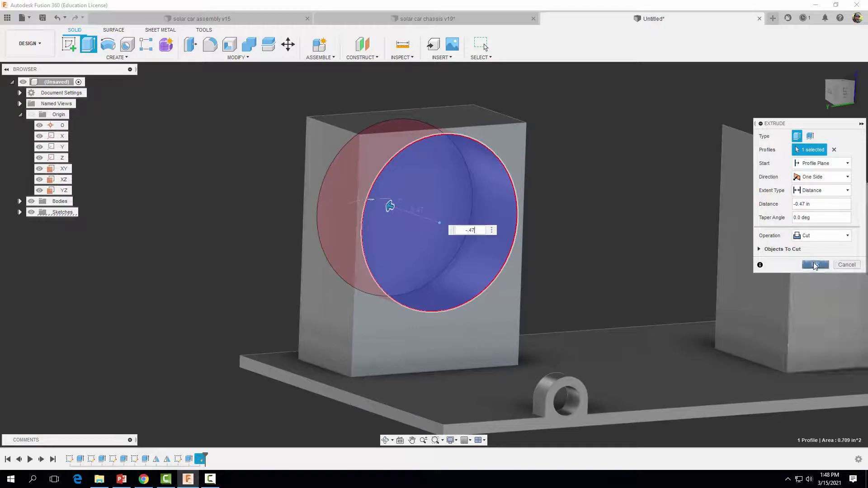
{"action": "left_click", "coordinate": [815, 265]}
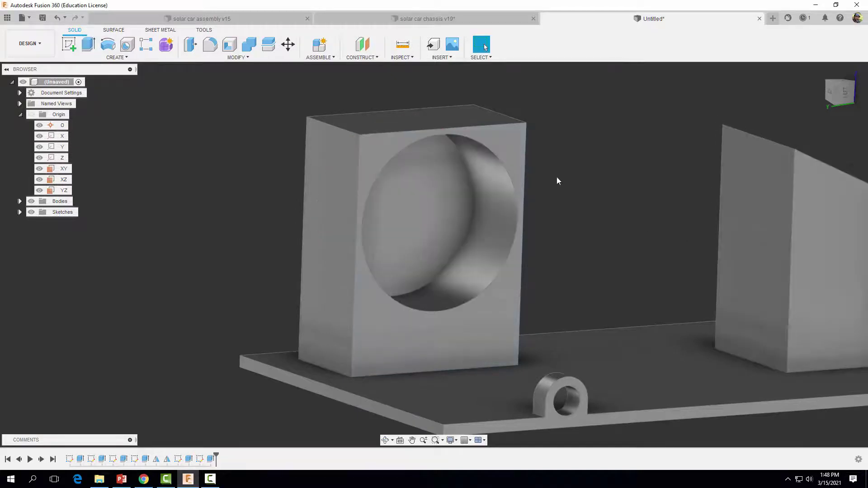
Step: Fillet the two short top edges of the corner block with a 0.50 in radius
{"action": "left_click", "coordinate": [209, 45]}
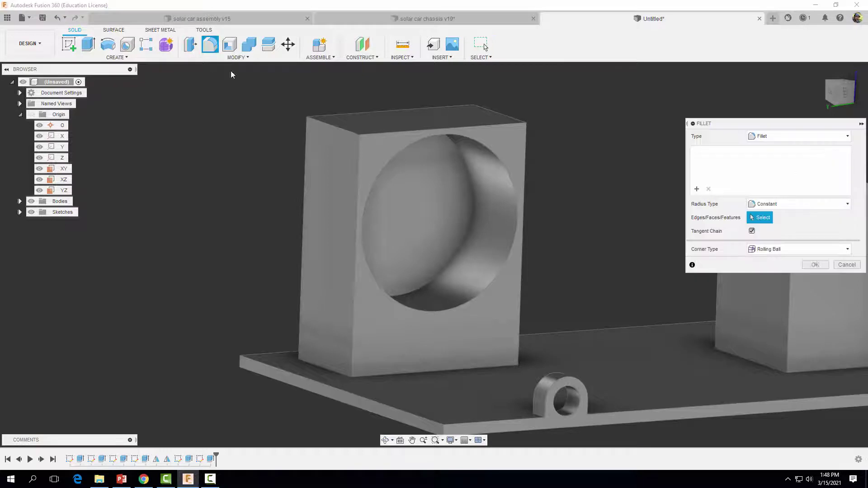
{"action": "left_click", "coordinate": [327, 127]}
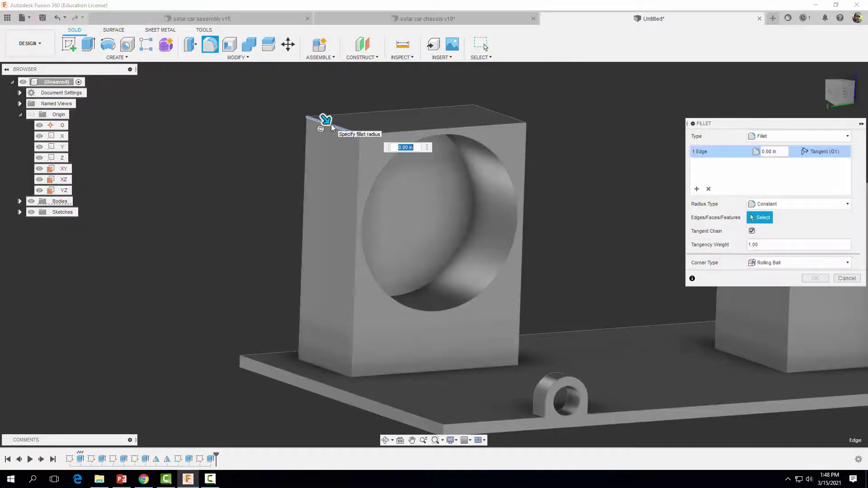
{"action": "left_click", "coordinate": [499, 111]}
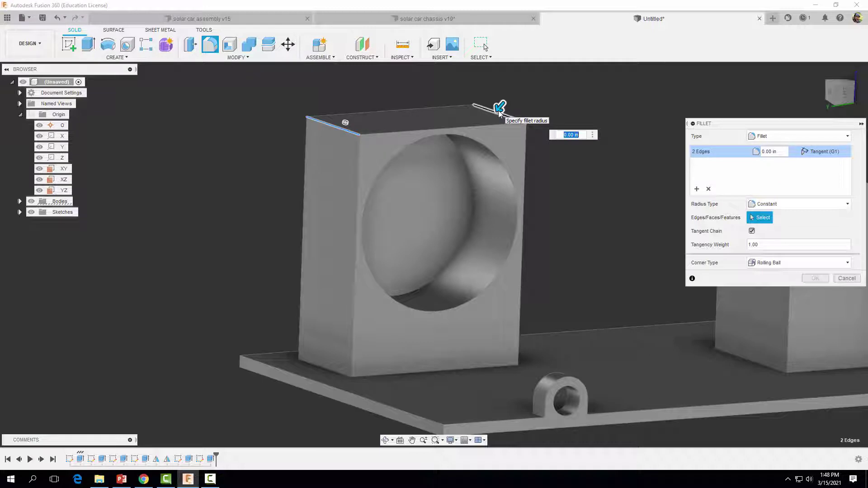
{"action": "type", "text": ".50"}
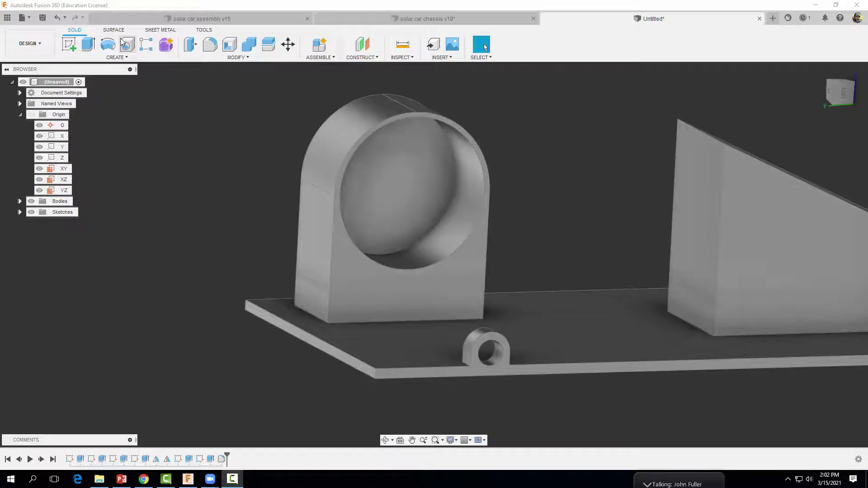
Step: Create a sketch on the round pocket's floor and project the pocket's circular edge into it
{"action": "left_click", "coordinate": [70, 46]}
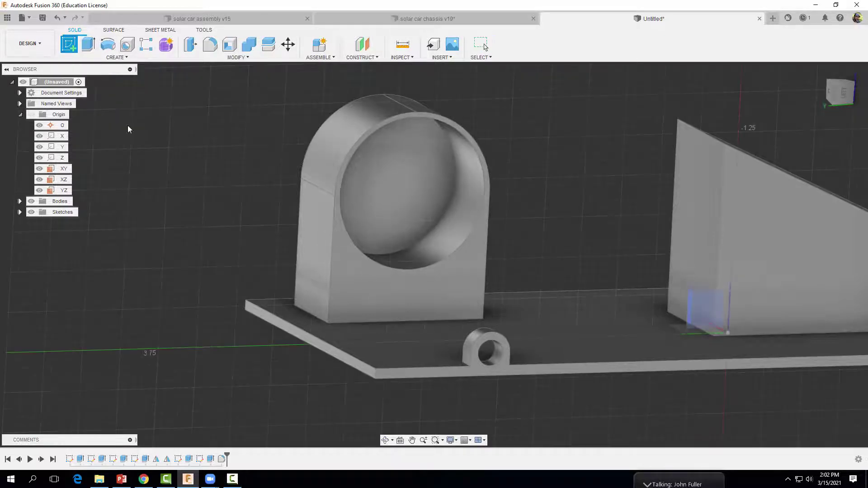
{"action": "left_click", "coordinate": [398, 182]}
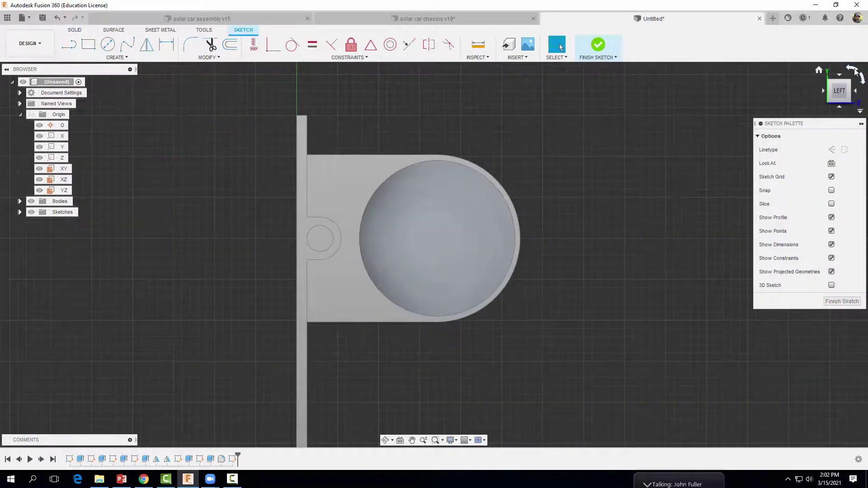
{"action": "left_click", "coordinate": [859, 76]}
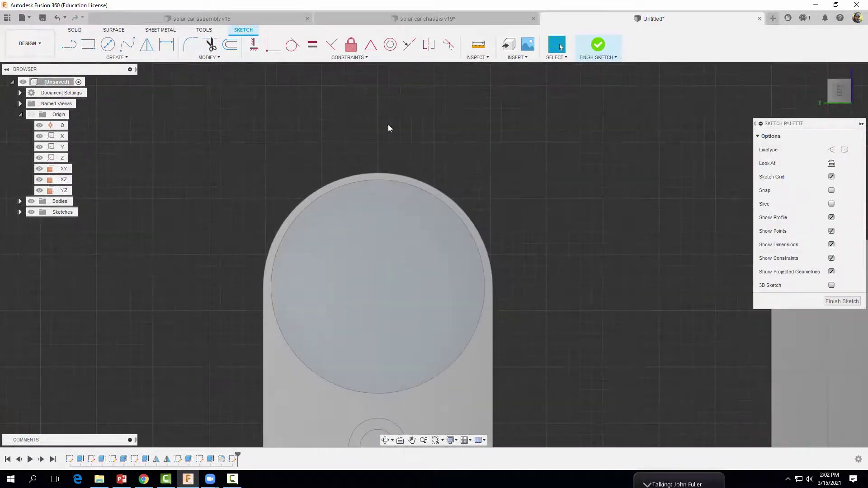
{"action": "left_click", "coordinate": [107, 44]}
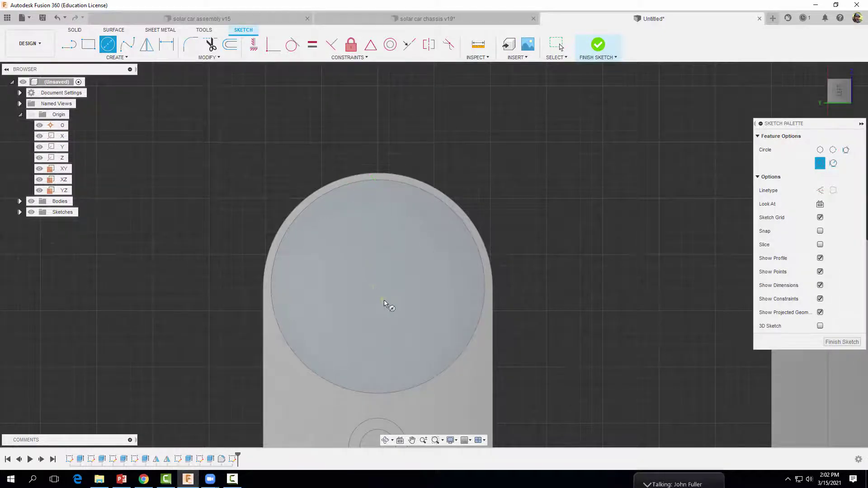
{"action": "left_click", "coordinate": [116, 57]}
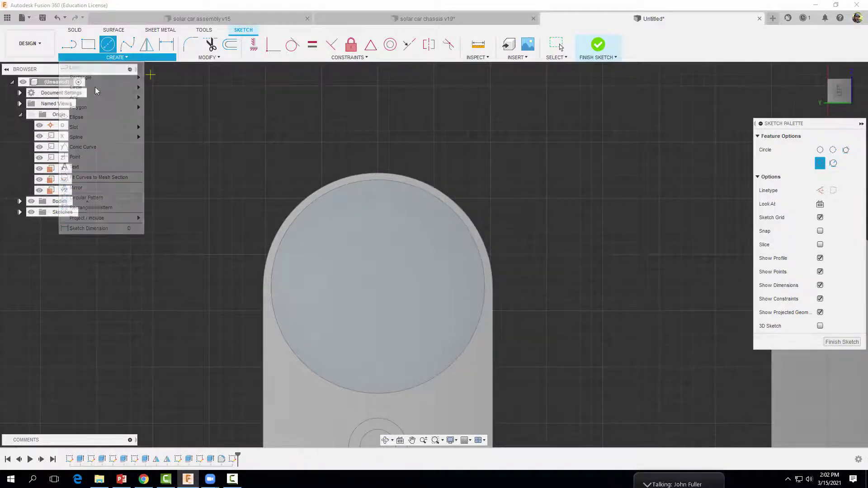
{"action": "mouse_move", "coordinate": [93, 219]}
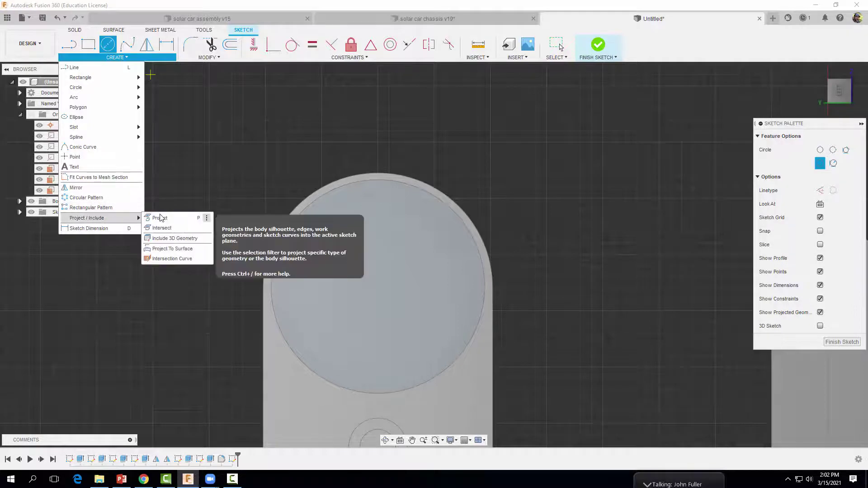
{"action": "left_click", "coordinate": [161, 218]}
{"action": "left_click", "coordinate": [330, 191]}
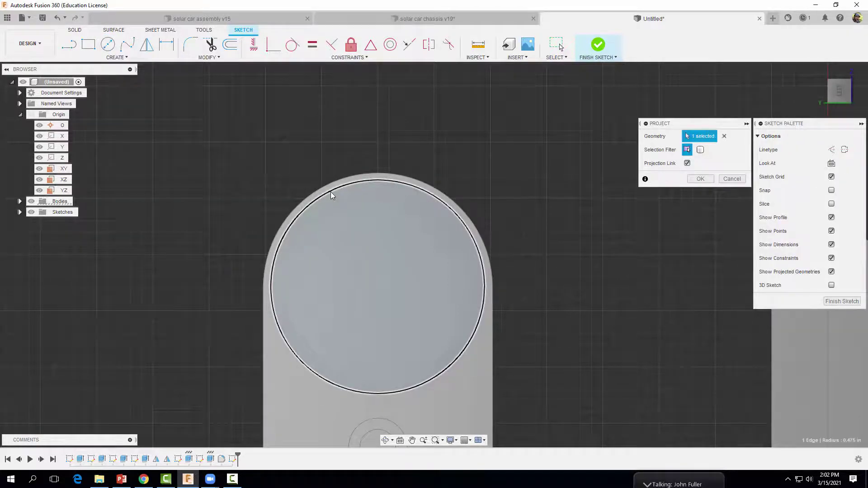
{"action": "left_click", "coordinate": [699, 179]}
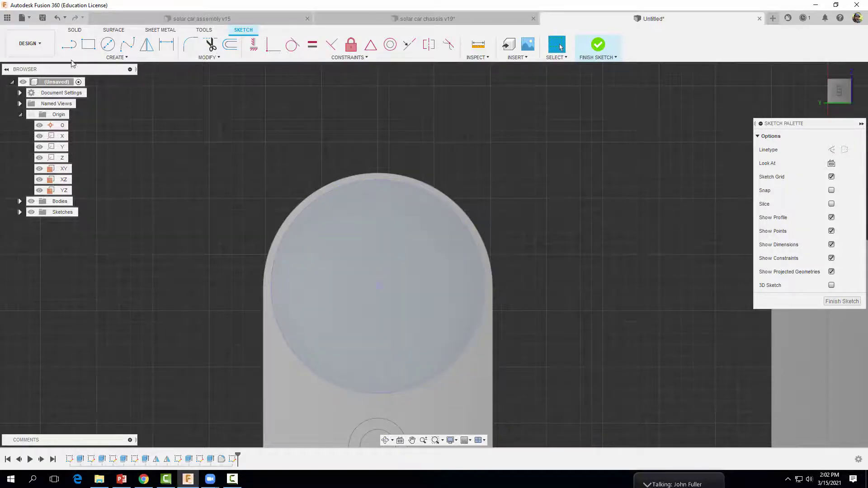
Step: Sketch a circle about 0.35 in in diameter at the center of the round pocket's floor
{"action": "left_click", "coordinate": [108, 45]}
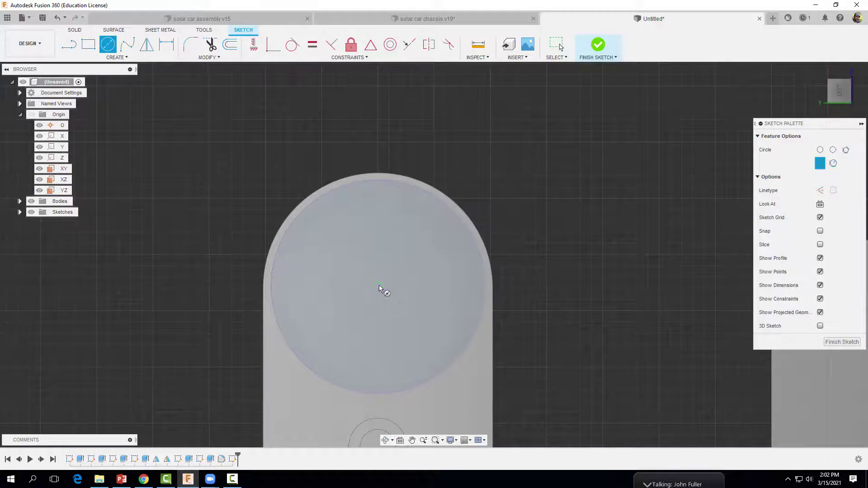
{"action": "left_click", "coordinate": [379, 287]}
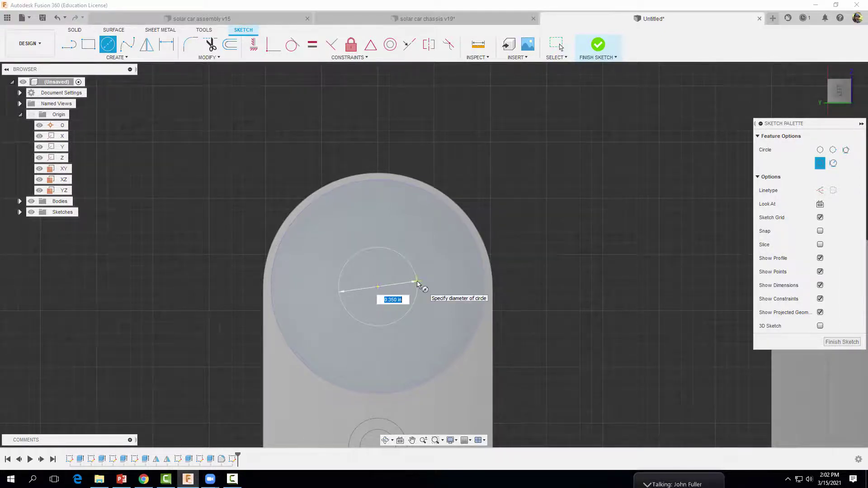
{"action": "key", "text": "BackSpace"}
{"action": "key", "text": "Return"}
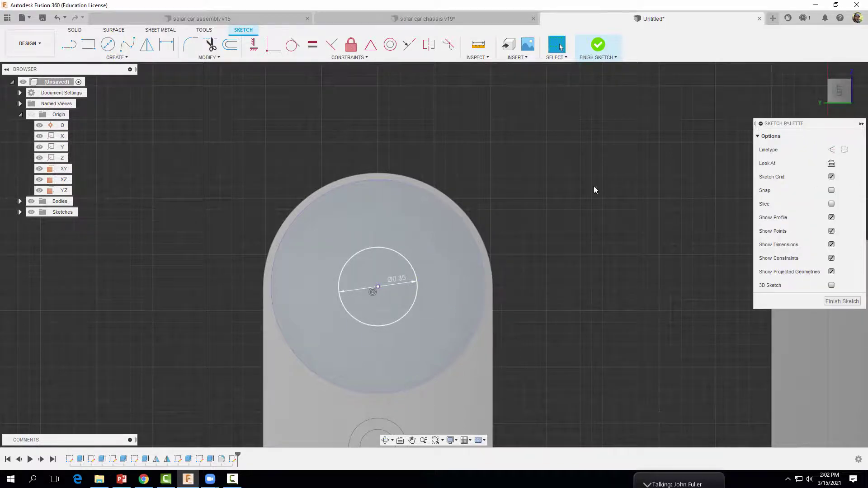
Step: Set the pocket-floor circle's diameter to 0.26 in and finish the sketch
{"action": "double_click", "coordinate": [403, 277]}
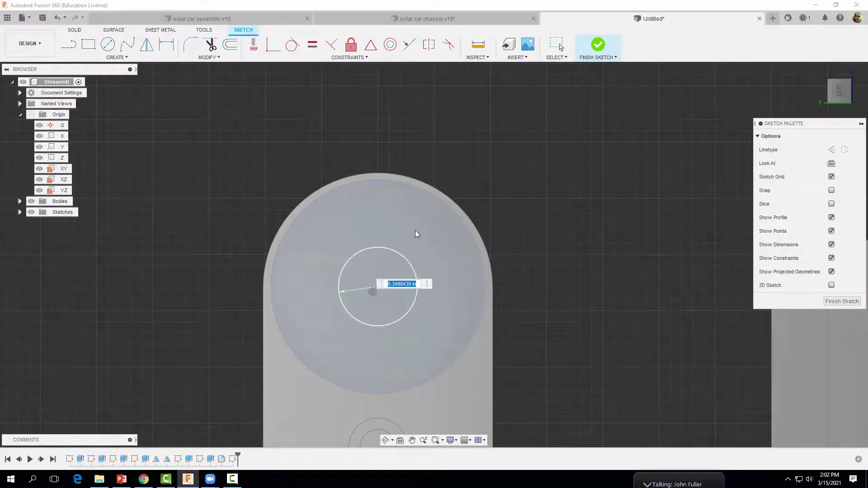
{"action": "type", "text": ".26"}
{"action": "key", "text": "Return"}
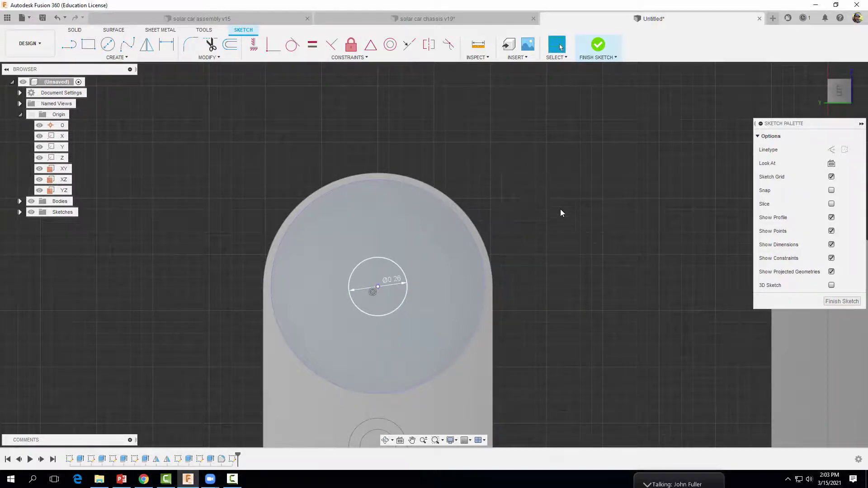
{"action": "middle_click_drag", "start_coordinate": [564, 212], "coordinate": [583, 209], "text": "shift"}
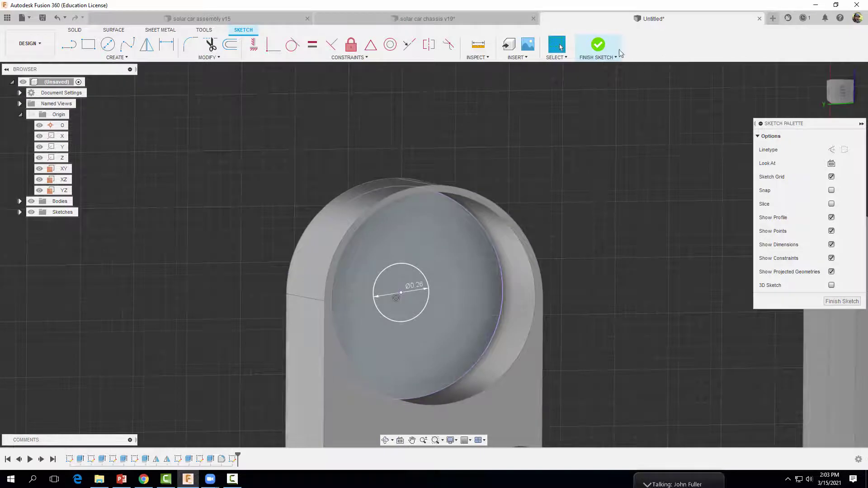
{"action": "left_click", "coordinate": [597, 47]}
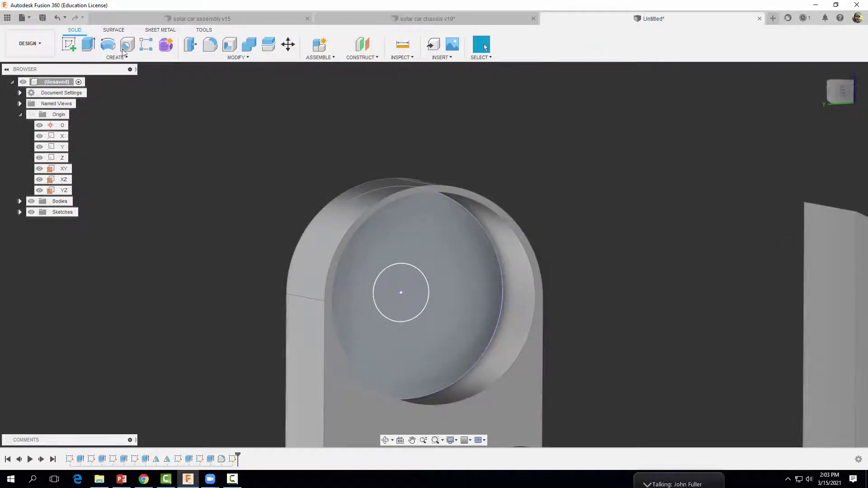
Step: Extrude the 0.26 in circle as a cut through the pocket's floor to make a center hole
{"action": "left_click", "coordinate": [88, 44]}
{"action": "left_click", "coordinate": [393, 280]}
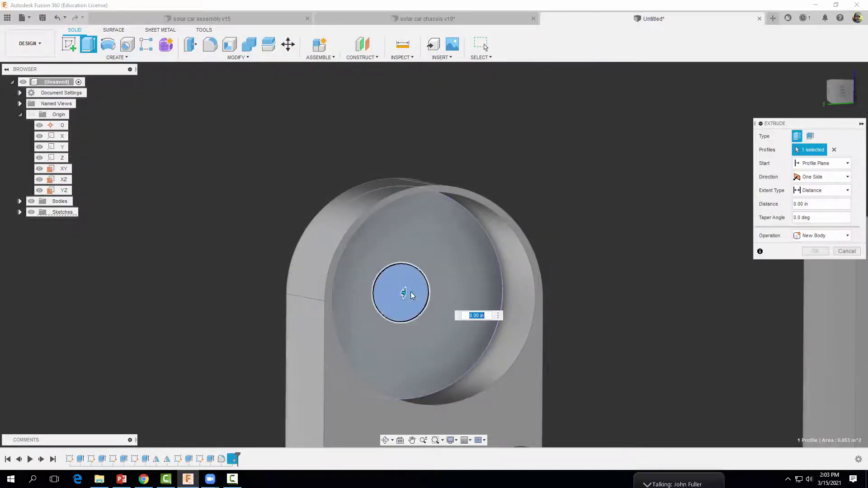
{"action": "left_click_drag", "start_coordinate": [401, 293], "coordinate": [388, 291]}
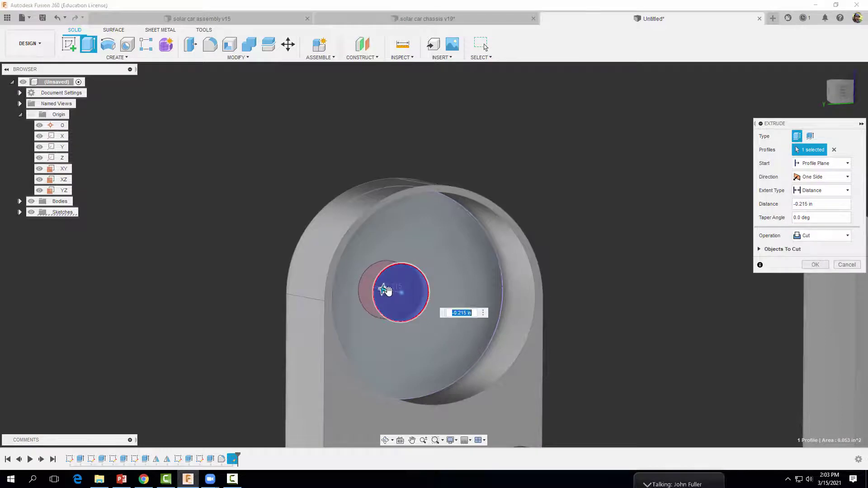
{"action": "mouse_move", "coordinate": [521, 178]}
{"action": "middle_mouse_down", "text": "shift"}
{"action": "mouse_move", "coordinate": [276, 232]}
{"action": "mouse_move", "coordinate": [526, 171]}
{"action": "middle_mouse_up", "text": "shift"}
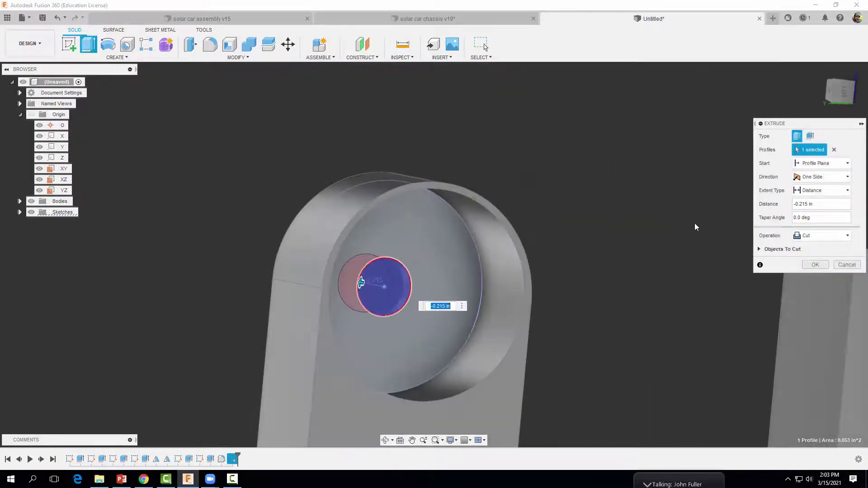
{"action": "left_click", "coordinate": [805, 204]}
{"action": "key", "text": "BackSpace"}
{"action": "left_click", "coordinate": [815, 265]}
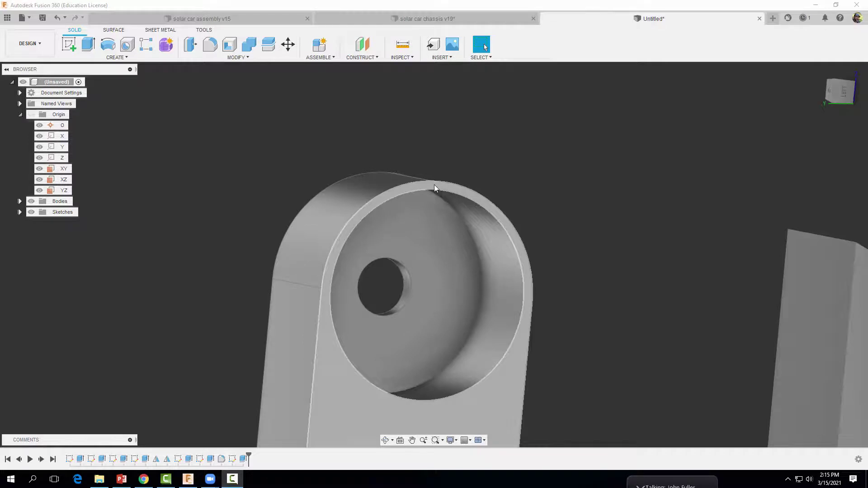
Step: Create a sketch on the corner block's pocketed front face, with the view turned so the rounded end is up
{"action": "left_click", "coordinate": [69, 44]}
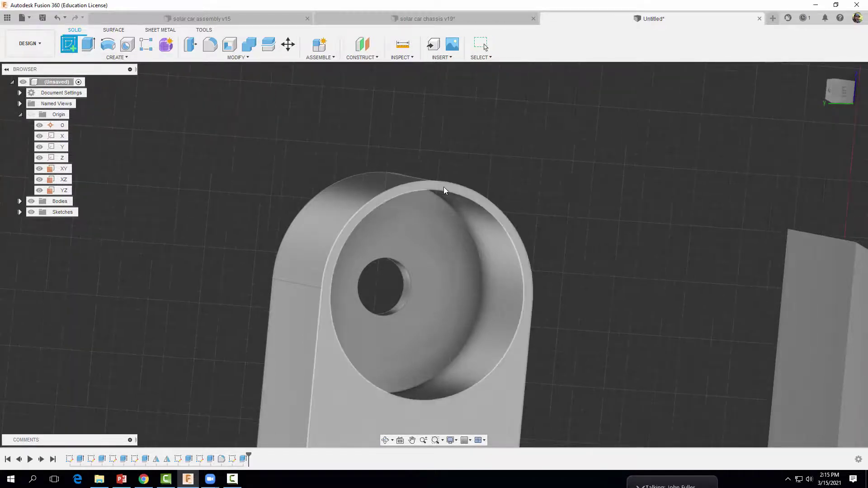
{"action": "left_click", "coordinate": [443, 187]}
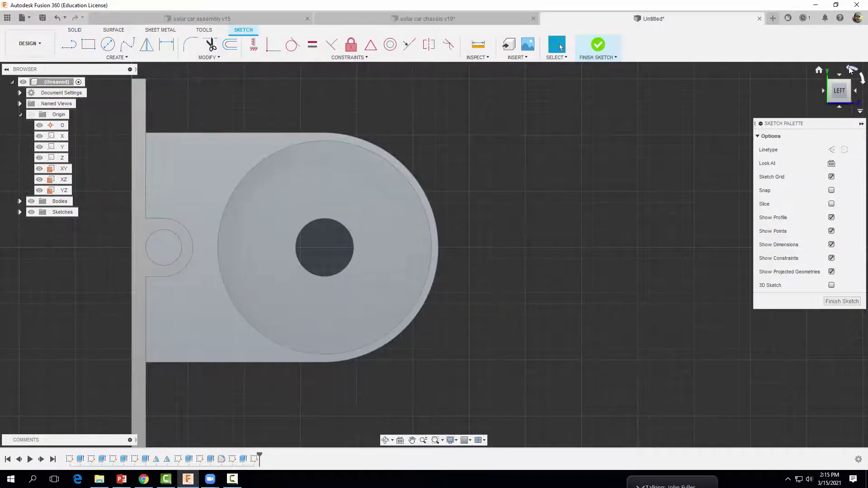
{"action": "left_click", "coordinate": [852, 69]}
{"action": "scroll", "coordinate": [545, 271], "scroll_direction": "up", "scroll_amount": 5}
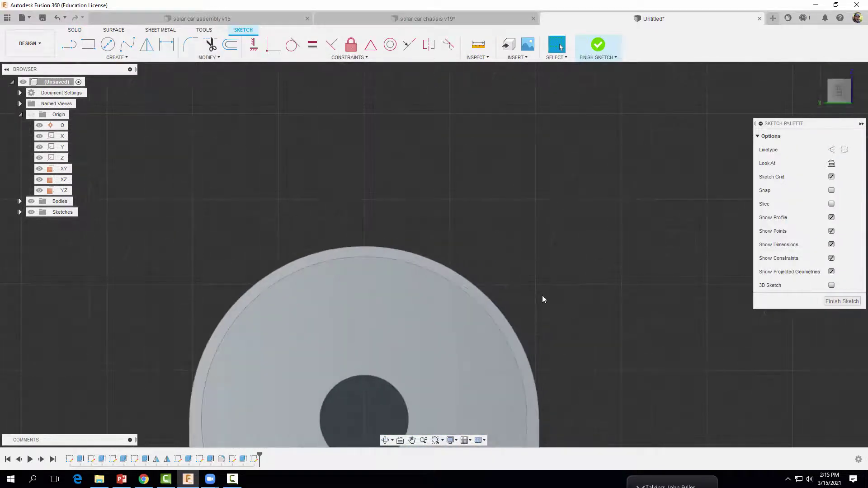
{"action": "mouse_move", "coordinate": [507, 238]}
{"action": "middle_mouse_down"}
{"action": "mouse_move", "coordinate": [562, 171]}
{"action": "mouse_move", "coordinate": [628, 132]}
{"action": "middle_mouse_up"}
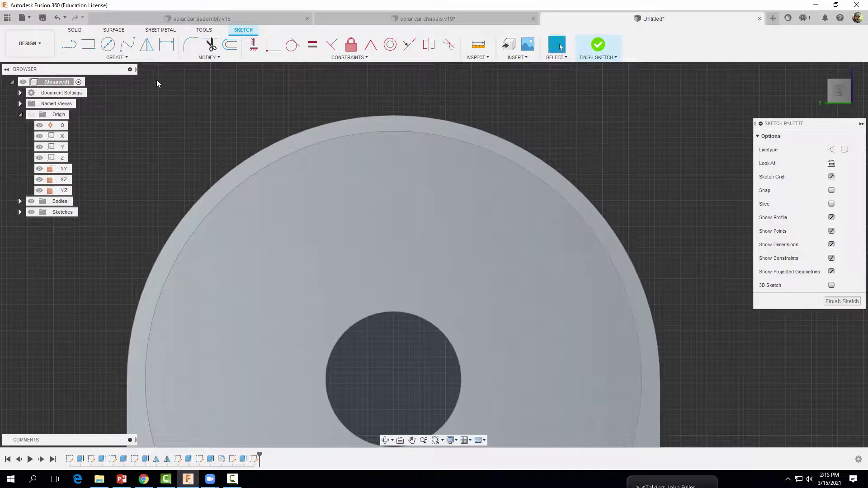
Step: Draw a center rectangle 0.25 in high and about 0.195 in wide, centered on the highest point of the block's rounded edge
{"action": "left_click", "coordinate": [108, 58]}
{"action": "mouse_move", "coordinate": [109, 84]}
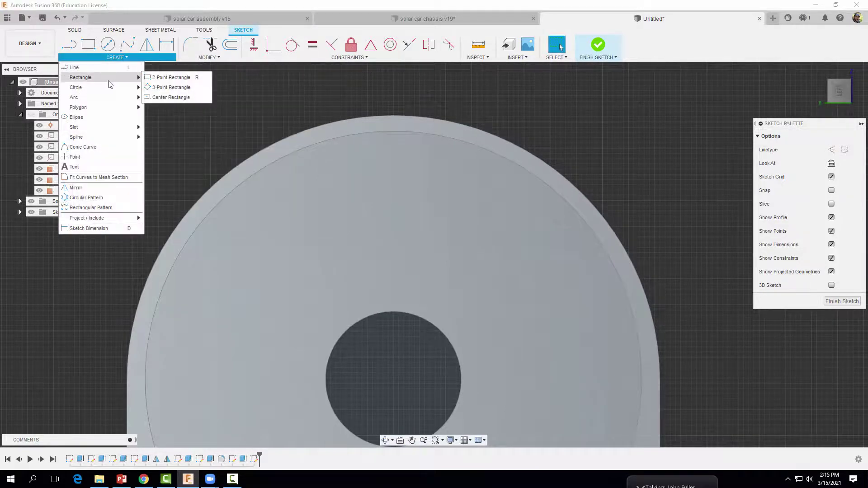
{"action": "left_click", "coordinate": [158, 97]}
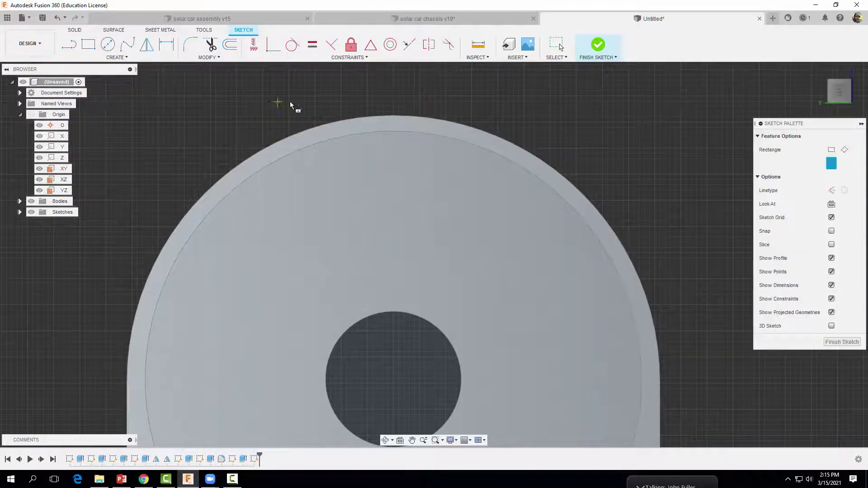
{"action": "left_click", "coordinate": [393, 116]}
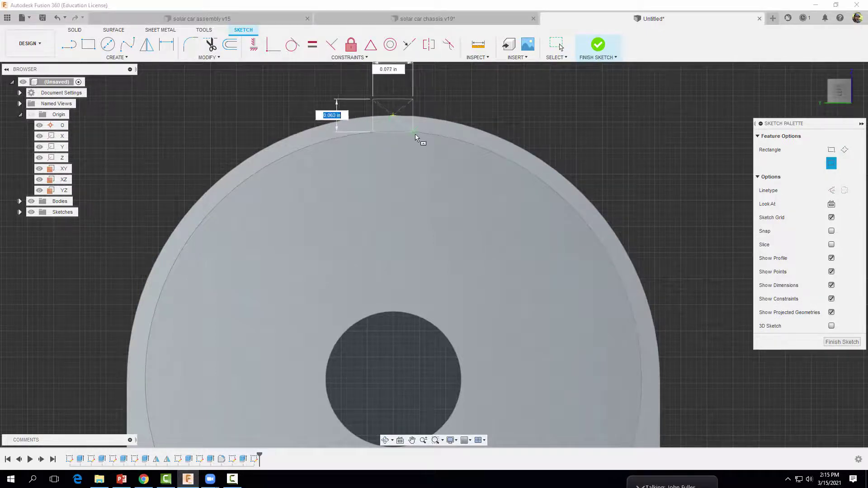
{"action": "scroll", "coordinate": [416, 134], "scroll_direction": "down", "scroll_amount": 2}
{"action": "middle_click_drag", "start_coordinate": [416, 135], "coordinate": [415, 188]}
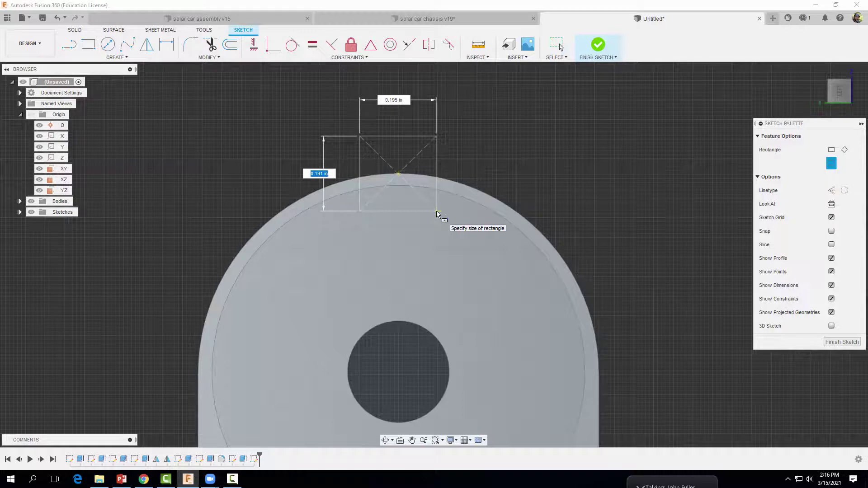
{"action": "type", "text": ".25"}
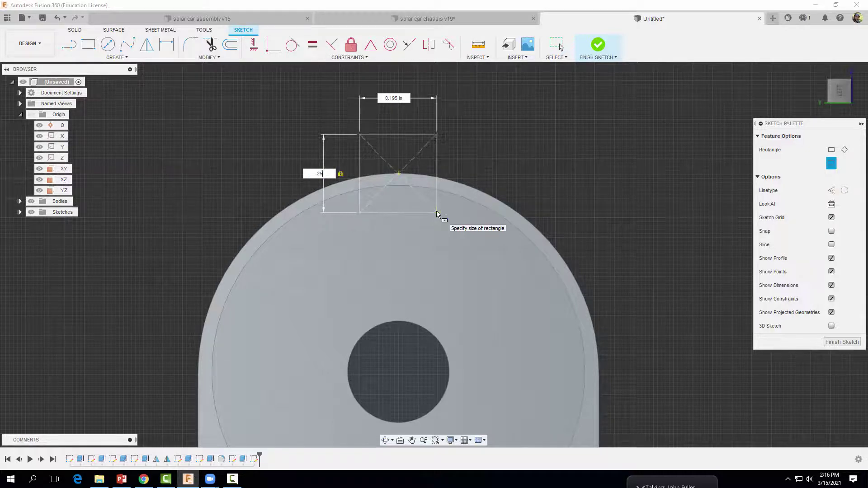
{"action": "key", "text": "Tab"}
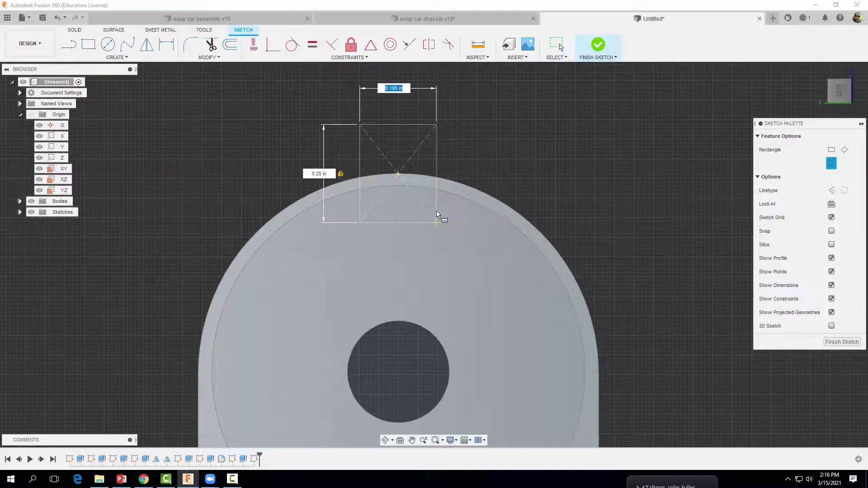
{"action": "key", "text": "BackSpace"}
{"action": "key", "text": "Return"}
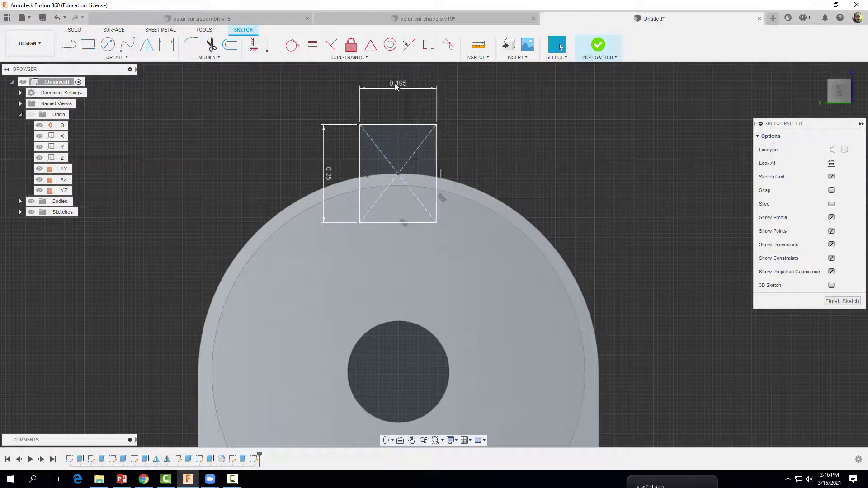
Step: Set the rectangle's width to 0.25 in and finish the sketch
{"action": "double_click", "coordinate": [395, 85]}
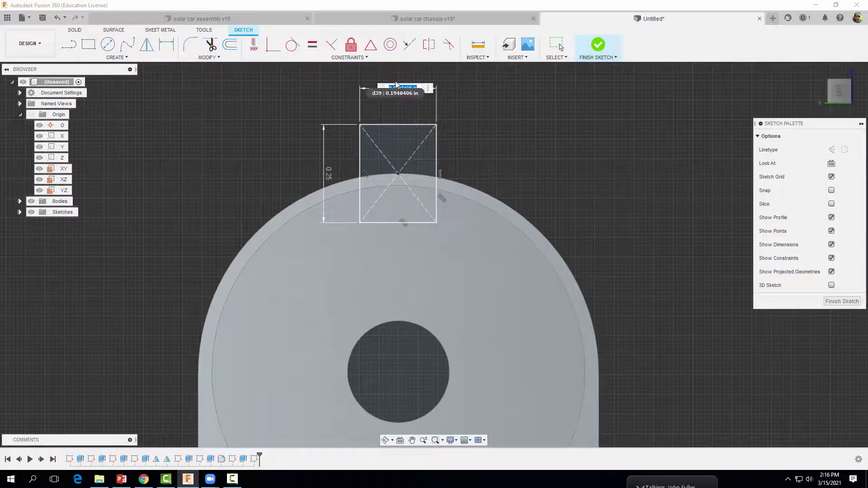
{"action": "type", "text": ".2"}
{"action": "key", "text": "Return"}
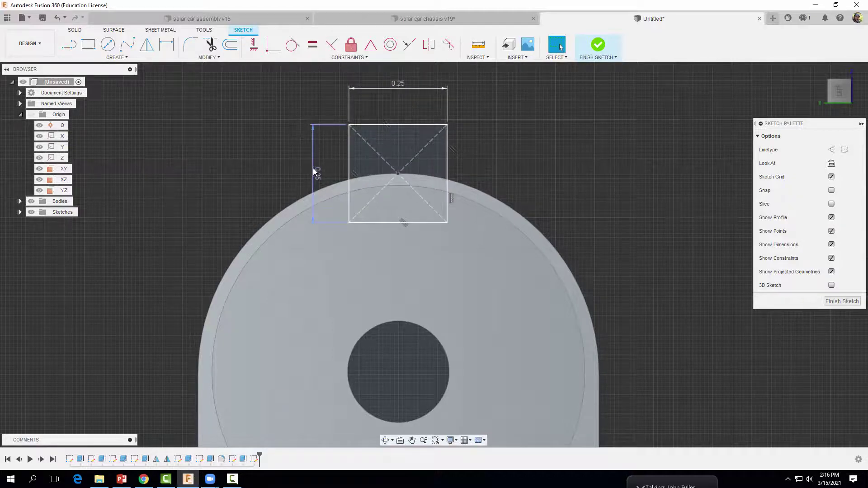
{"action": "left_click", "coordinate": [598, 44]}
Step: Extrude all three profiles of the square -0.47 in as a cut to notch the top of the corner block
{"action": "middle_click_drag", "start_coordinate": [541, 136], "coordinate": [416, 169], "text": "shift"}
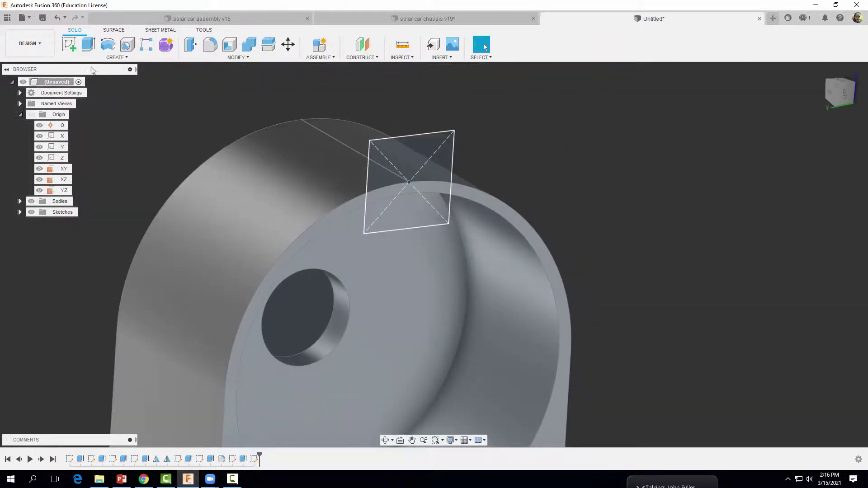
{"action": "left_click", "coordinate": [85, 48]}
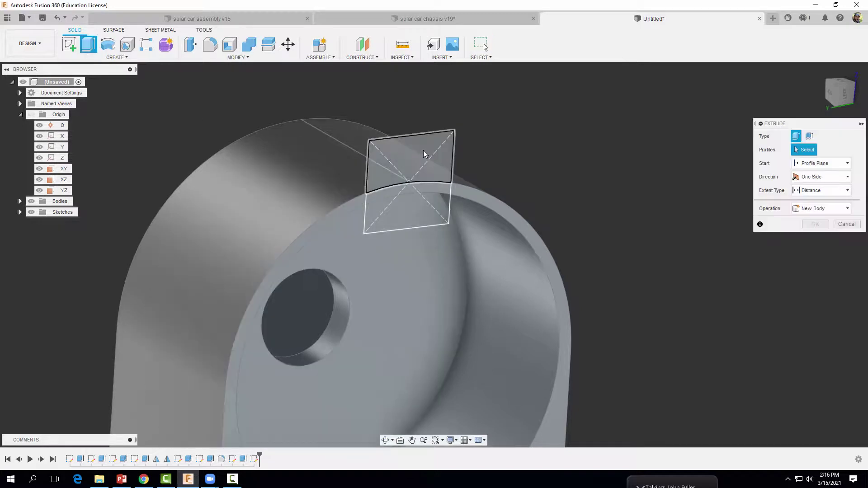
{"action": "left_click", "coordinate": [413, 162]}
{"action": "left_click", "coordinate": [411, 201]}
{"action": "left_click", "coordinate": [410, 188]}
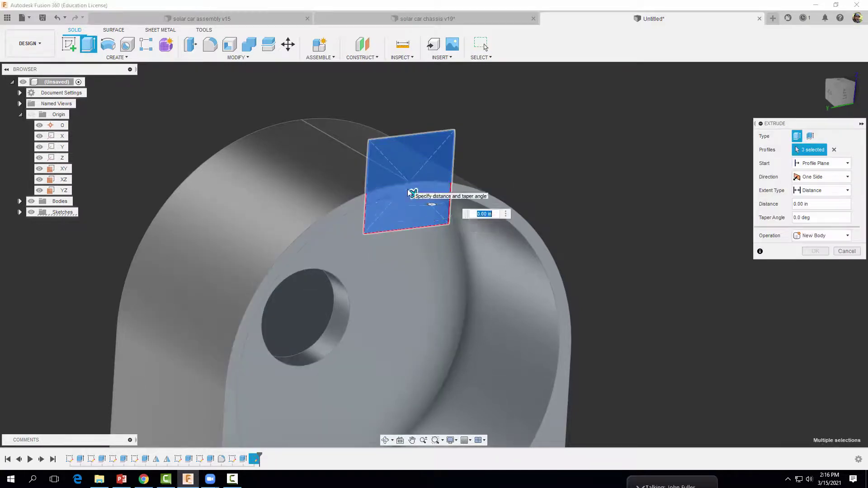
{"action": "left_click_drag", "start_coordinate": [411, 190], "coordinate": [338, 150]}
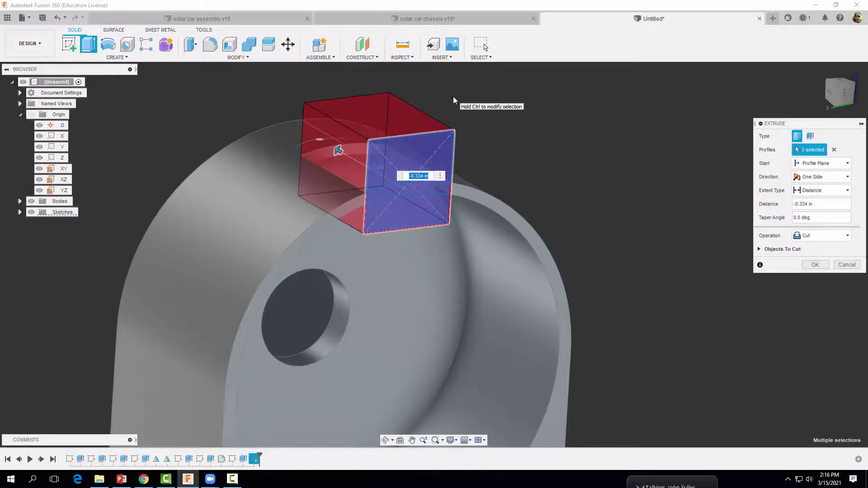
{"action": "type", "text": "1.47"}
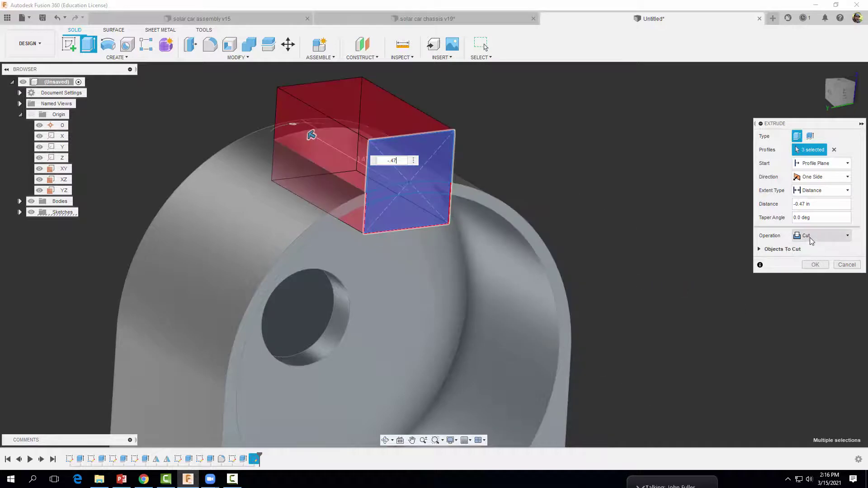
{"action": "left_click", "coordinate": [813, 266]}
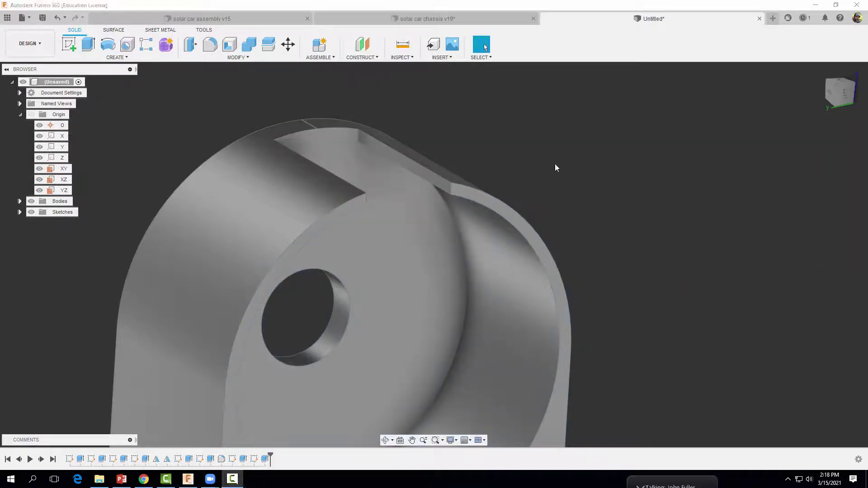
Step: Create a sketch on the base plate's upper face, in the area beside the corner block
{"action": "scroll", "coordinate": [556, 167], "scroll_direction": "down", "scroll_amount": 5}
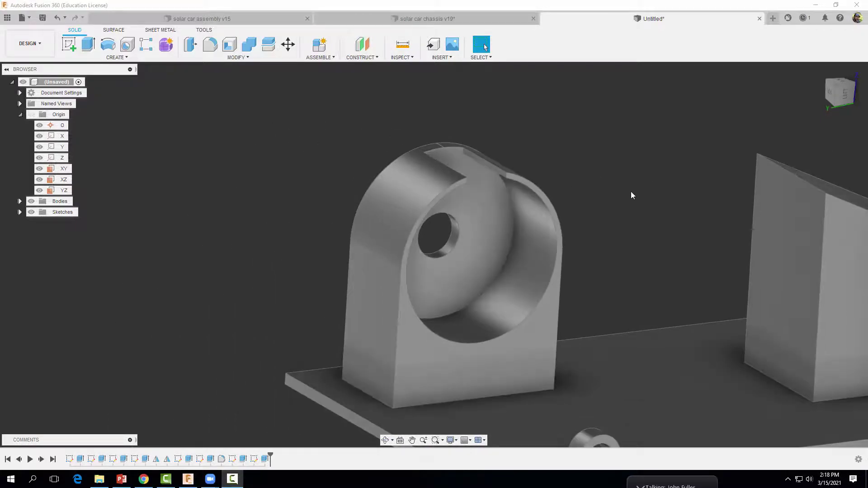
{"action": "middle_click_drag", "start_coordinate": [631, 192], "coordinate": [560, 269], "text": "shift"}
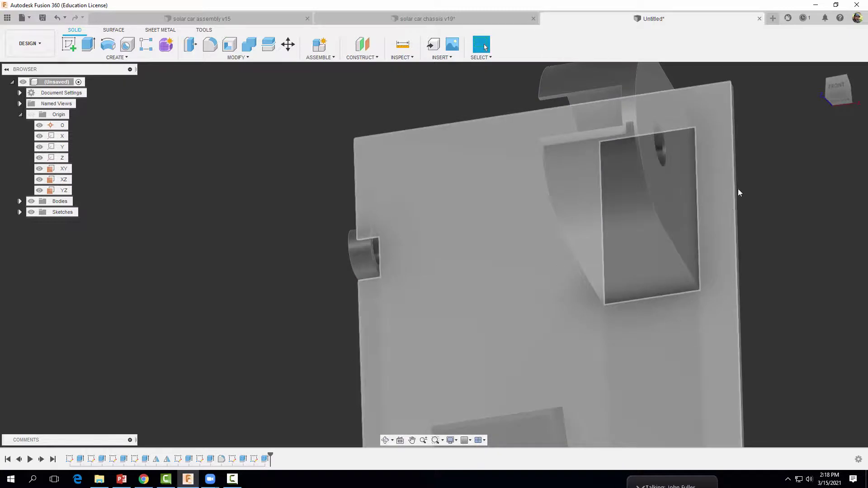
{"action": "left_click", "coordinate": [65, 47]}
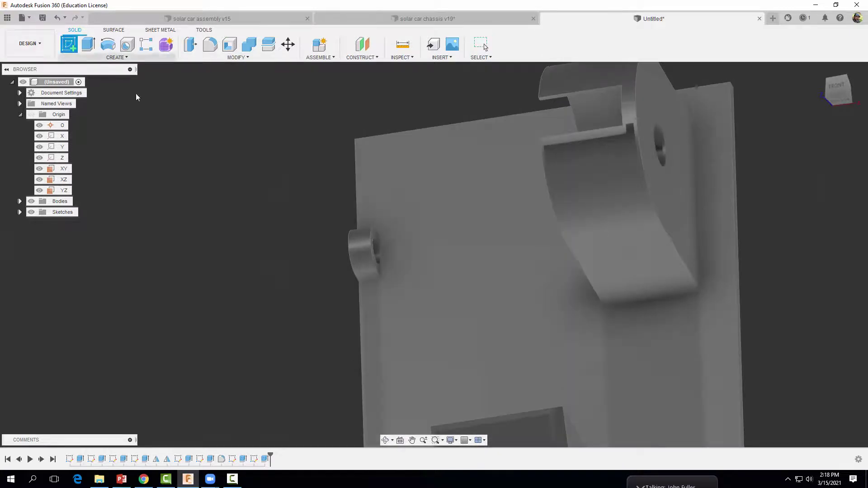
{"action": "left_click", "coordinate": [717, 196]}
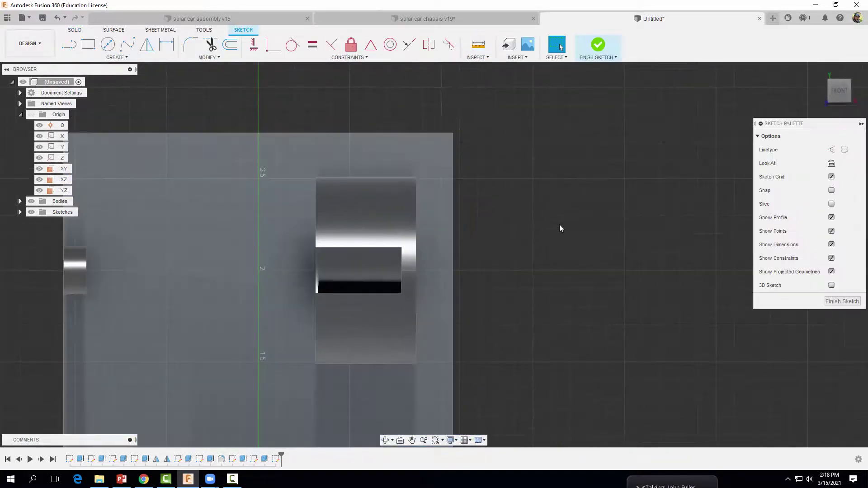
Step: Draw a rectangle about 0.12 in wide and 1.13 in long along the plate's long edge, next to the corner block
{"action": "left_click", "coordinate": [88, 45]}
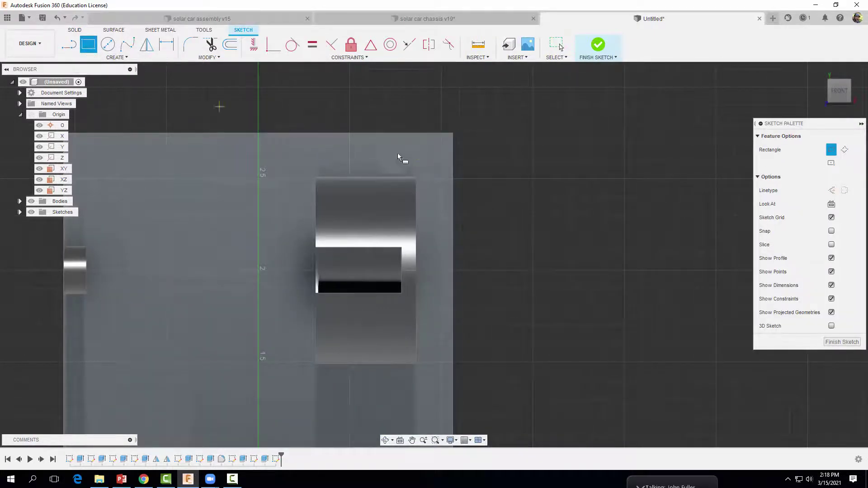
{"action": "left_click", "coordinate": [452, 170]}
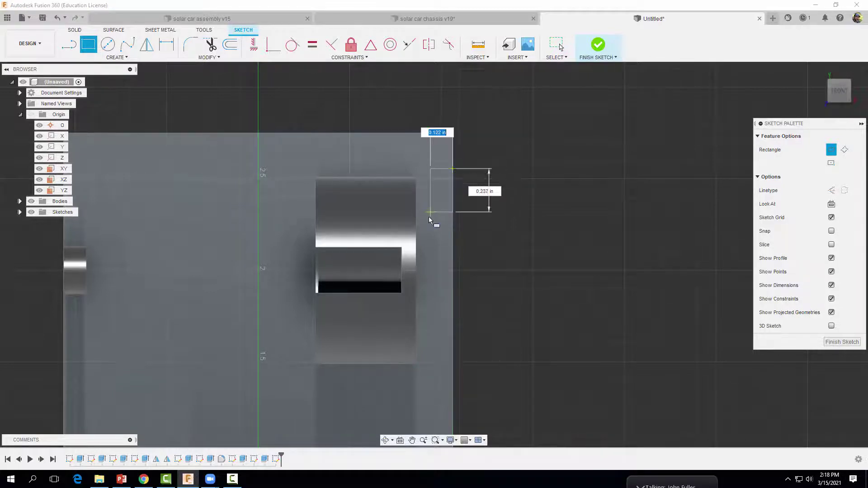
{"action": "left_click", "coordinate": [431, 376]}
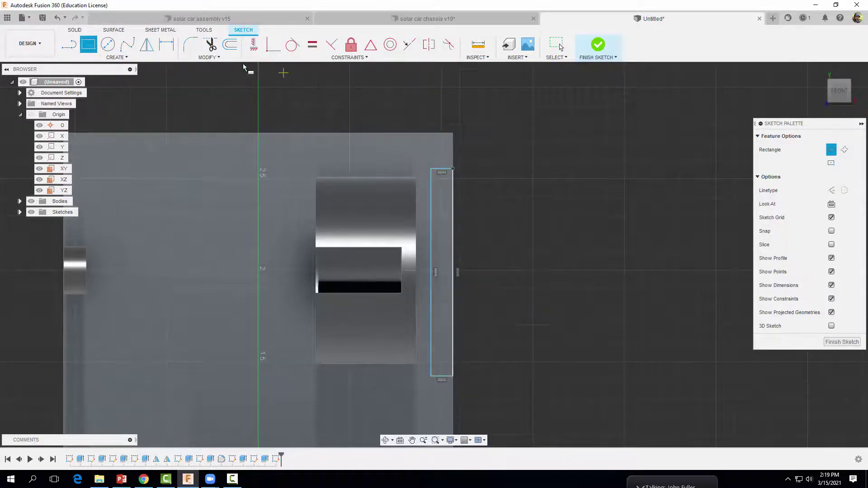
Step: Dimension the gap between the rectangle's inner long side and the corner block's edge to 0.025 in
{"action": "left_click", "coordinate": [166, 45]}
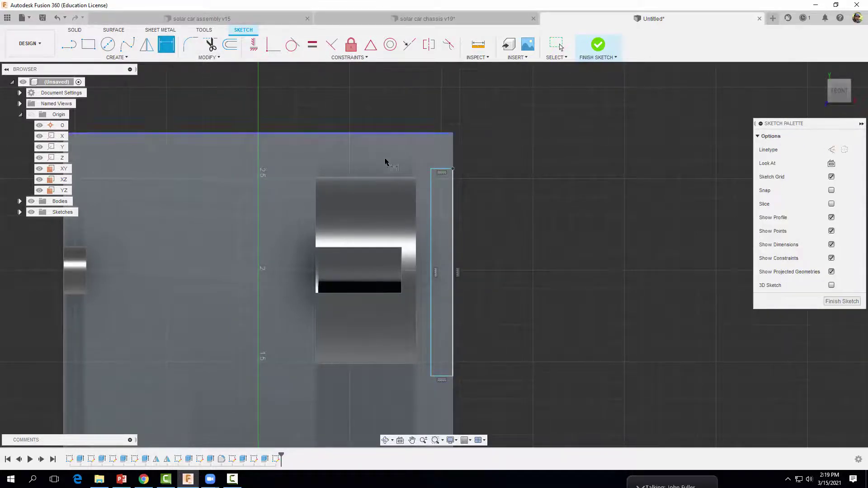
{"action": "left_click", "coordinate": [431, 197]}
{"action": "left_click", "coordinate": [417, 193]}
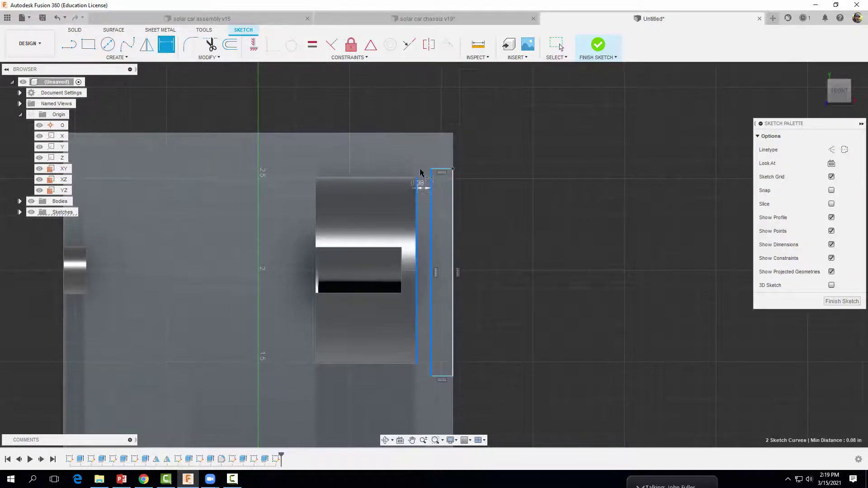
{"action": "left_click", "coordinate": [426, 115]}
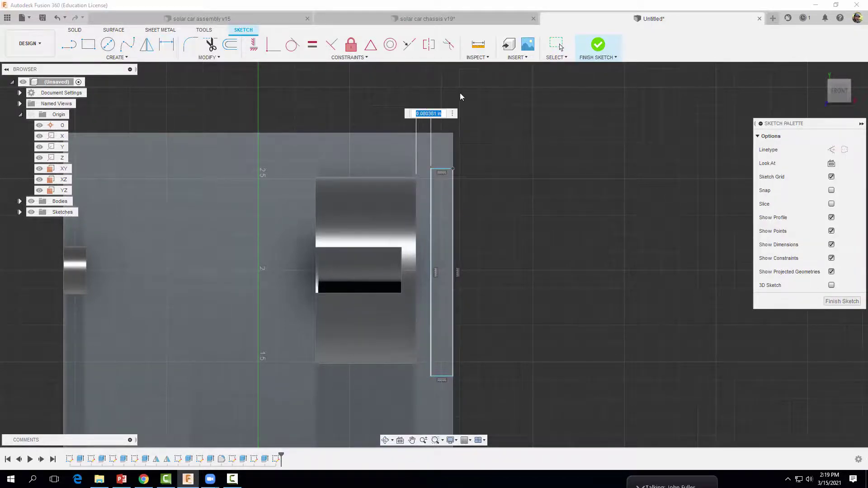
{"action": "type", "text": ".025"}
{"action": "key", "text": "Return"}
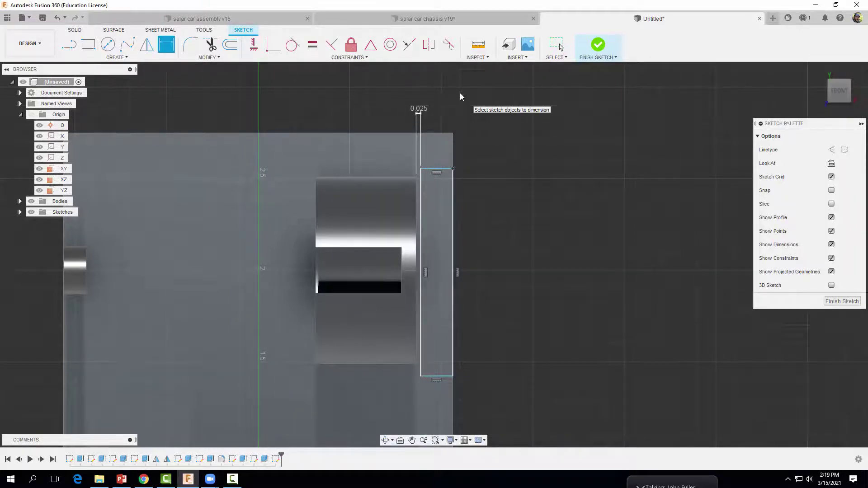
Step: Set the rectangle's length along the plate edge to 1.12 in
{"action": "left_click", "coordinate": [442, 174]}
{"action": "left_click", "coordinate": [441, 376]}
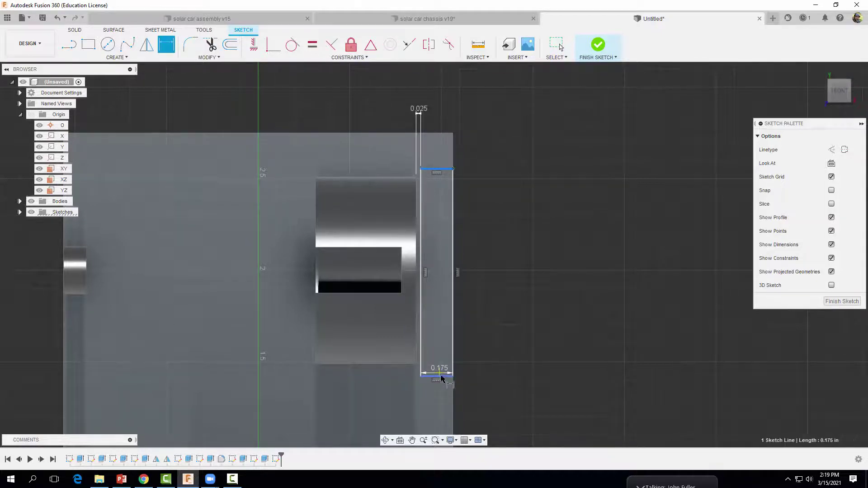
{"action": "left_click", "coordinate": [498, 339]}
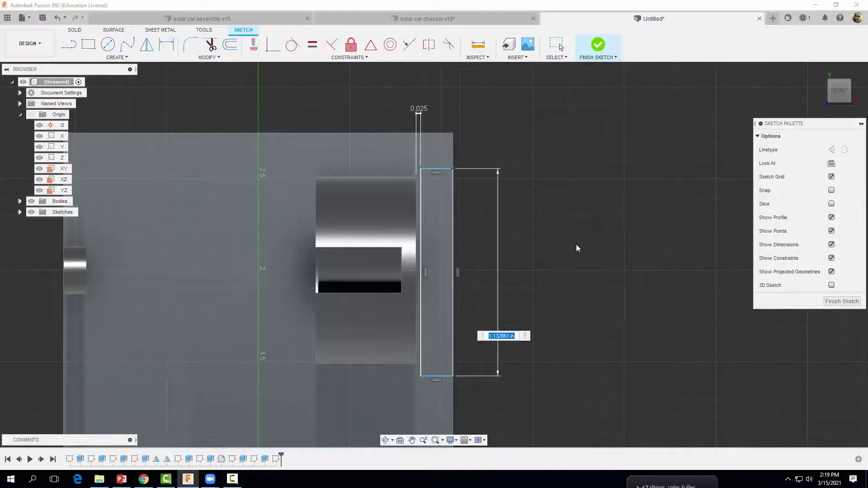
{"action": "type", "text": "1.12"}
{"action": "key", "text": "Return"}
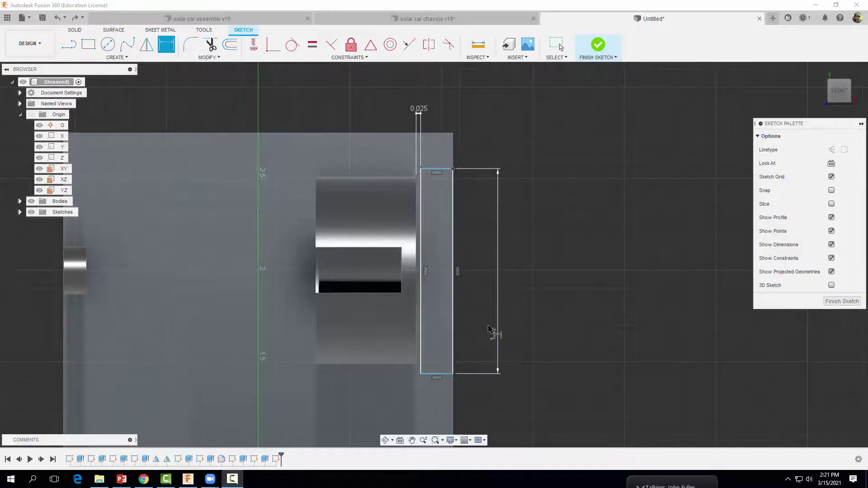
Step: Center the rectangle on the block by setting its short side 1.12/2 in from the block's midpoint edge, and finish the sketch
{"action": "left_click", "coordinate": [409, 271]}
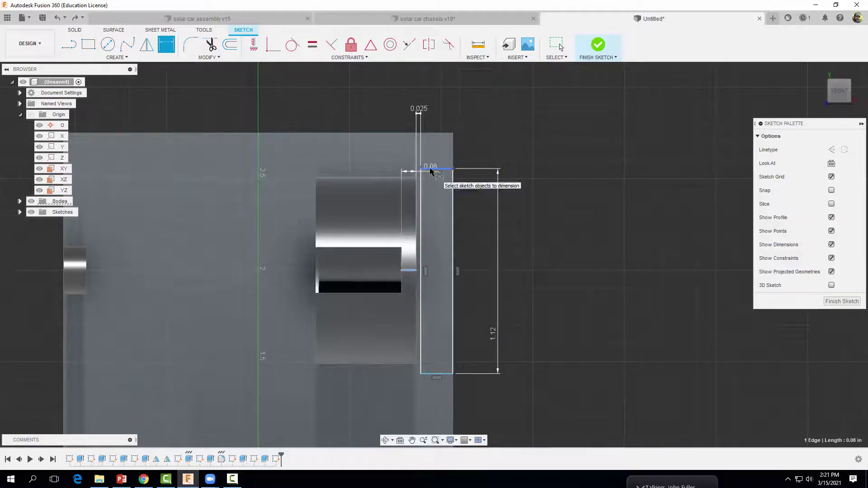
{"action": "left_click", "coordinate": [431, 170]}
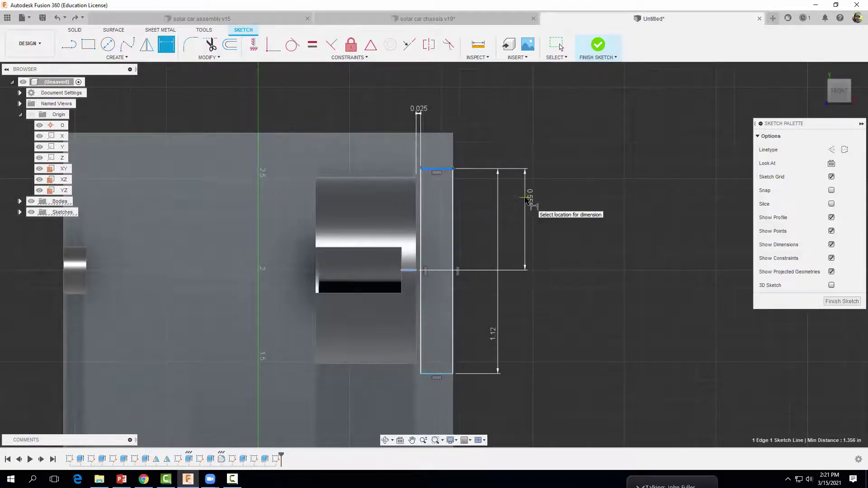
{"action": "left_click", "coordinate": [527, 199]}
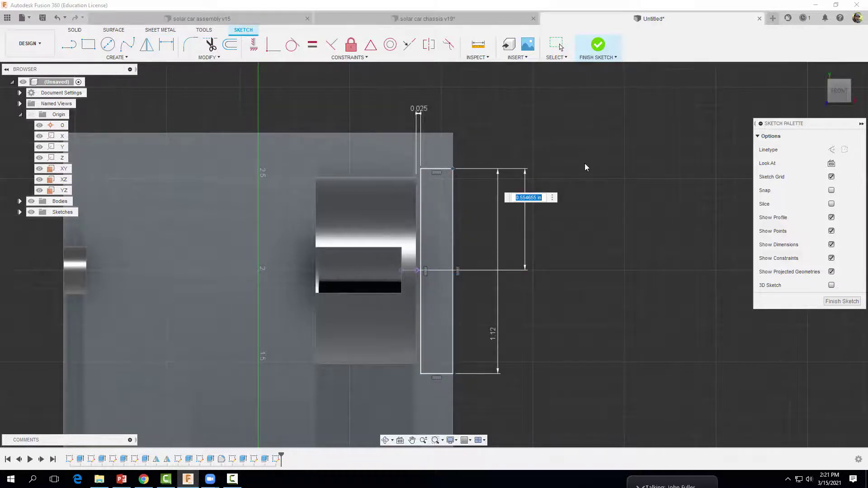
{"action": "type", "text": "1.12/2"}
{"action": "key", "text": "Return"}
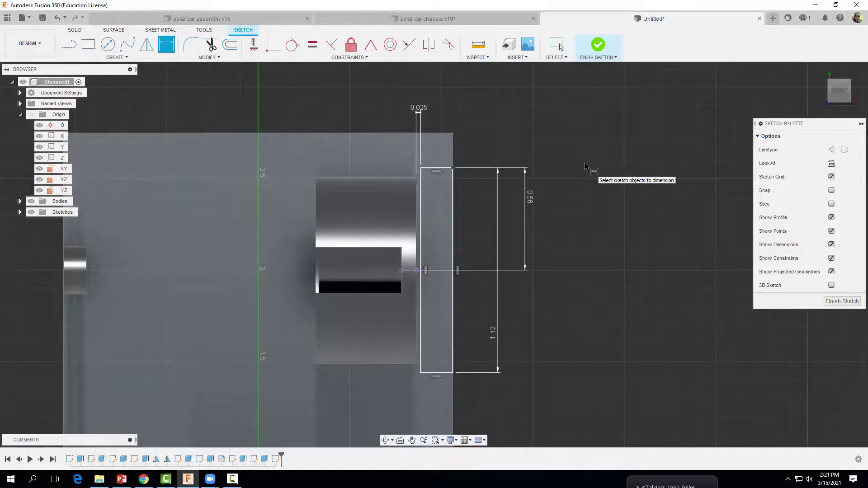
{"action": "left_click", "coordinate": [598, 44]}
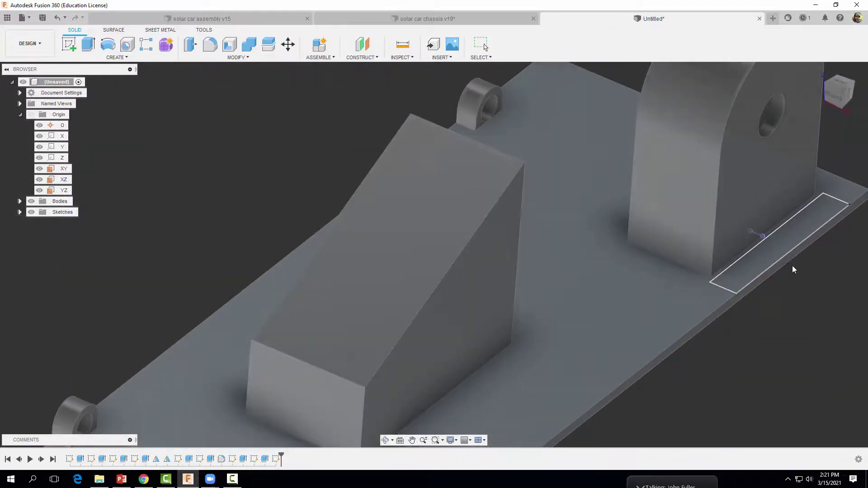
Step: Extrude the rectangle -0.0625 in as a cut to notch the base plate's edge beside the corner block
{"action": "middle_click_drag", "start_coordinate": [794, 270], "coordinate": [590, 247]}
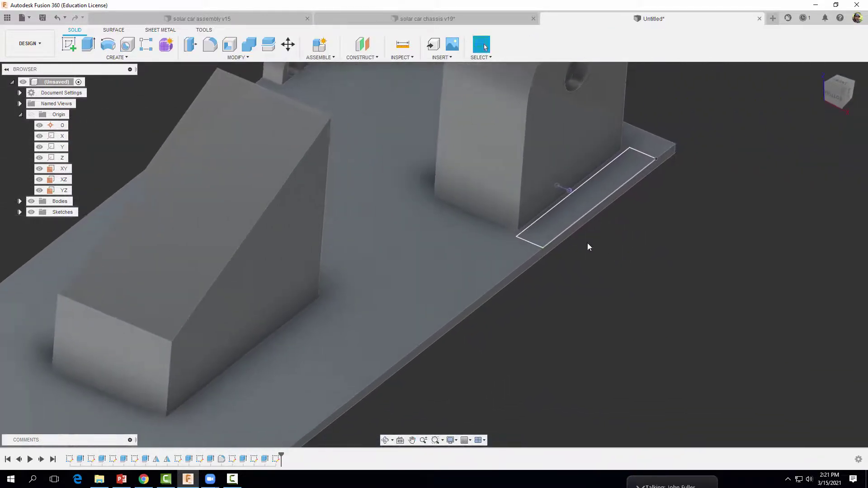
{"action": "left_click", "coordinate": [88, 43]}
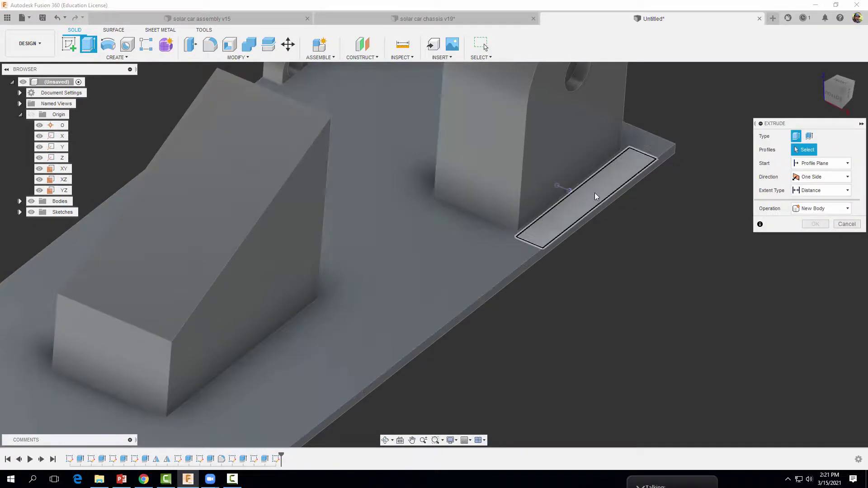
{"action": "left_click", "coordinate": [587, 193]}
{"action": "left_click_drag", "start_coordinate": [587, 192], "coordinate": [584, 228]}
{"action": "type", "text": "0.0625"}
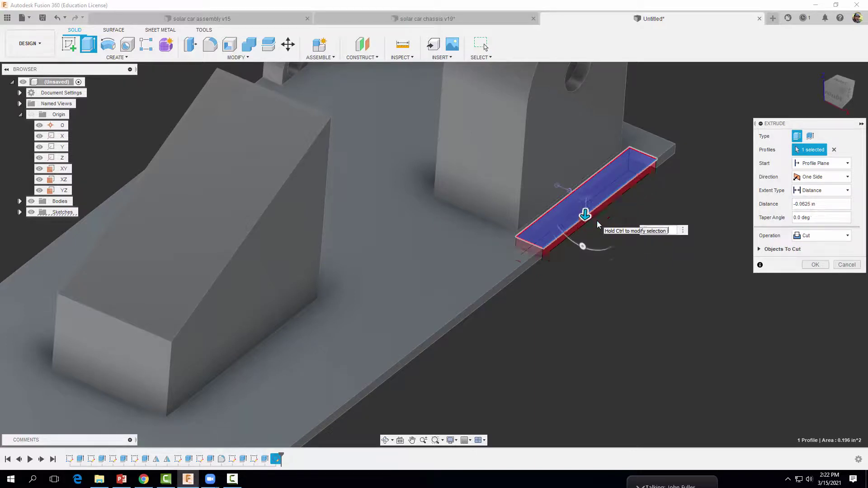
{"action": "left_click", "coordinate": [810, 266]}
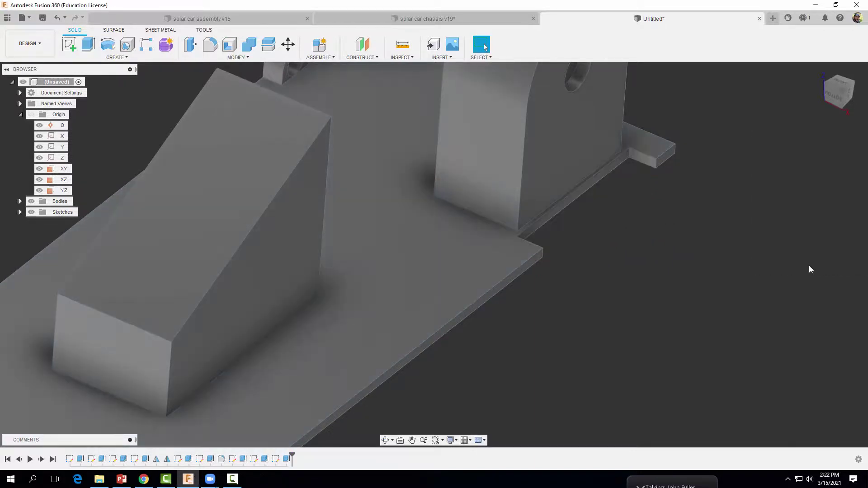
Step: Create a sketch on the sloped raised block's side face, with the view turned so the base plate lies horizontal
{"action": "key", "text": "F6"}
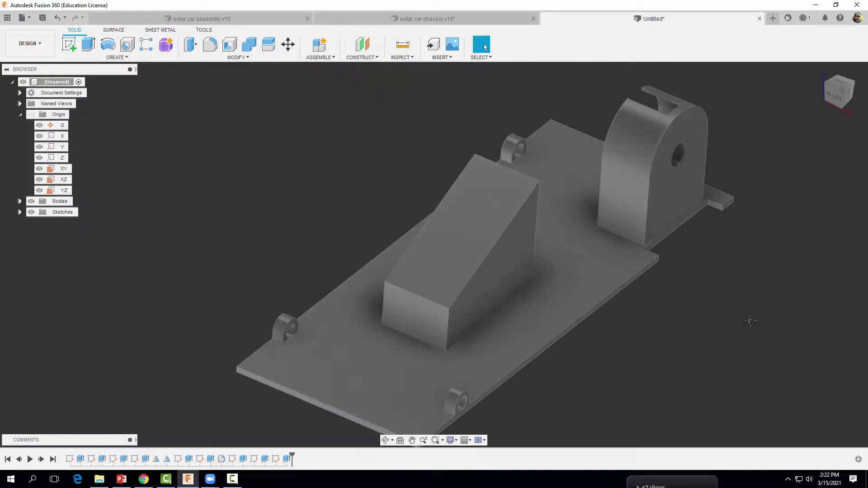
{"action": "scroll", "coordinate": [711, 292], "scroll_direction": "up", "scroll_amount": 1}
{"action": "scroll", "coordinate": [709, 297], "scroll_direction": "down", "scroll_amount": 2}
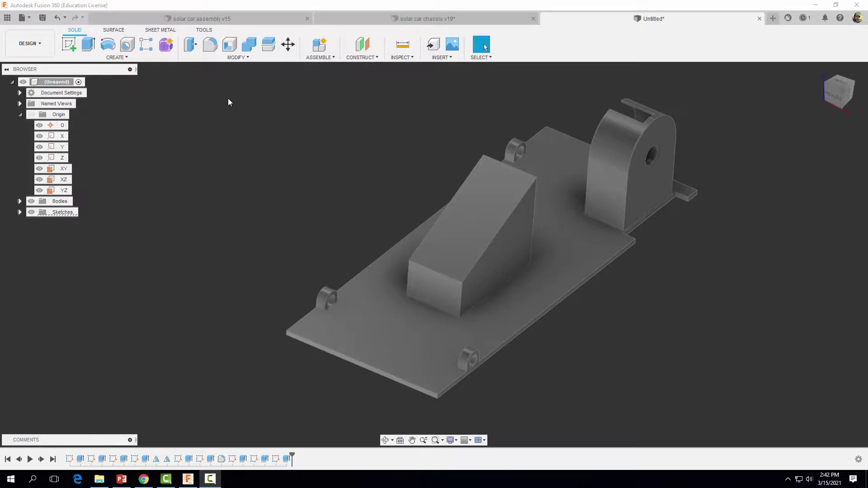
{"action": "left_click", "coordinate": [69, 45]}
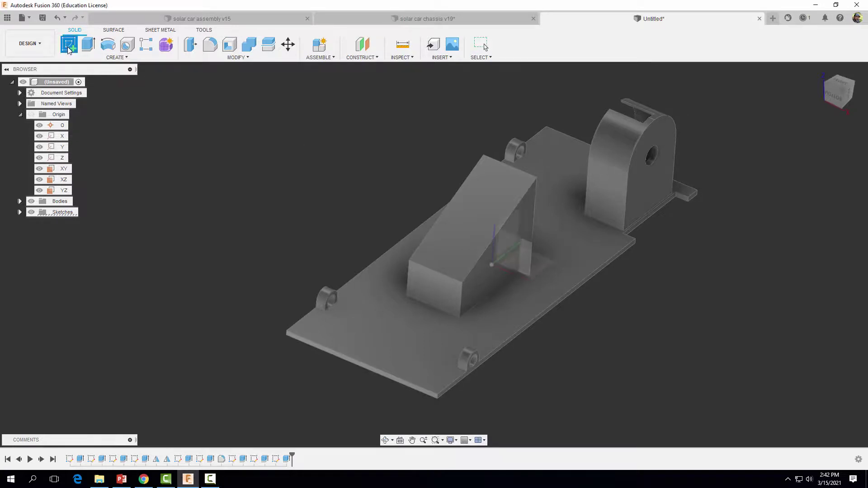
{"action": "left_click", "coordinate": [500, 250]}
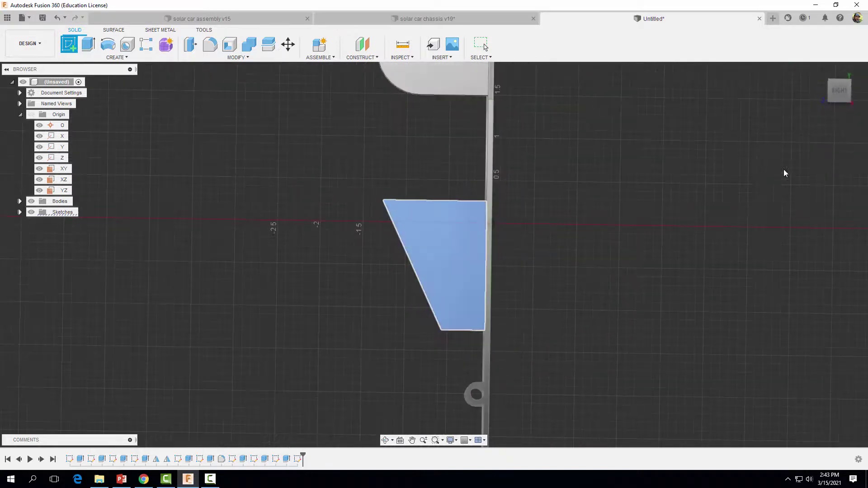
{"action": "left_click", "coordinate": [862, 78]}
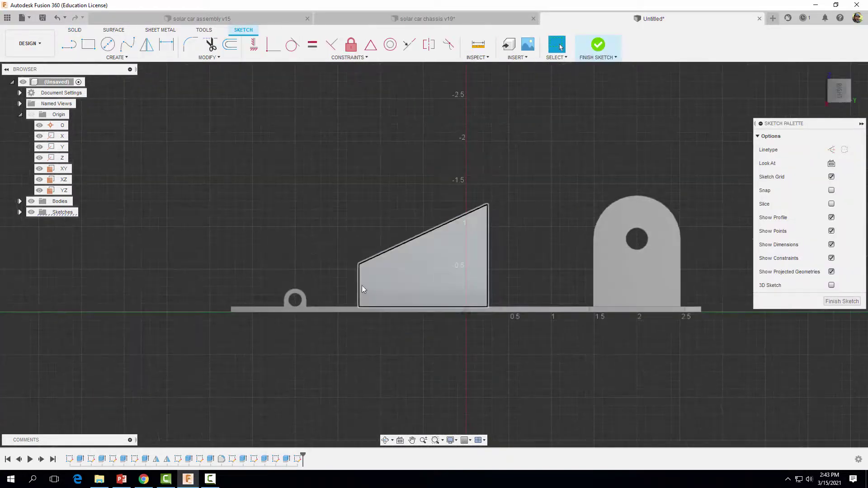
Step: Draw a 0.26 in line straight up from the low end corner of the block's sloped edge
{"action": "scroll", "coordinate": [362, 285], "scroll_direction": "up", "scroll_amount": 4}
{"action": "left_click", "coordinate": [68, 45]}
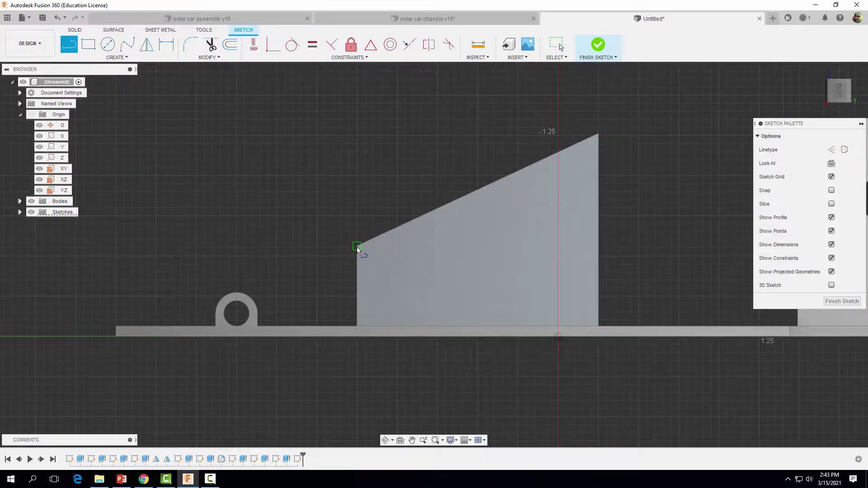
{"action": "left_click_drag", "start_coordinate": [357, 246], "coordinate": [358, 199]}
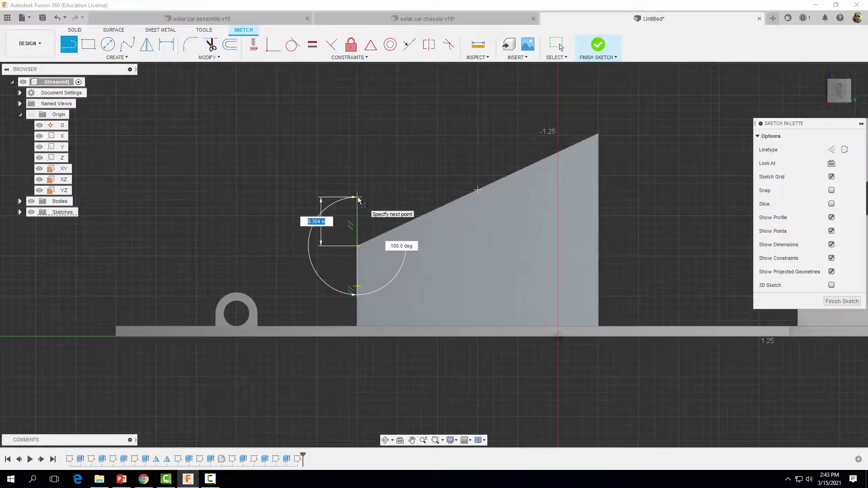
{"action": "type", "text": ".26"}
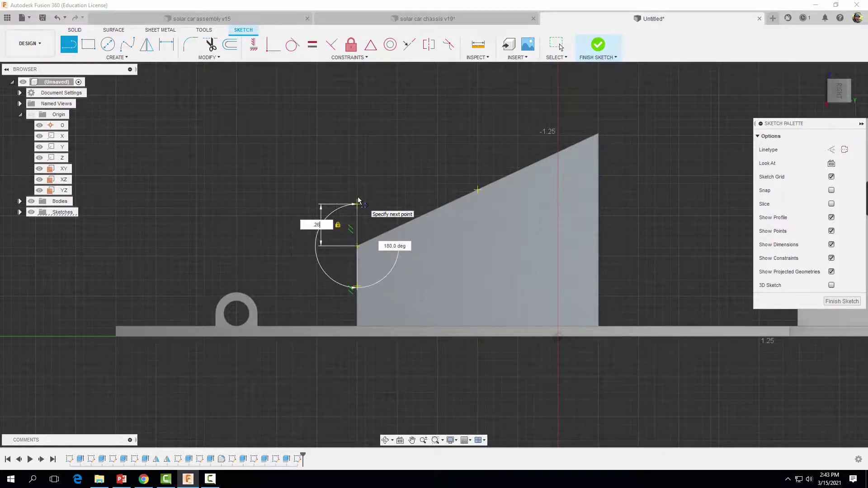
{"action": "key", "text": "Return"}
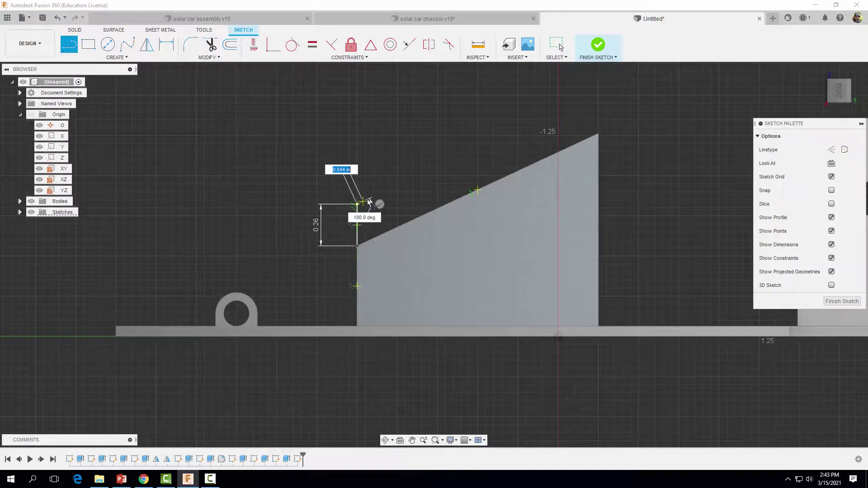
Step: Continue with a 0.03 in horizontal line from the upright line's upper end toward the slope
{"action": "scroll", "coordinate": [370, 201], "scroll_direction": "up", "scroll_amount": 2}
{"action": "scroll", "coordinate": [371, 203], "scroll_direction": "up", "scroll_amount": 3}
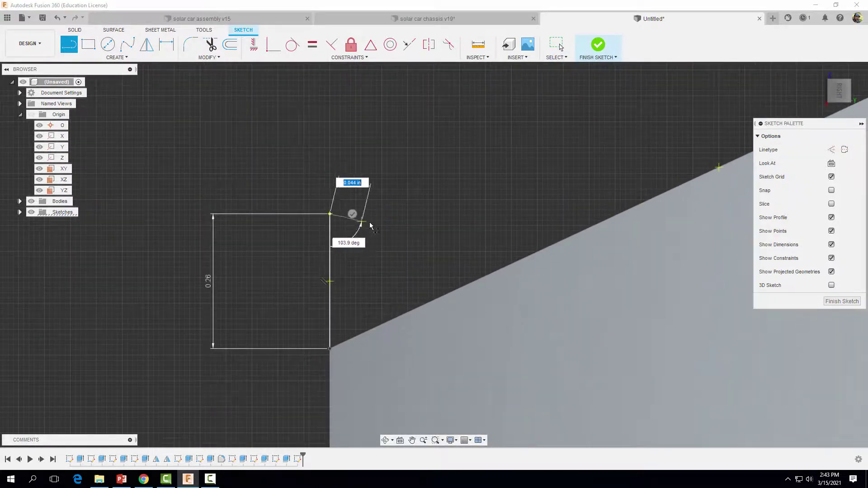
{"action": "type", "text": "0"}
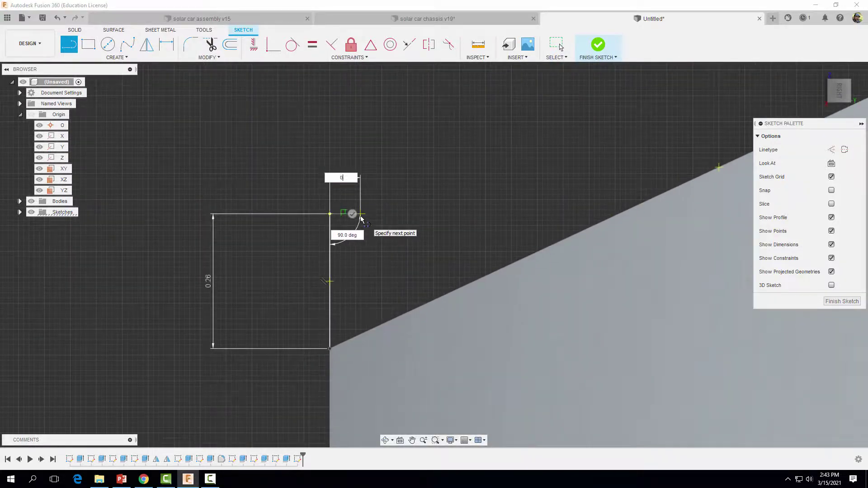
{"action": "type", "text": "3"}
{"action": "key", "text": "Tab"}
{"action": "key", "text": "Return"}
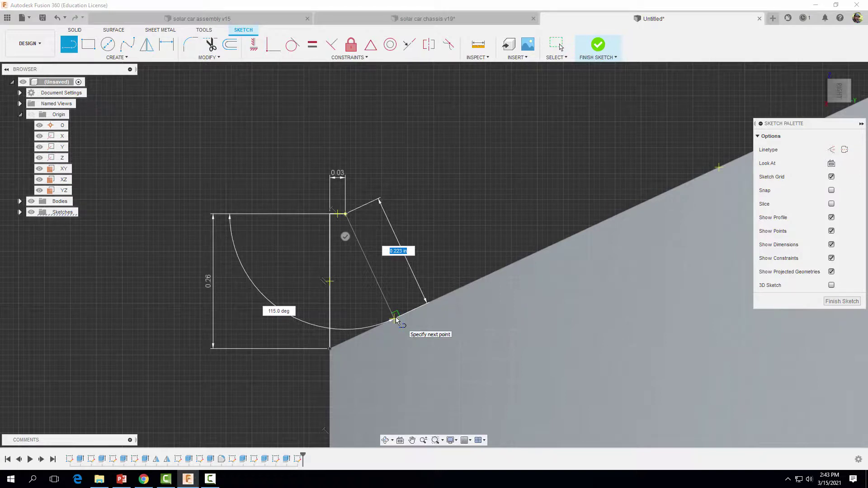
Step: Close the lip profile with a line perpendicular to the slope and one along the slope back to the low corner, then finish the sketch
{"action": "left_click", "coordinate": [396, 320]}
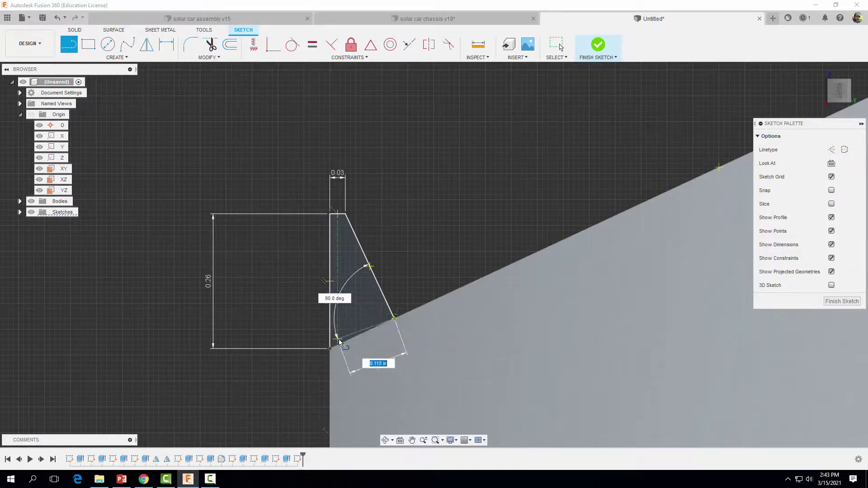
{"action": "left_click", "coordinate": [330, 349]}
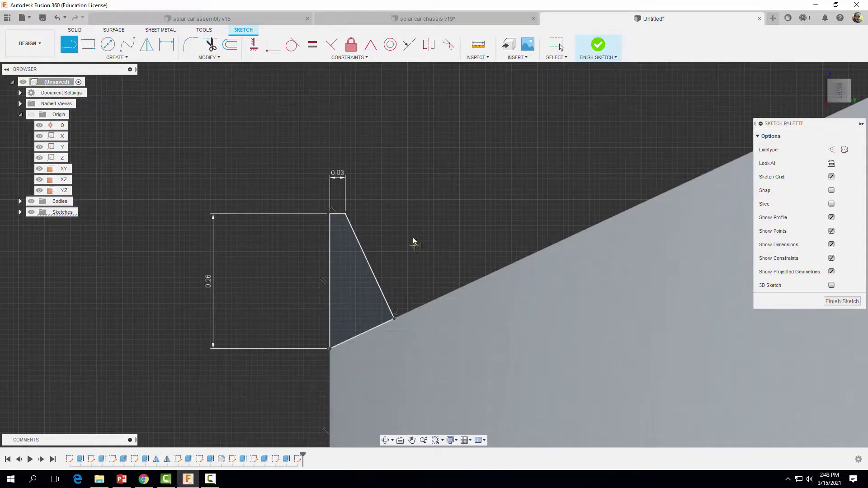
{"action": "left_click", "coordinate": [598, 44]}
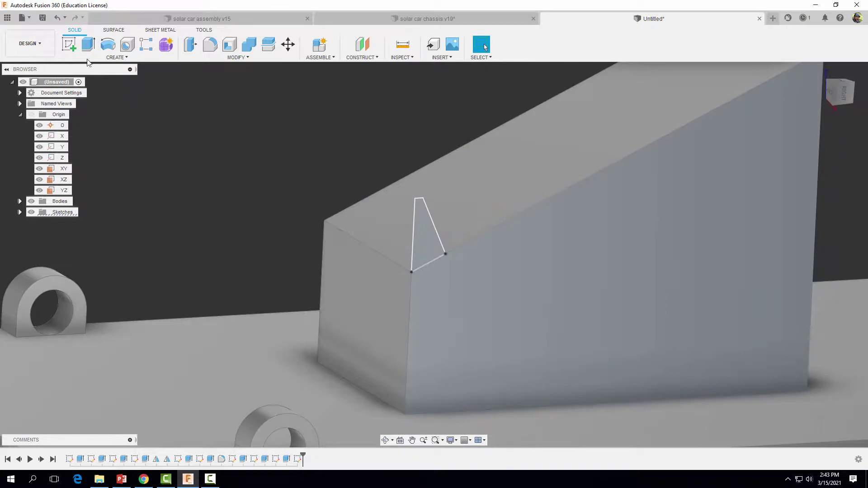
Step: Extrude the closed lip profile -0.75 in across the sloped block, joined to the body
{"action": "left_click", "coordinate": [88, 44]}
{"action": "left_click", "coordinate": [429, 232]}
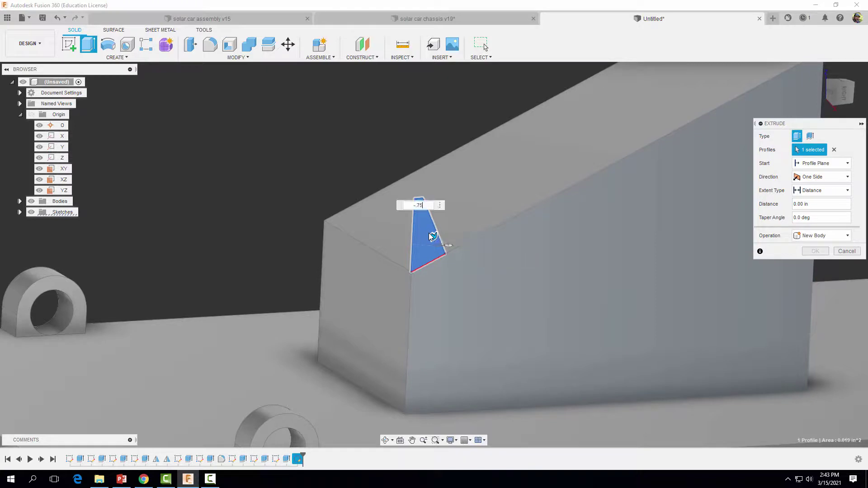
{"action": "key", "text": "Return"}
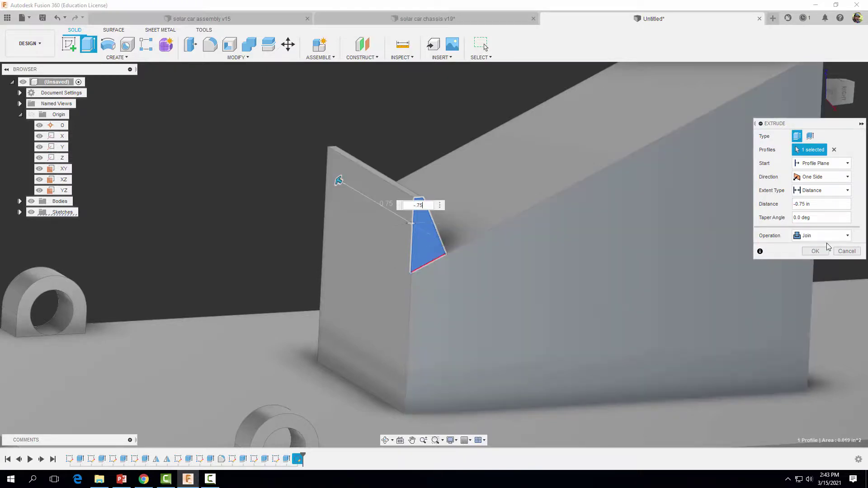
{"action": "left_click", "coordinate": [815, 251]}
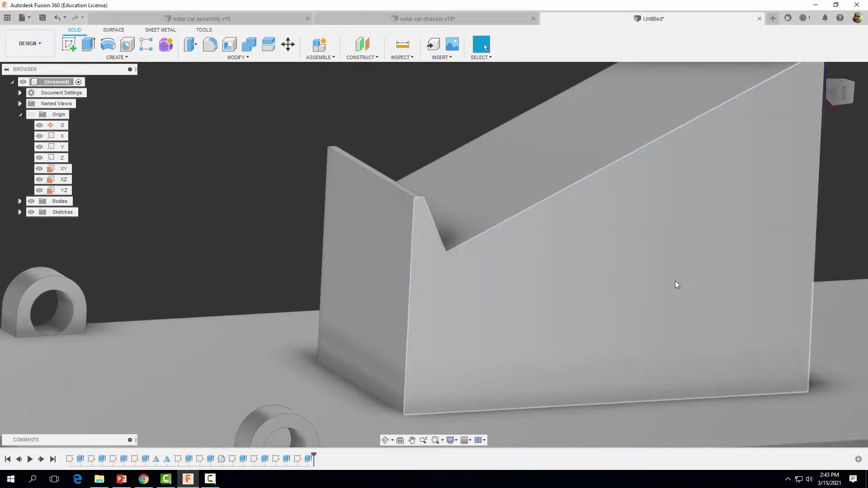
{"action": "scroll", "coordinate": [677, 281], "scroll_direction": "down", "scroll_amount": 3}
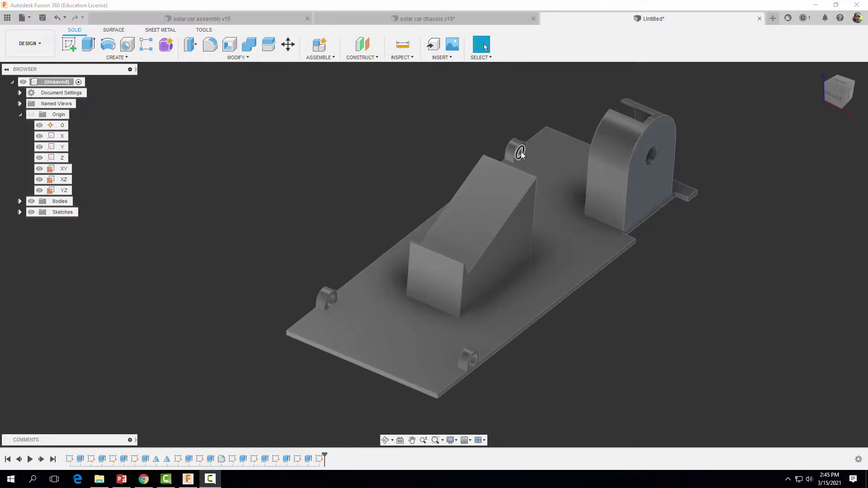
Step: Create a sketch on the rounded corner block's outer side face, with the view turned so the base plate lies horizontal
{"action": "left_click", "coordinate": [66, 43]}
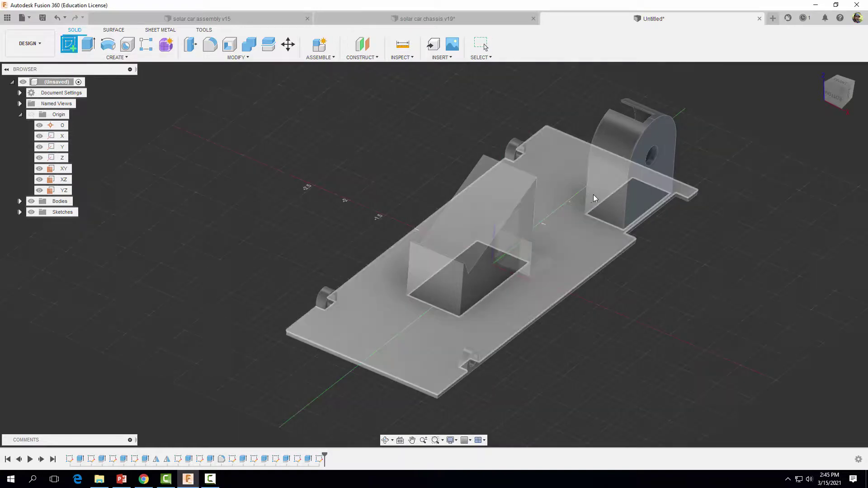
{"action": "left_click", "coordinate": [646, 191]}
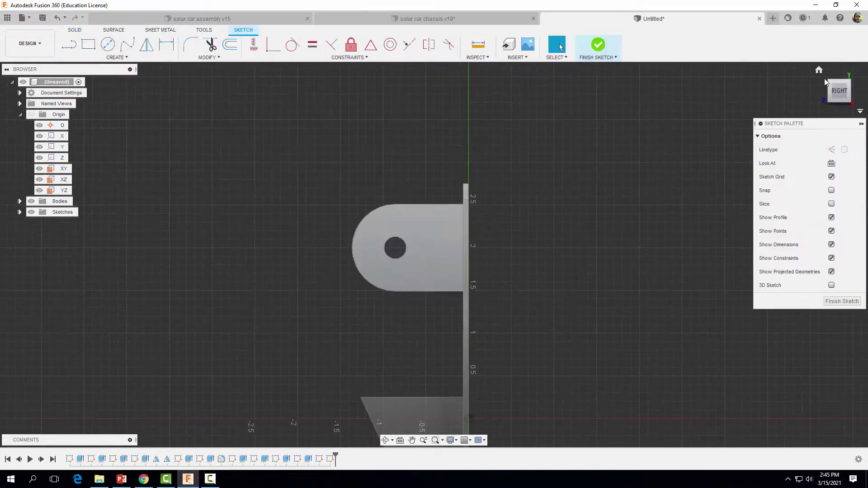
{"action": "left_click", "coordinate": [863, 81]}
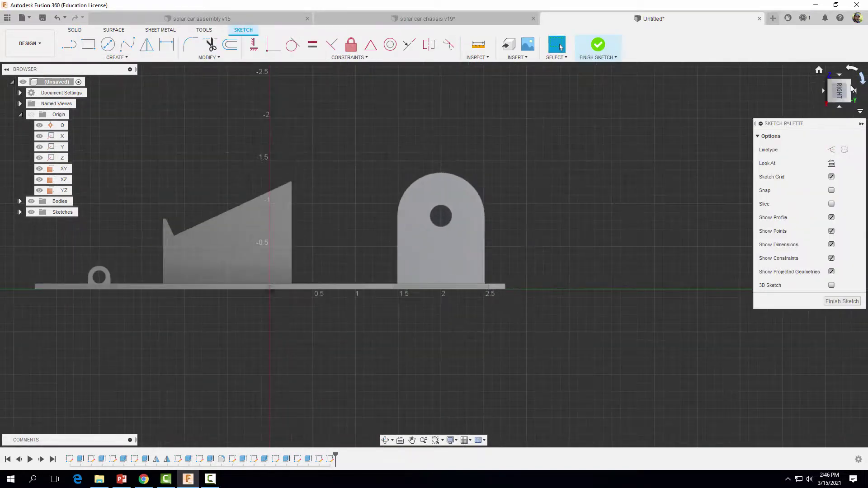
{"action": "scroll", "coordinate": [296, 154], "scroll_direction": "up", "scroll_amount": 2}
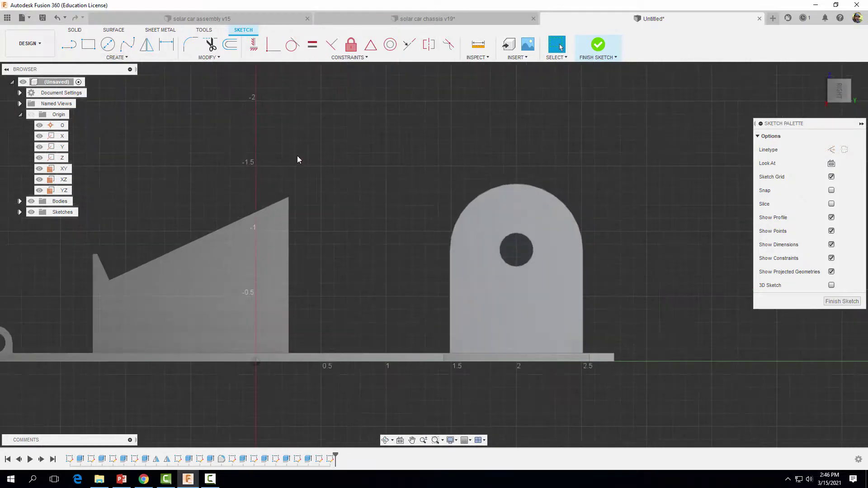
Step: Project the circular hole edge of the axle bracket across the plate onto the corner block's side sketch and finish the sketch
{"action": "left_click", "coordinate": [117, 57]}
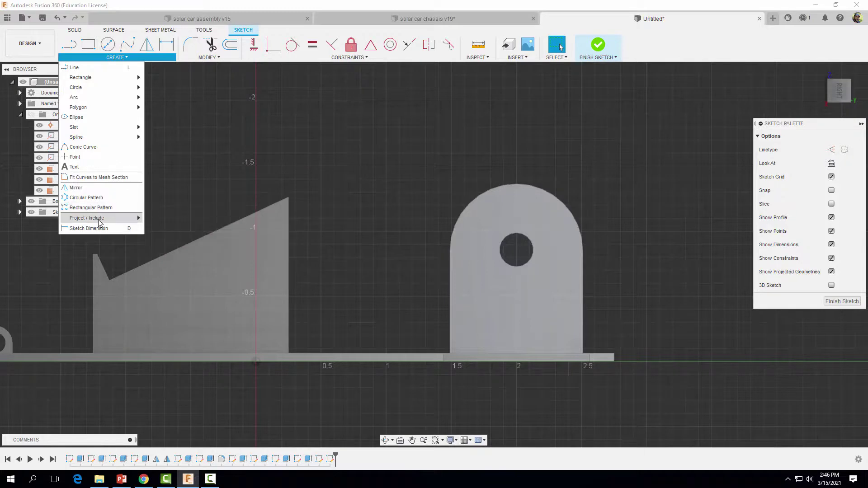
{"action": "mouse_move", "coordinate": [113, 219]}
{"action": "left_click", "coordinate": [151, 219]}
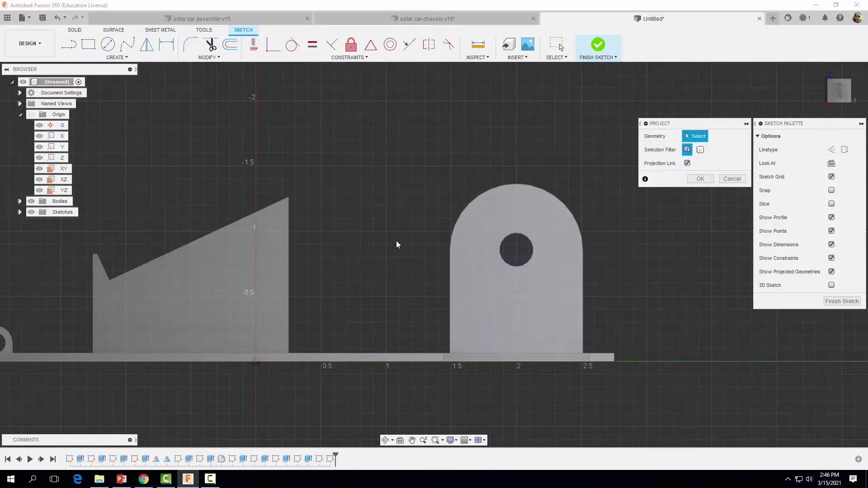
{"action": "mouse_move", "coordinate": [397, 244]}
{"action": "middle_mouse_down", "text": "shift"}
{"action": "mouse_move", "coordinate": [428, 247]}
{"action": "mouse_move", "coordinate": [425, 258]}
{"action": "middle_mouse_up", "text": "shift"}
{"action": "scroll", "coordinate": [300, 250], "scroll_direction": "up", "scroll_amount": 3}
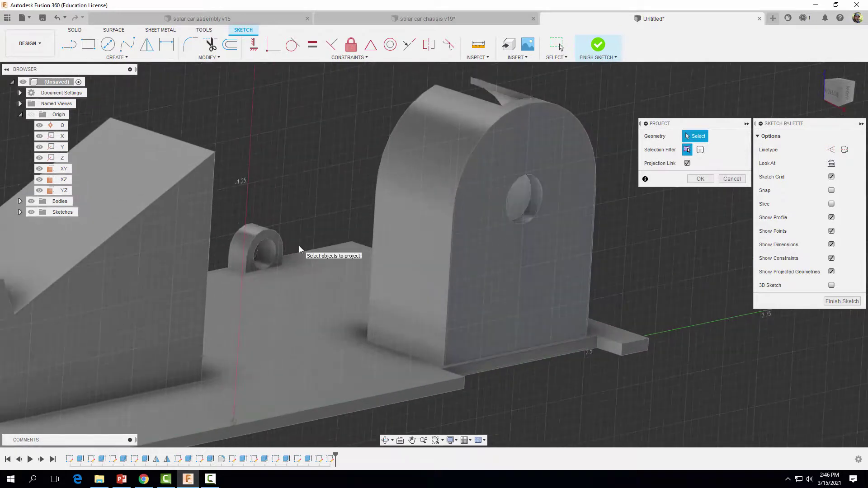
{"action": "left_click", "coordinate": [275, 247]}
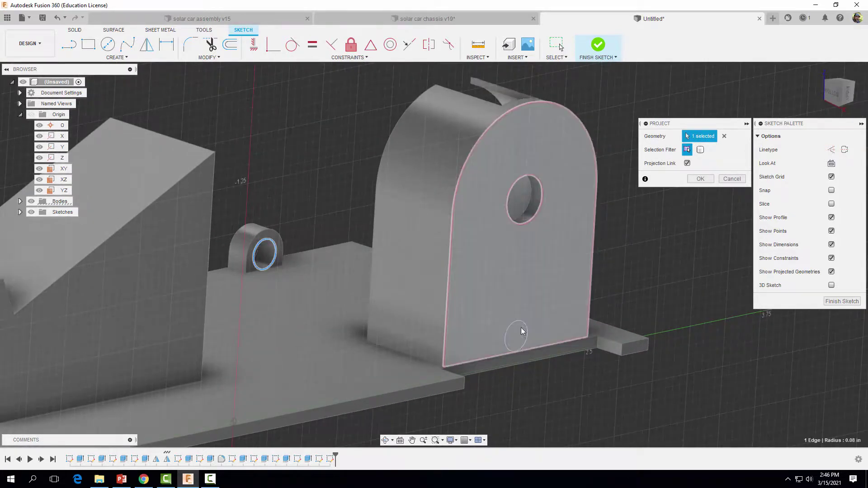
{"action": "left_click", "coordinate": [700, 180]}
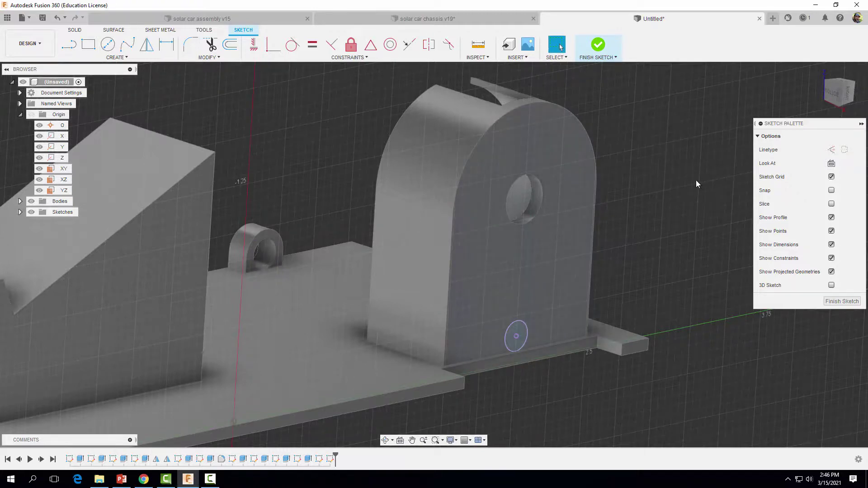
{"action": "left_click", "coordinate": [597, 46]}
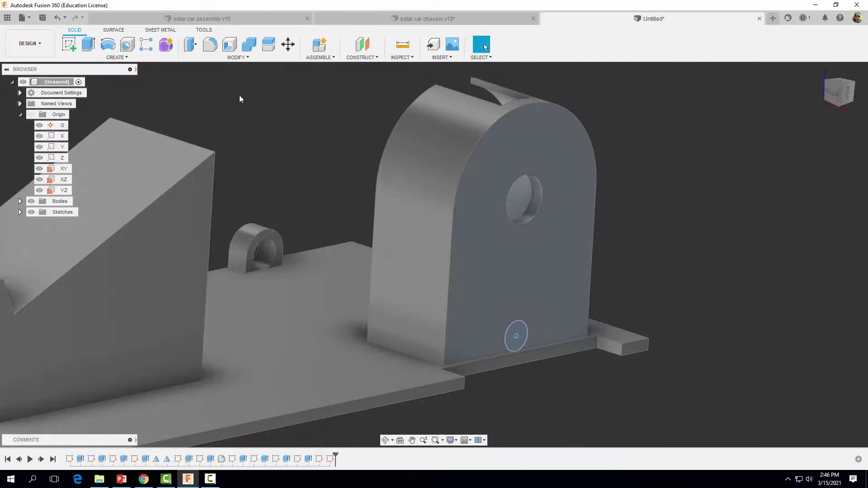
Step: Extrude the projected circle into the rounded corner block as a cut to make the axle hole near its base
{"action": "left_click", "coordinate": [90, 46]}
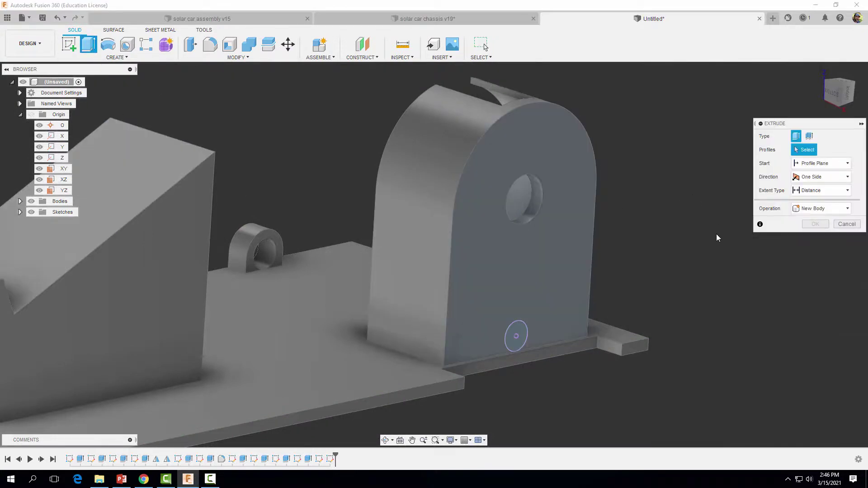
{"action": "left_click", "coordinate": [517, 335]}
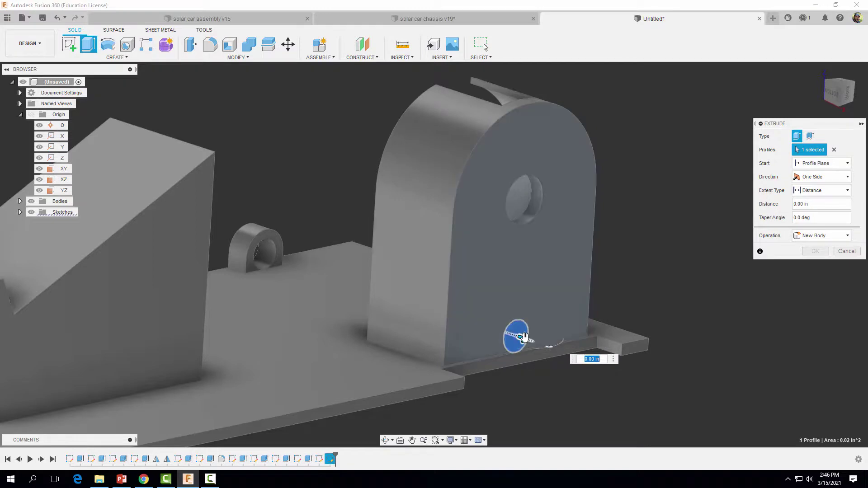
{"action": "left_click_drag", "start_coordinate": [523, 335], "coordinate": [430, 300]}
{"action": "mouse_move", "coordinate": [667, 246]}
{"action": "middle_mouse_down", "text": "shift"}
{"action": "mouse_move", "coordinate": [728, 300]}
{"action": "mouse_move", "coordinate": [654, 256]}
{"action": "middle_mouse_up", "text": "shift"}
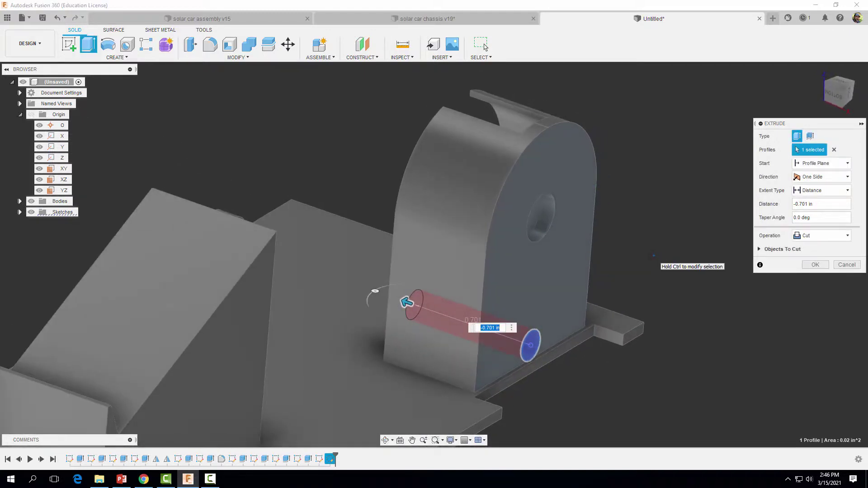
{"action": "key", "text": "BackSpace"}
{"action": "middle_click_drag", "start_coordinate": [658, 250], "coordinate": [704, 257], "text": "shift"}
{"action": "left_click", "coordinate": [815, 264]}
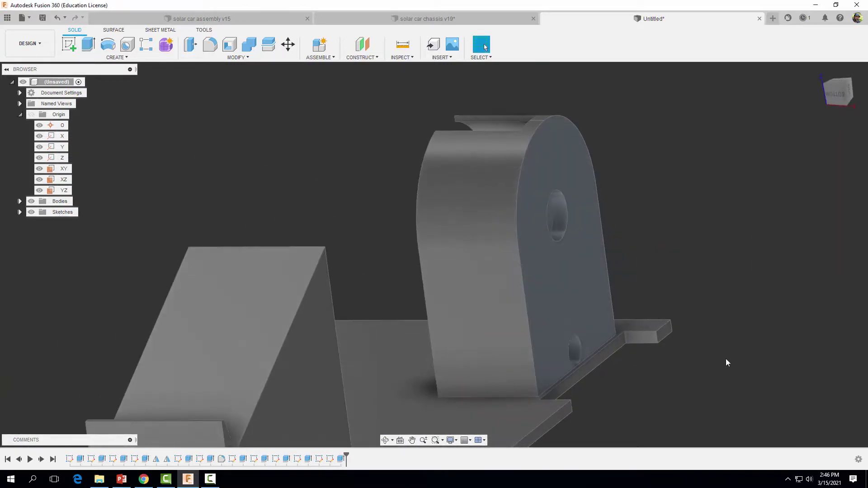
{"action": "middle_click_drag", "start_coordinate": [657, 331], "coordinate": [634, 350], "text": "shift"}
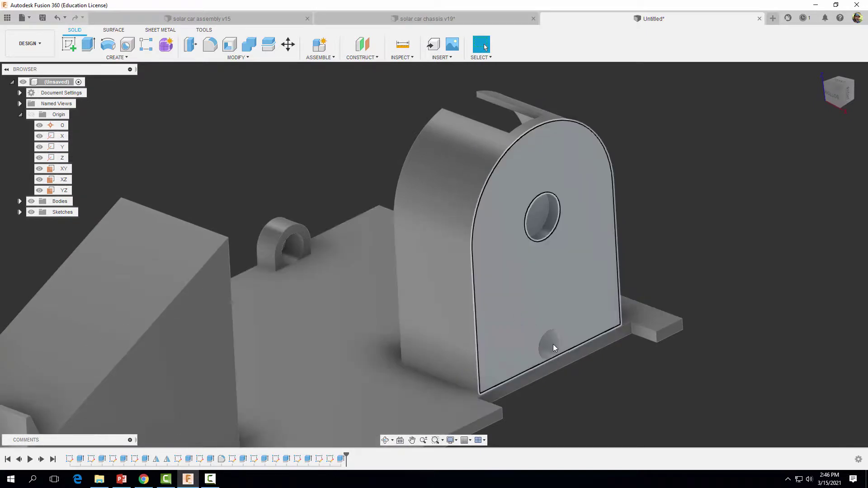
{"action": "scroll", "coordinate": [792, 230], "scroll_direction": "down", "scroll_amount": 5}
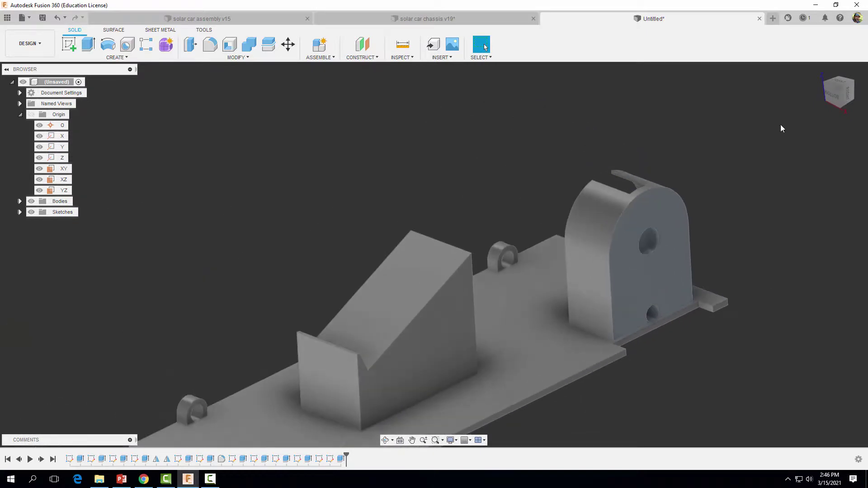
{"action": "left_click", "coordinate": [819, 67]}
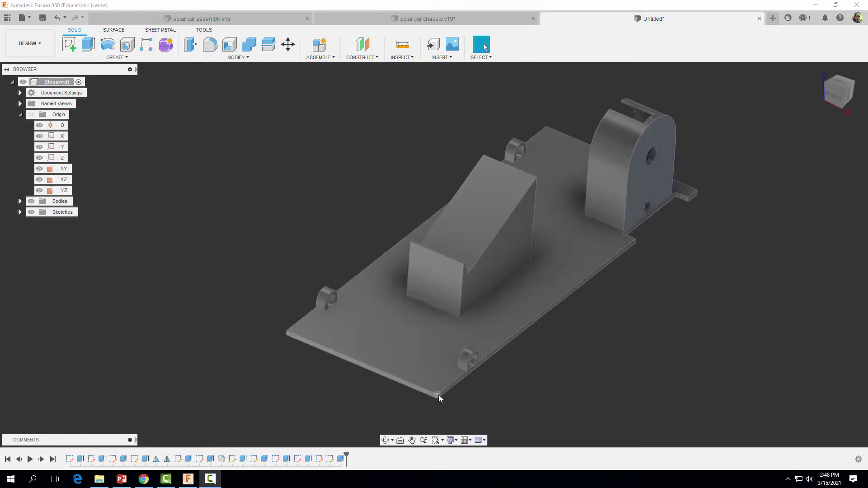
Step: Fillet the four outer vertical corner edges of the base plate with a 0.25 in radius
{"action": "key", "text": "f"}
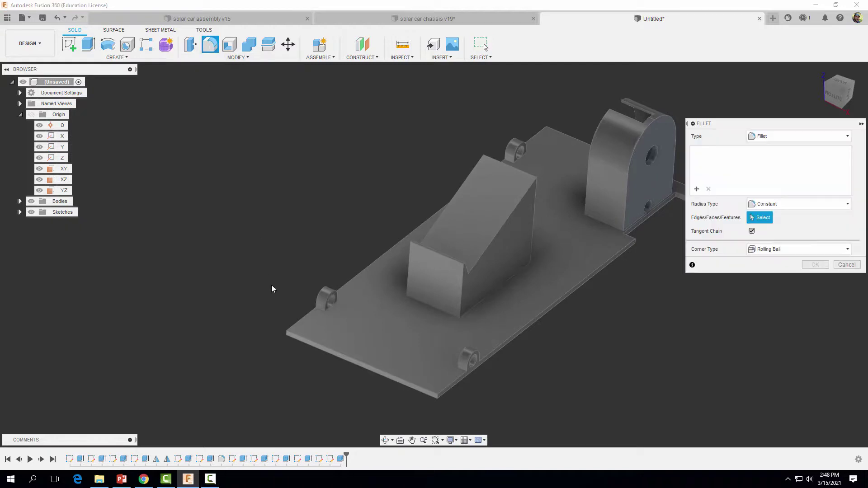
{"action": "scroll", "coordinate": [290, 347], "scroll_direction": "up", "scroll_amount": 3}
{"action": "scroll", "coordinate": [290, 347], "scroll_direction": "up", "scroll_amount": 3}
{"action": "left_click", "coordinate": [293, 329]}
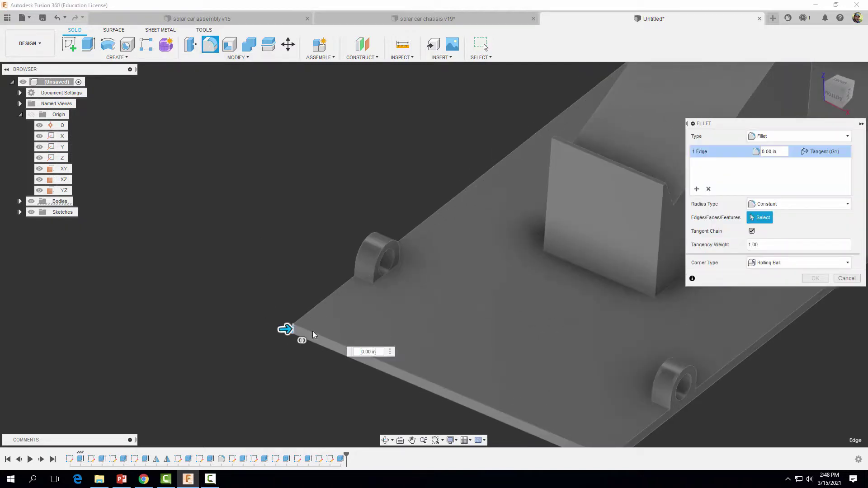
{"action": "scroll", "coordinate": [293, 329], "scroll_direction": "up", "scroll_amount": 2}
{"action": "middle_click_drag", "start_coordinate": [293, 330], "coordinate": [67, 194]}
{"action": "left_click", "coordinate": [381, 322]}
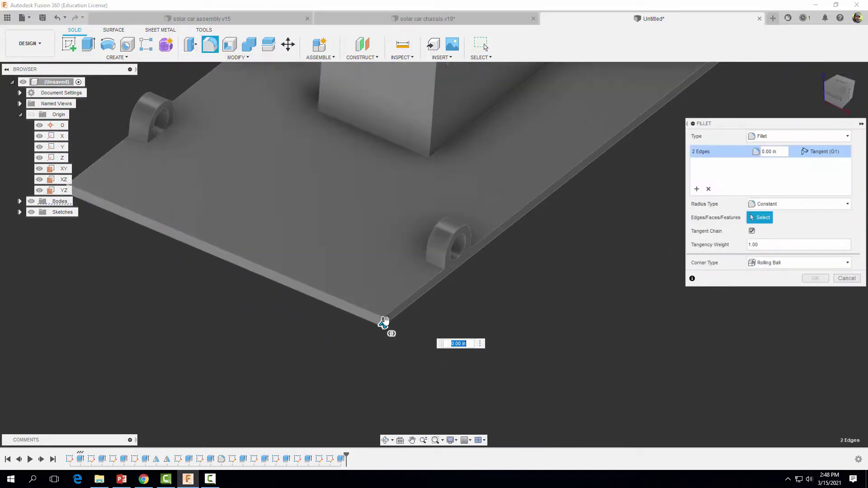
{"action": "middle_click_drag", "start_coordinate": [655, 76], "coordinate": [362, 446]}
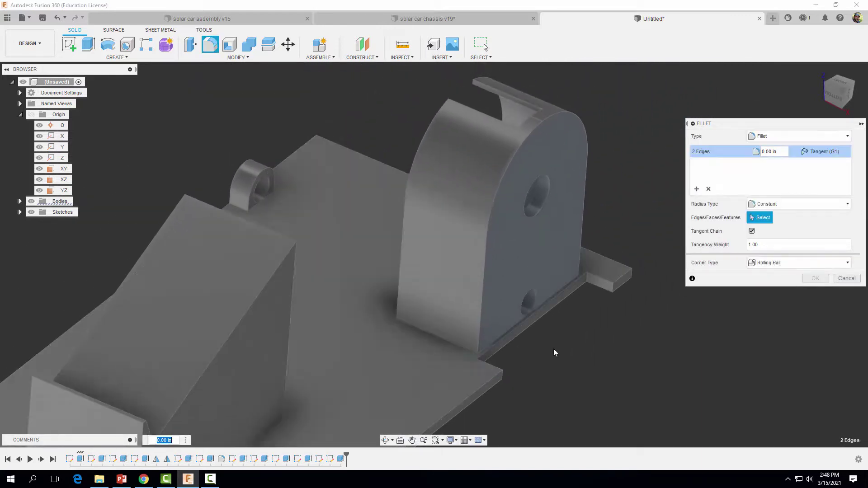
{"action": "left_click", "coordinate": [631, 271]}
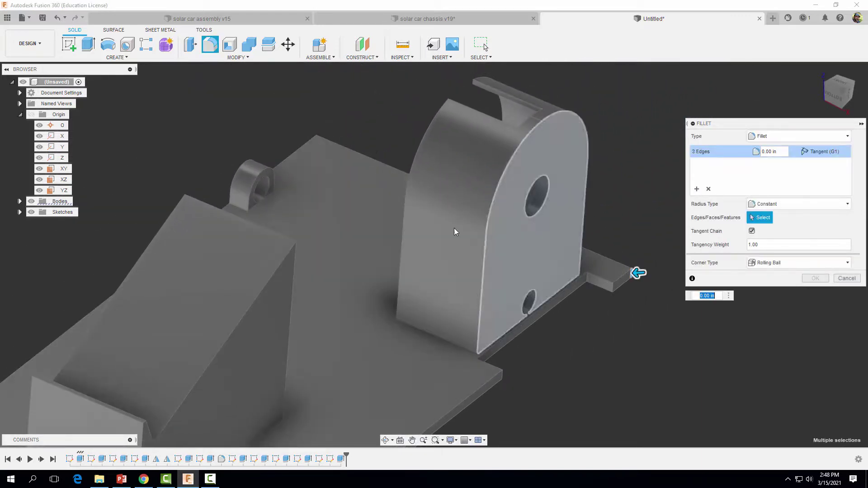
{"action": "left_click", "coordinate": [318, 140]}
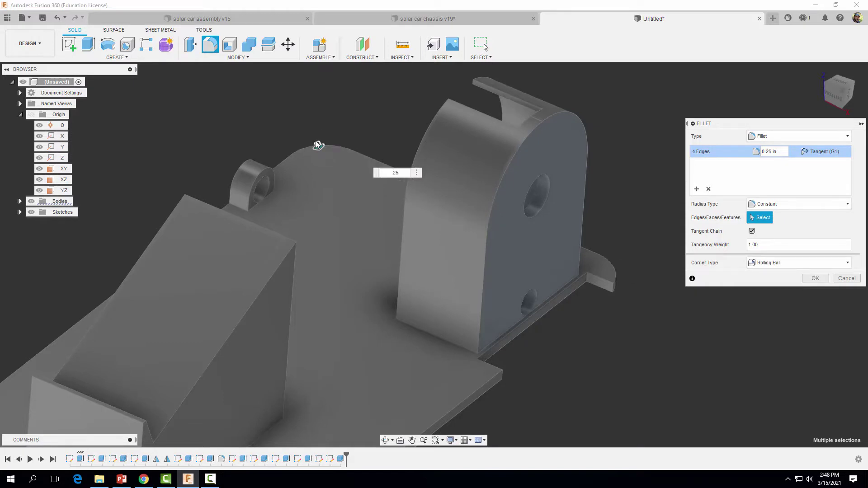
{"action": "left_click", "coordinate": [815, 278]}
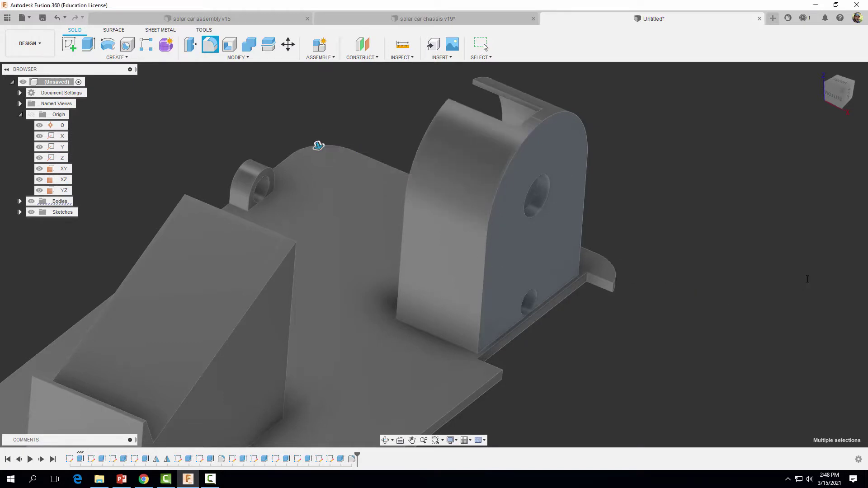
{"action": "scroll", "coordinate": [609, 343], "scroll_direction": "down", "scroll_amount": 3}
{"action": "left_click", "coordinate": [818, 70]}
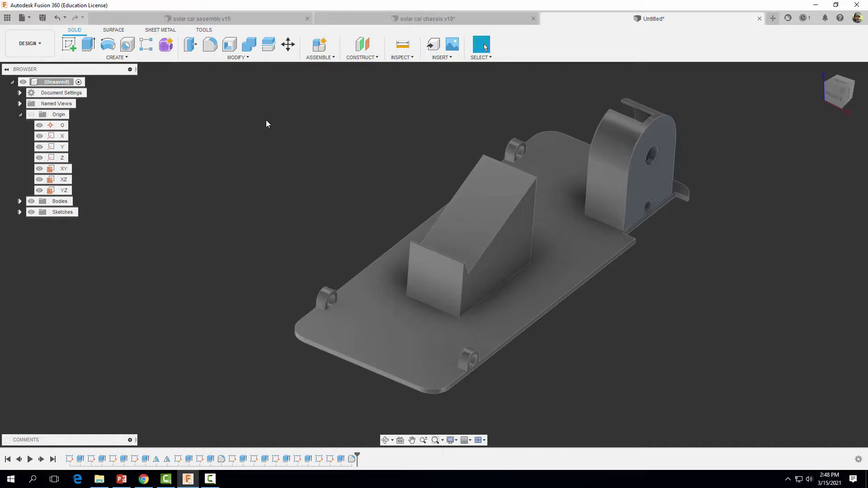
Step: Start a fillet on both base edges of each of the two axle brackets at the end of the plate farthest from the rounded block
{"action": "left_click", "coordinate": [209, 44]}
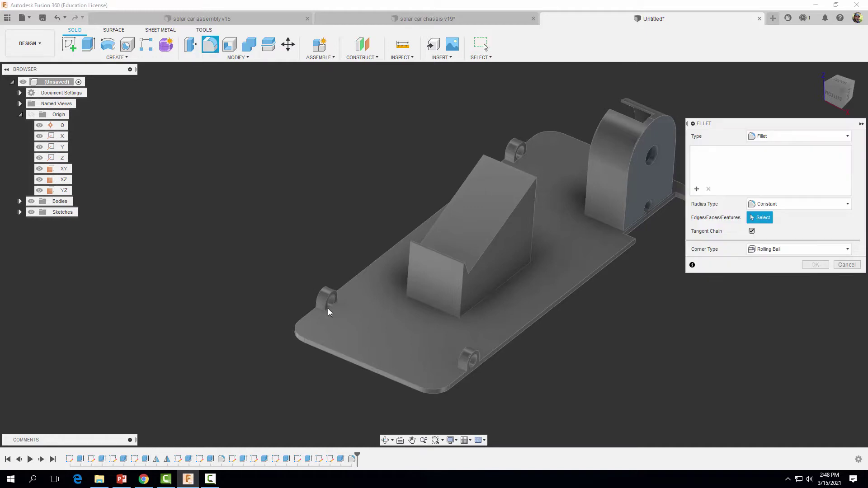
{"action": "scroll", "coordinate": [328, 308], "scroll_direction": "up", "scroll_amount": 5}
{"action": "left_click", "coordinate": [355, 289]}
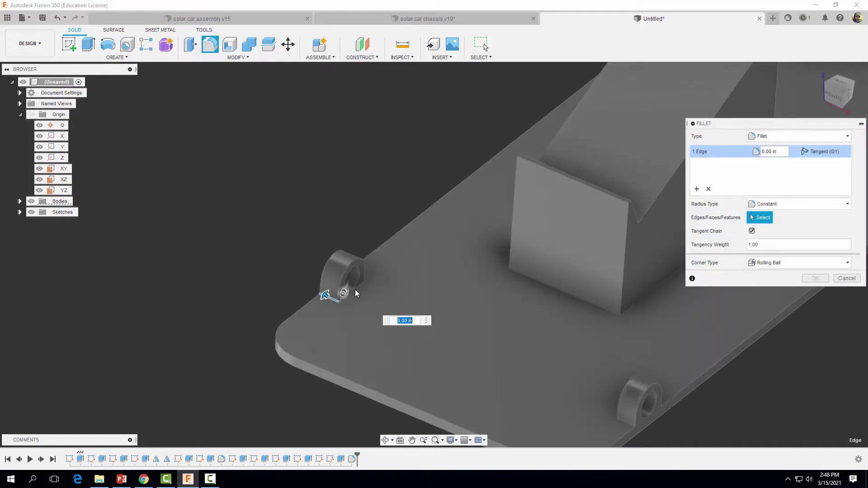
{"action": "scroll", "coordinate": [361, 282], "scroll_direction": "up", "scroll_amount": 3}
{"action": "left_click", "coordinate": [363, 281]}
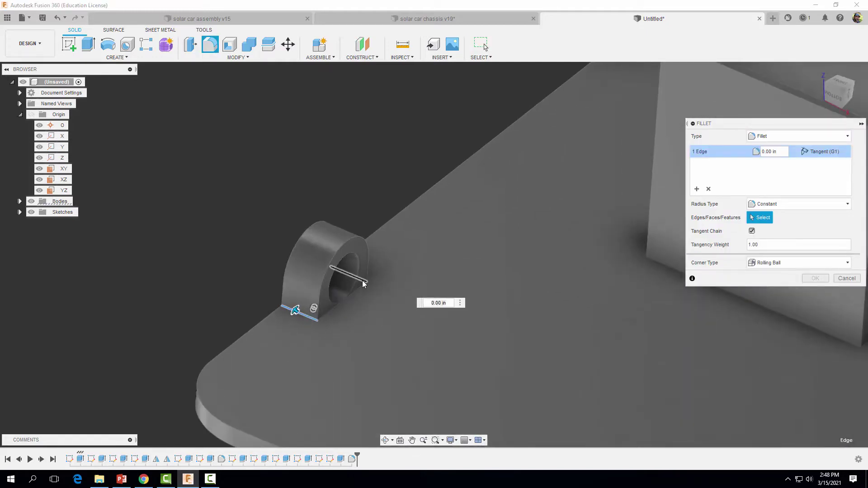
{"action": "scroll", "coordinate": [507, 341], "scroll_direction": "down", "scroll_amount": 3}
{"action": "middle_click_drag", "start_coordinate": [507, 376], "coordinate": [202, 262]}
{"action": "scroll", "coordinate": [457, 391], "scroll_direction": "up", "scroll_amount": 3}
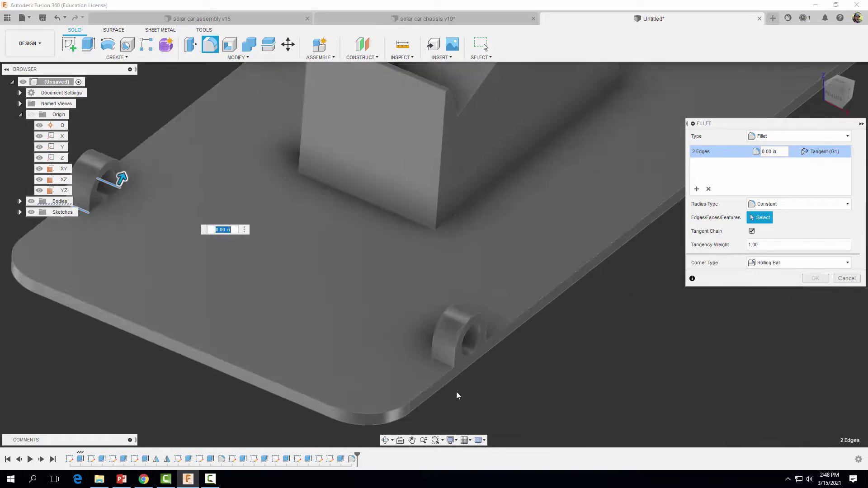
{"action": "left_click", "coordinate": [437, 355]}
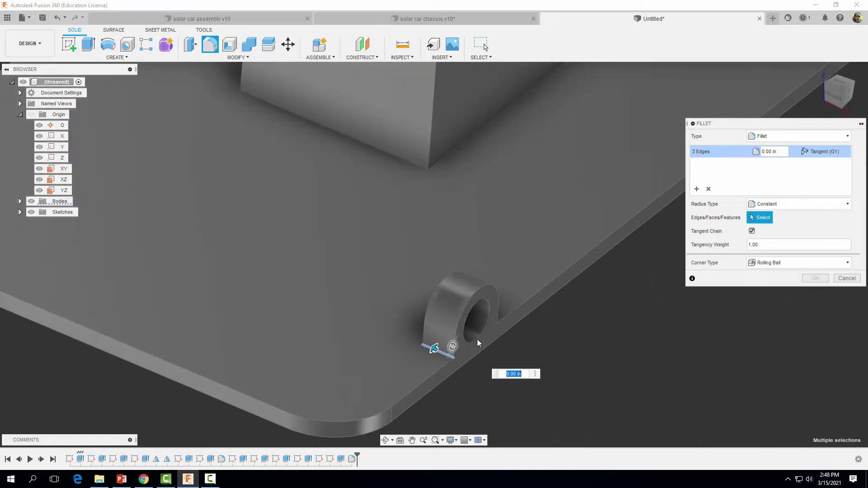
{"action": "left_click", "coordinate": [489, 318]}
Step: Add both base edges of the third axle bracket, behind the sloped block, to the fillet and apply a 0.08 in radius
{"action": "middle_click_drag", "start_coordinate": [365, 277], "coordinate": [335, 435]}
{"action": "scroll", "coordinate": [472, 236], "scroll_direction": "down", "scroll_amount": 2}
{"action": "middle_click_drag", "start_coordinate": [432, 276], "coordinate": [312, 425]}
{"action": "middle_click_drag", "start_coordinate": [416, 90], "coordinate": [252, 231]}
{"action": "scroll", "coordinate": [266, 219], "scroll_direction": "up", "scroll_amount": 3}
{"action": "left_click", "coordinate": [296, 204]}
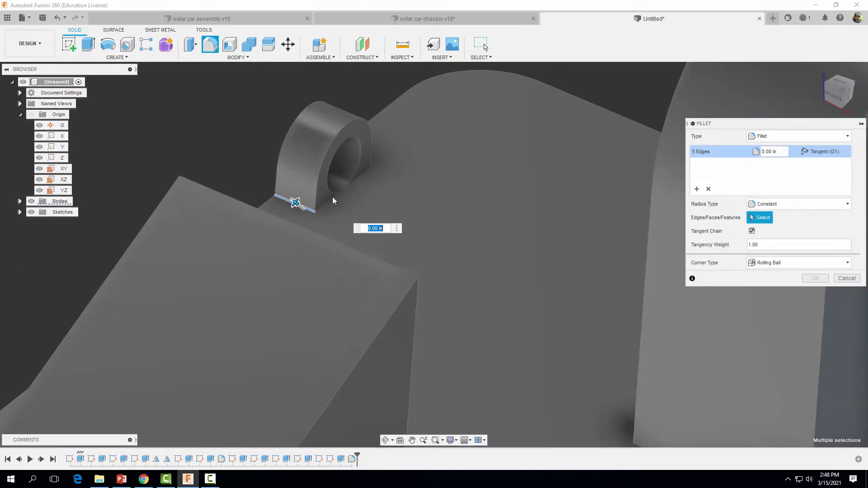
{"action": "left_click", "coordinate": [365, 168]}
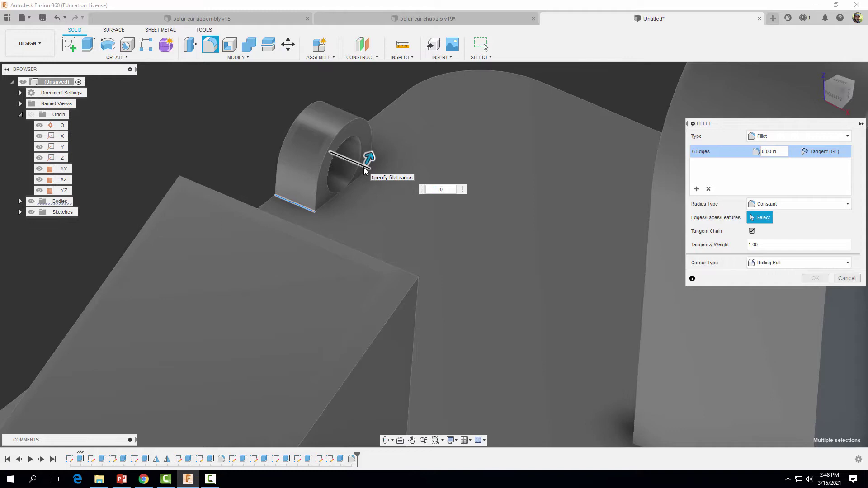
{"action": "type", "text": ".08"}
{"action": "key", "text": "Return"}
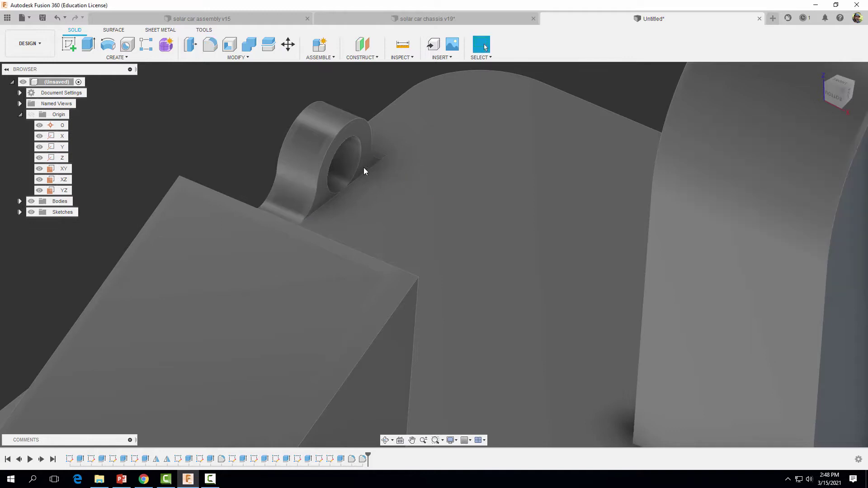
Step: Assign the ABS Plastic physical material from the Fusion 360 Material Library to the chassis body
{"action": "scroll", "coordinate": [363, 167], "scroll_direction": "down", "scroll_amount": 10}
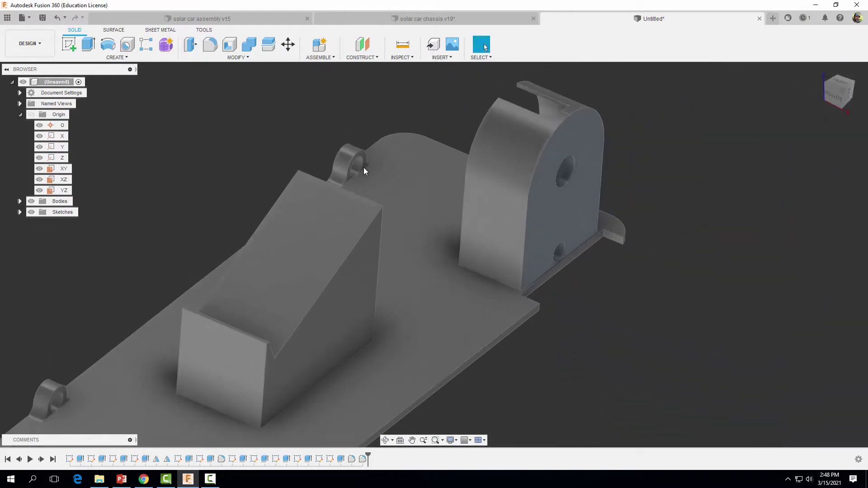
{"action": "middle_click_drag", "start_coordinate": [556, 300], "coordinate": [656, 285]}
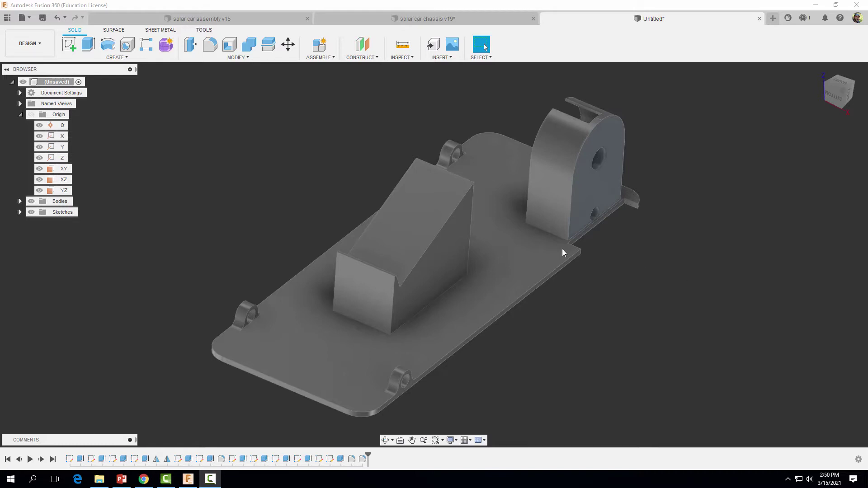
{"action": "left_click", "coordinate": [238, 57]}
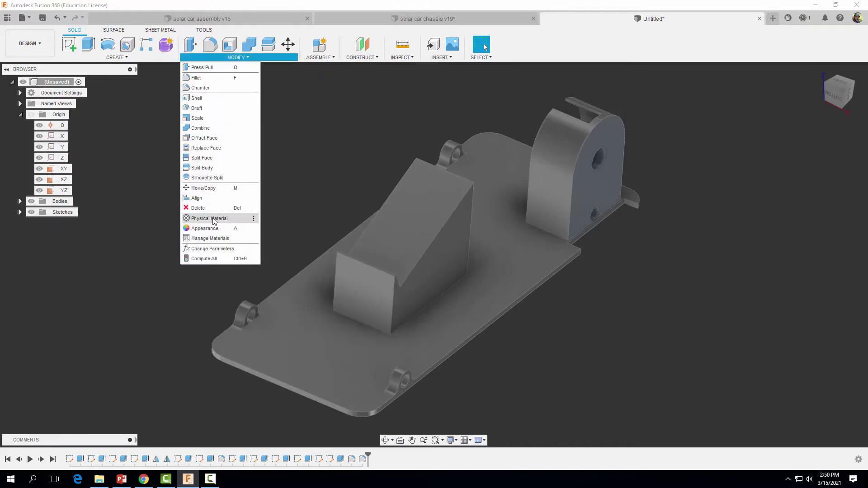
{"action": "left_click", "coordinate": [226, 230]}
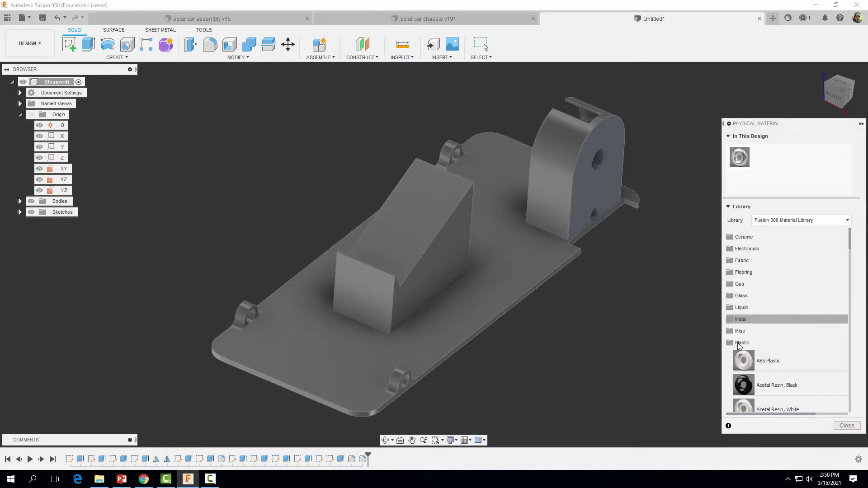
{"action": "scroll", "coordinate": [739, 346], "scroll_direction": "down", "scroll_amount": 2}
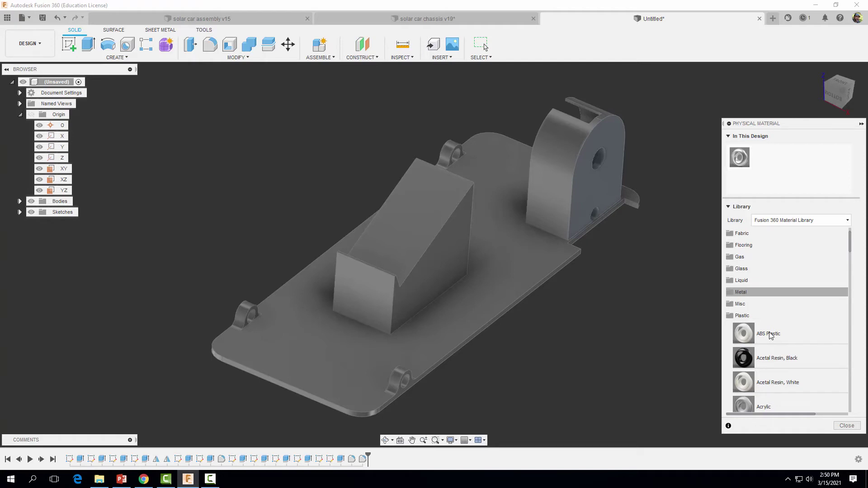
{"action": "left_click_drag", "start_coordinate": [770, 335], "coordinate": [516, 274]}
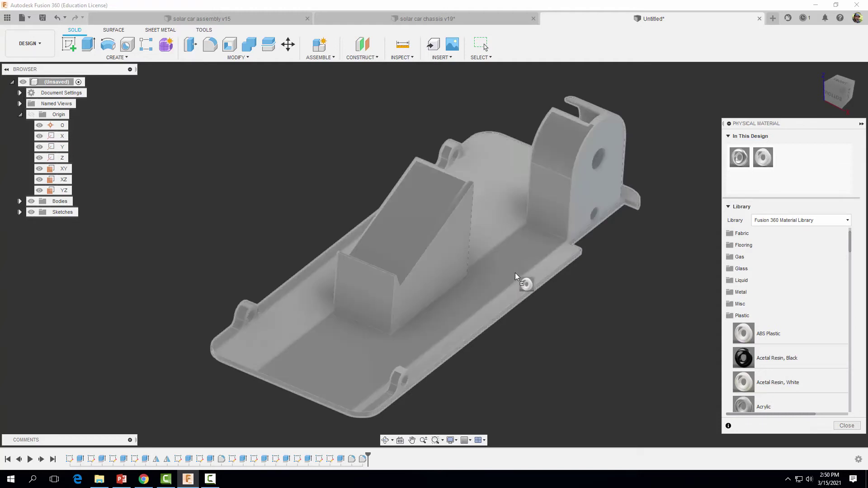
{"action": "left_click", "coordinate": [837, 425]}
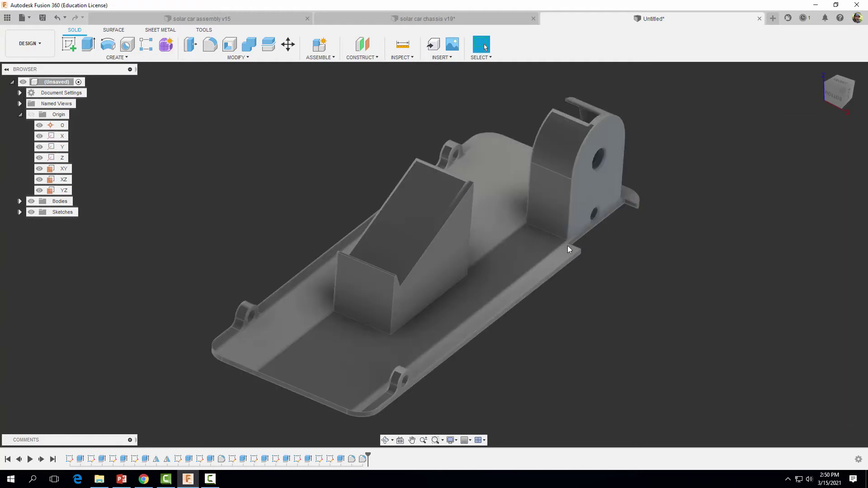
Step: Apply the Paint - Enamel Glossy (Green) appearance to the whole chassis body
{"action": "left_click", "coordinate": [219, 58]}
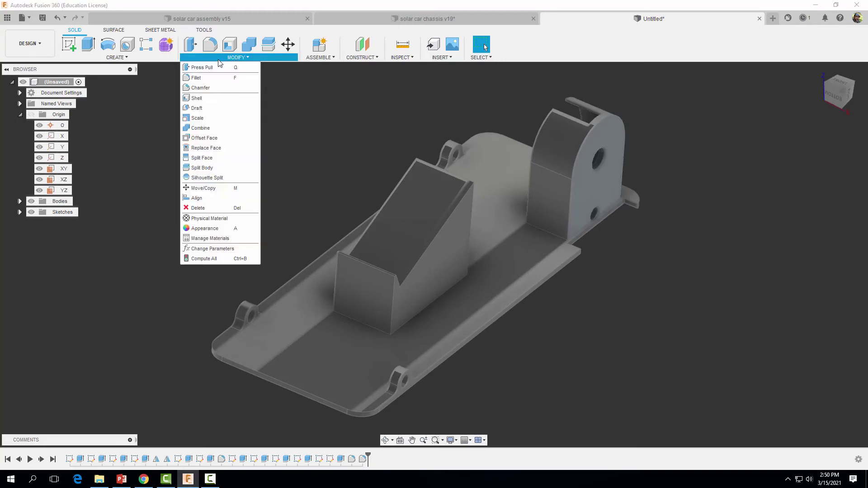
{"action": "left_click", "coordinate": [214, 228]}
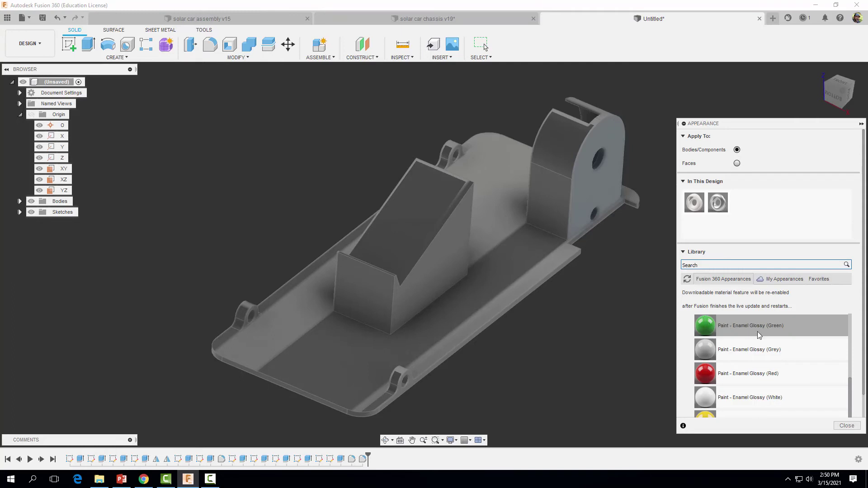
{"action": "scroll", "coordinate": [764, 337], "scroll_direction": "up", "scroll_amount": 3}
{"action": "scroll", "coordinate": [774, 338], "scroll_direction": "up", "scroll_amount": 3}
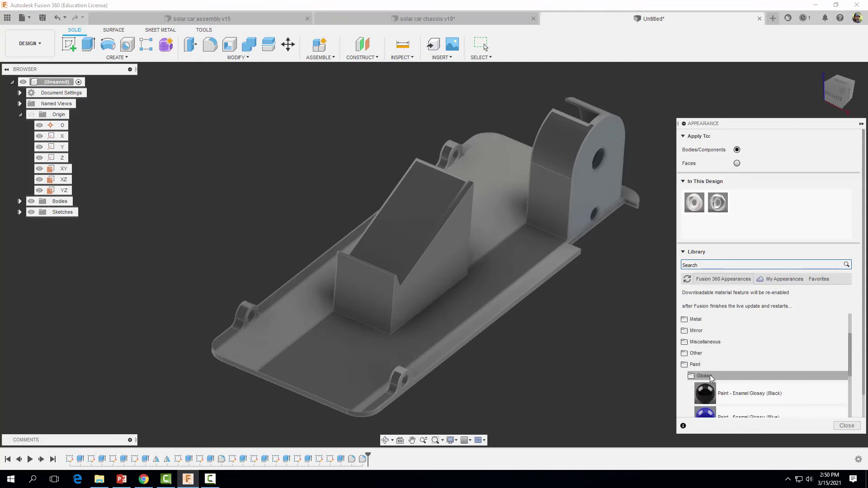
{"action": "scroll", "coordinate": [712, 378], "scroll_direction": "down", "scroll_amount": 2}
{"action": "scroll", "coordinate": [713, 379], "scroll_direction": "down", "scroll_amount": 3}
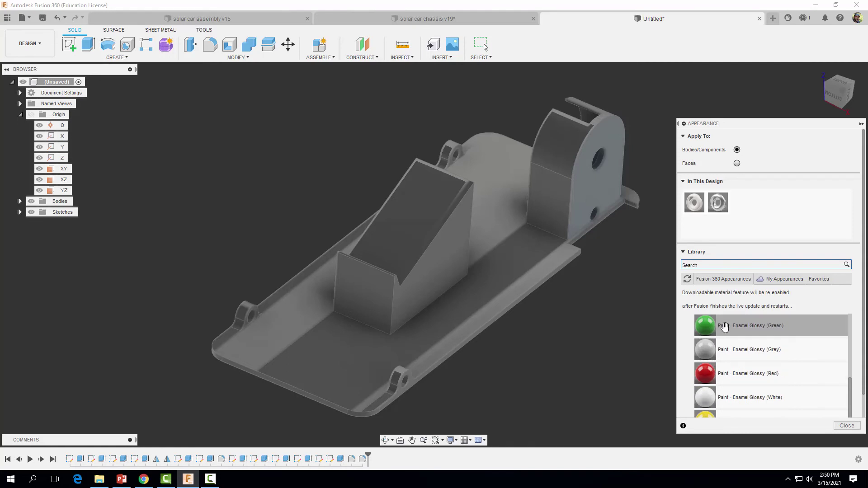
{"action": "mouse_move", "coordinate": [725, 327]}
{"action": "left_mouse_down"}
{"action": "mouse_move", "coordinate": [574, 303]}
{"action": "mouse_move", "coordinate": [509, 271]}
{"action": "left_mouse_up"}
{"action": "left_click", "coordinate": [847, 425]}
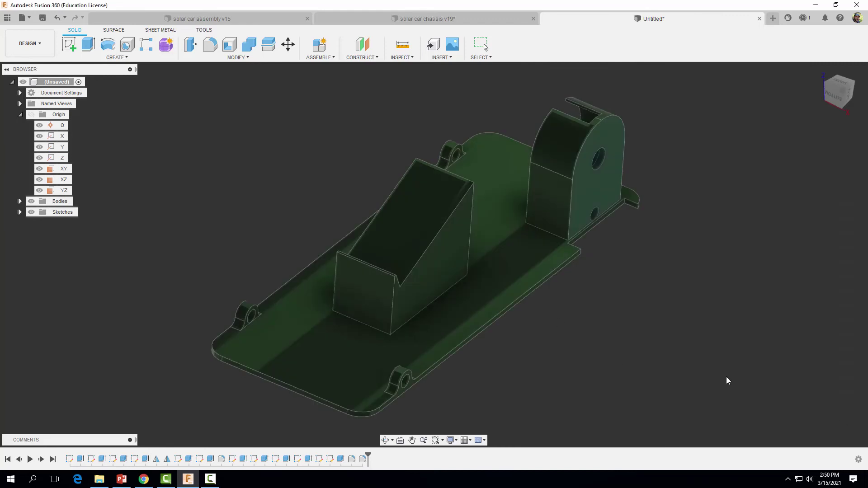